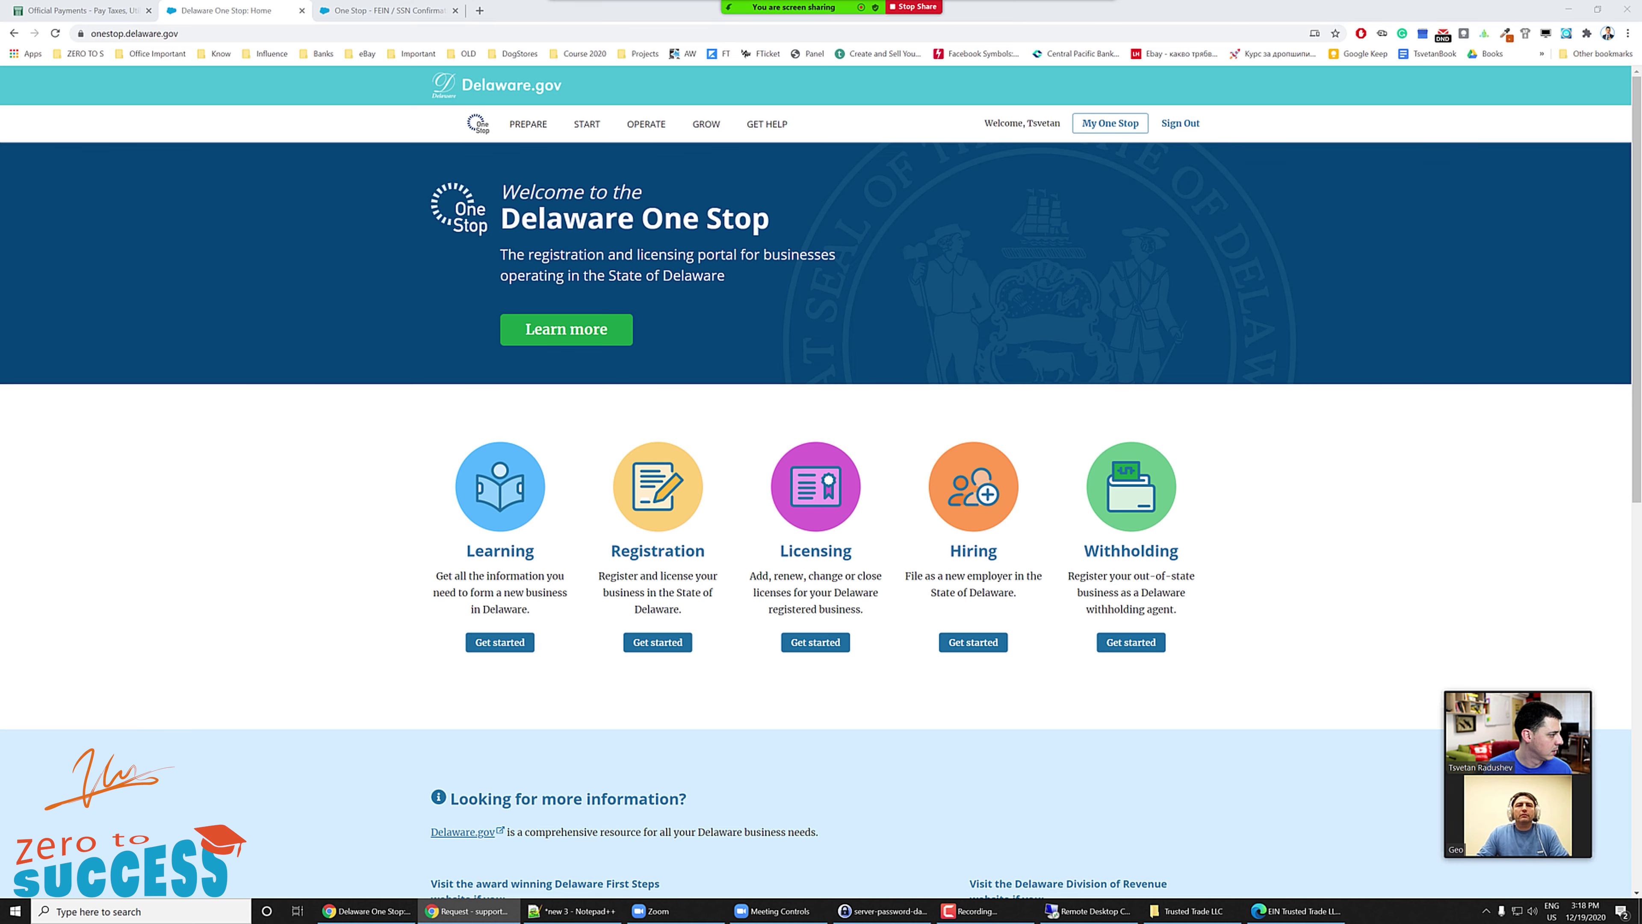
- Bring the account dashboard alongside the license renewal and view the submitted registration's details and temporary license
click(408, 12)
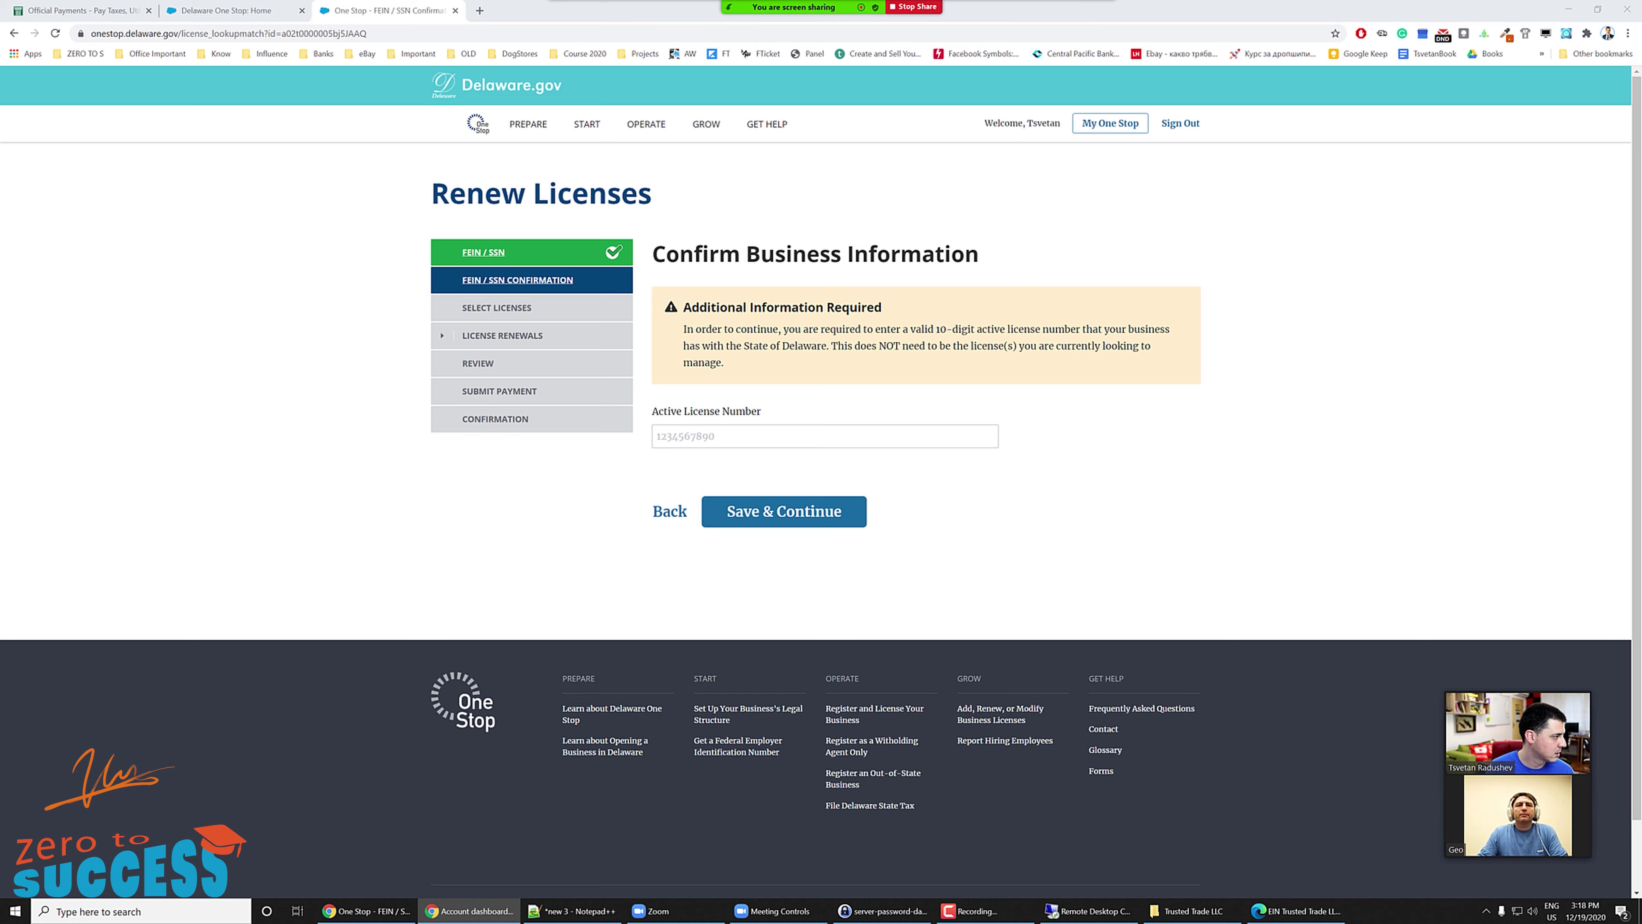
drag(647, 142, 543, 10)
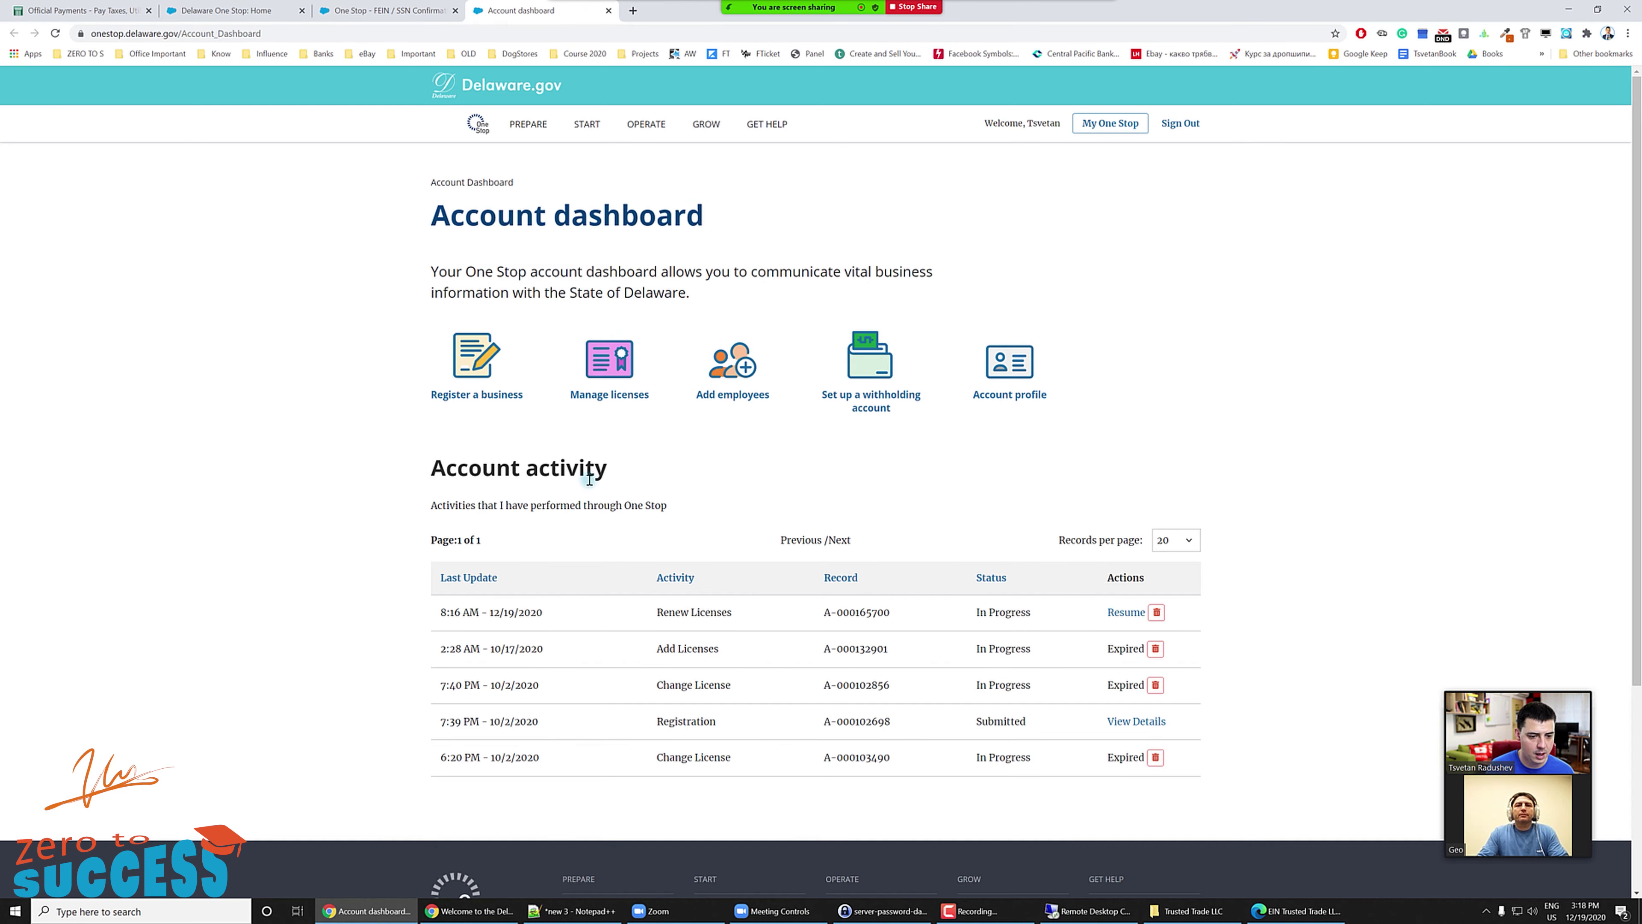
click(1136, 721)
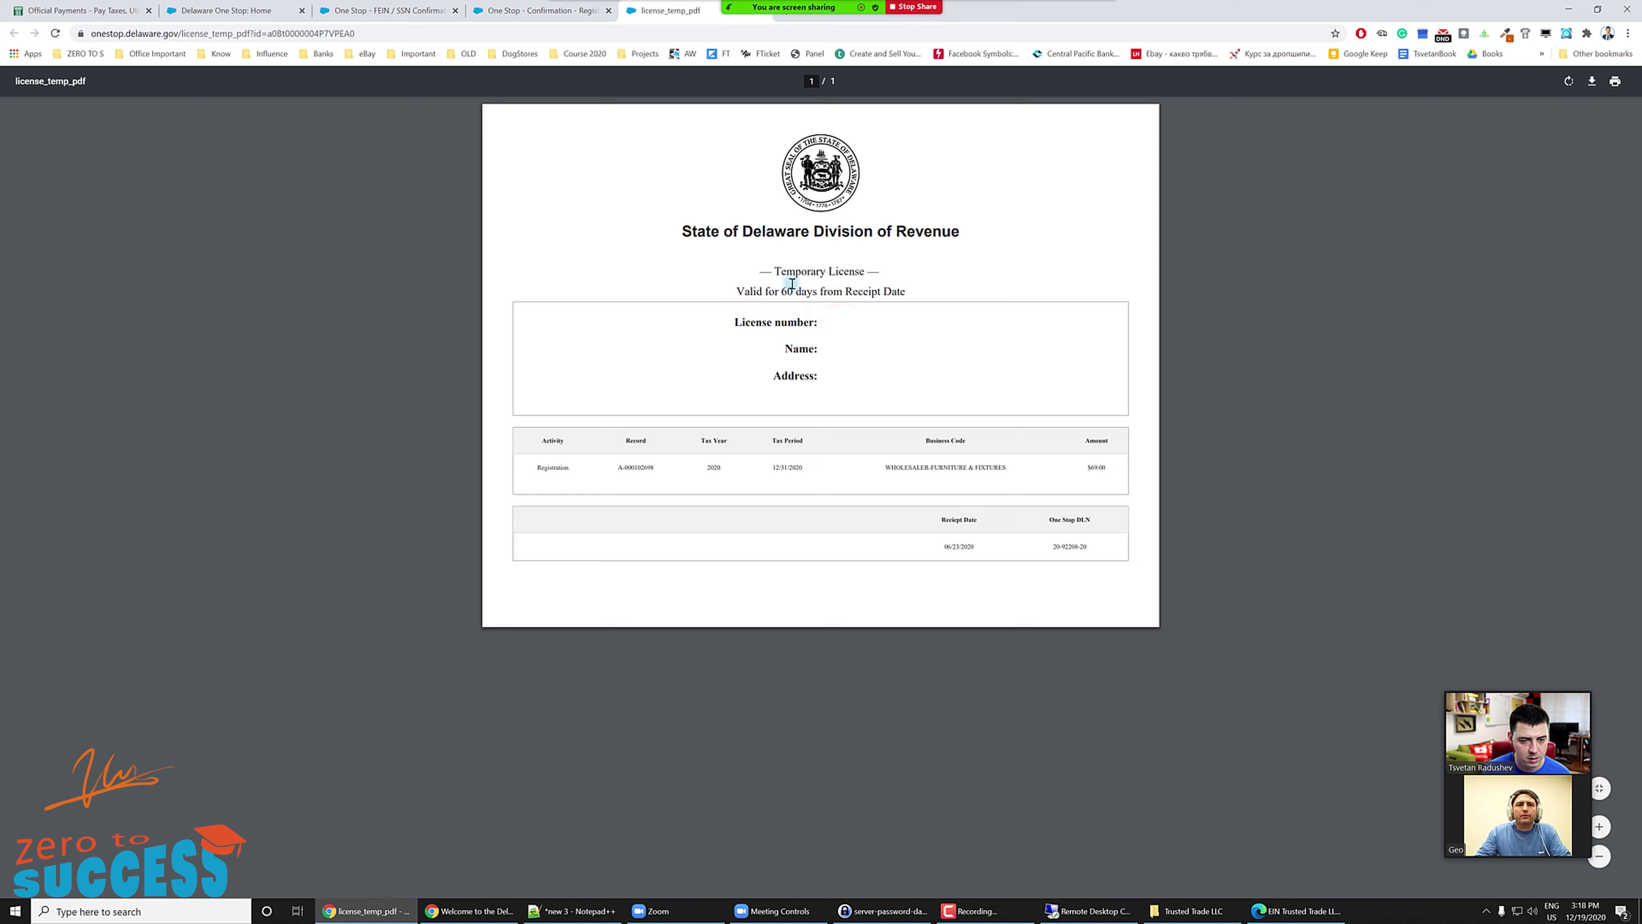
key(ctrl+w)
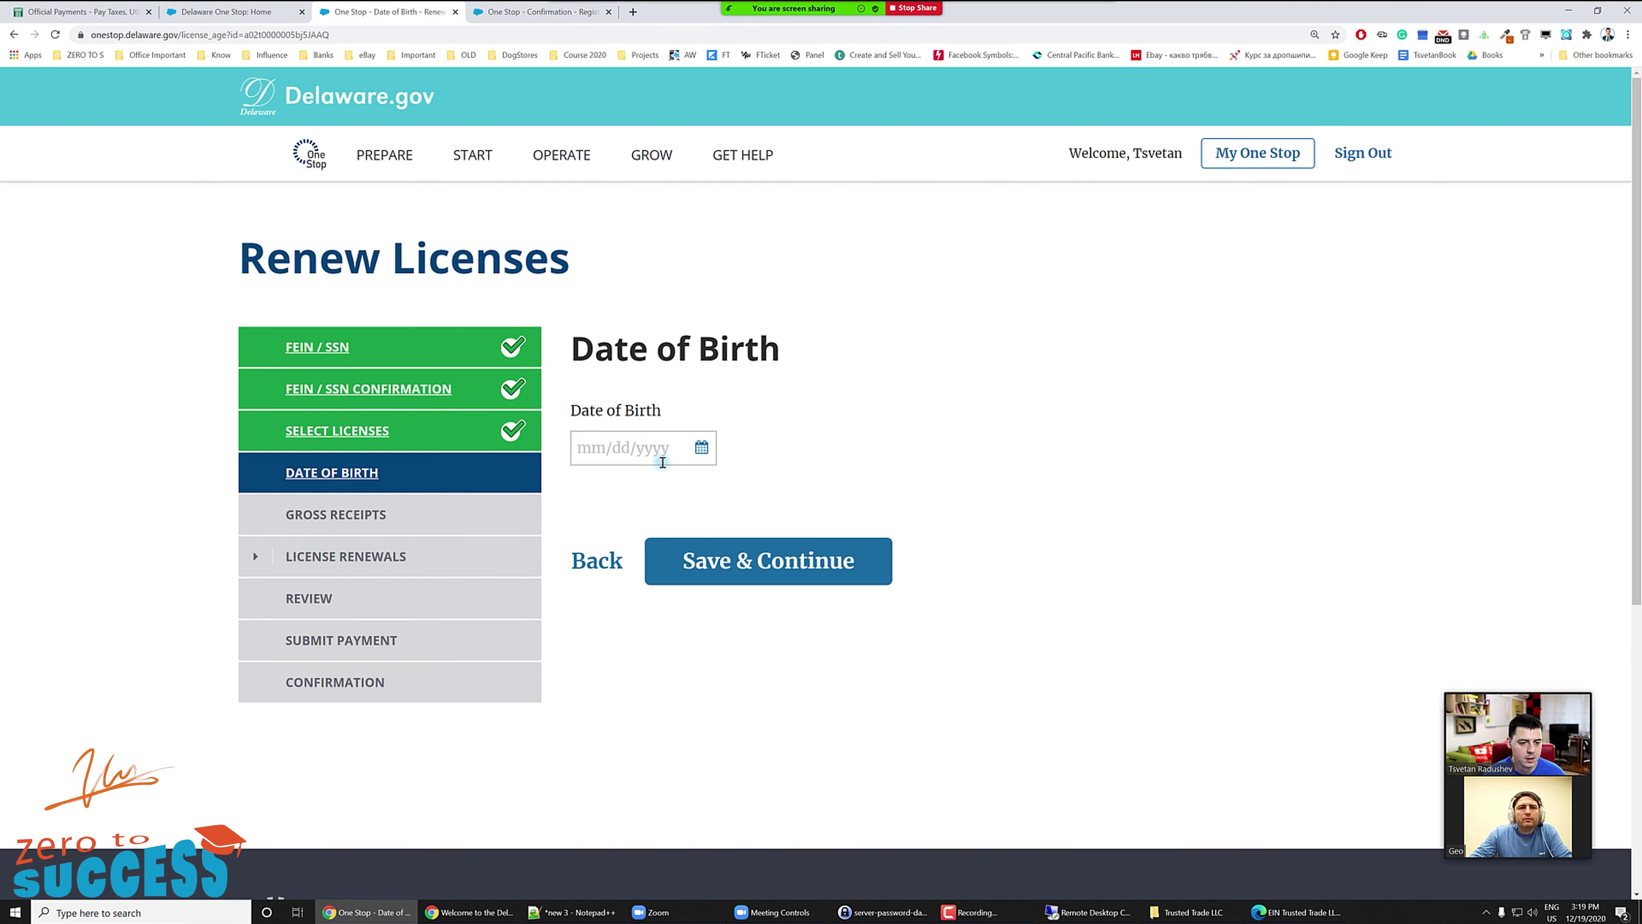
- Enter the licensee's date of birth and answer Yes to annual gross receipts being less than $10,000
click(643, 458)
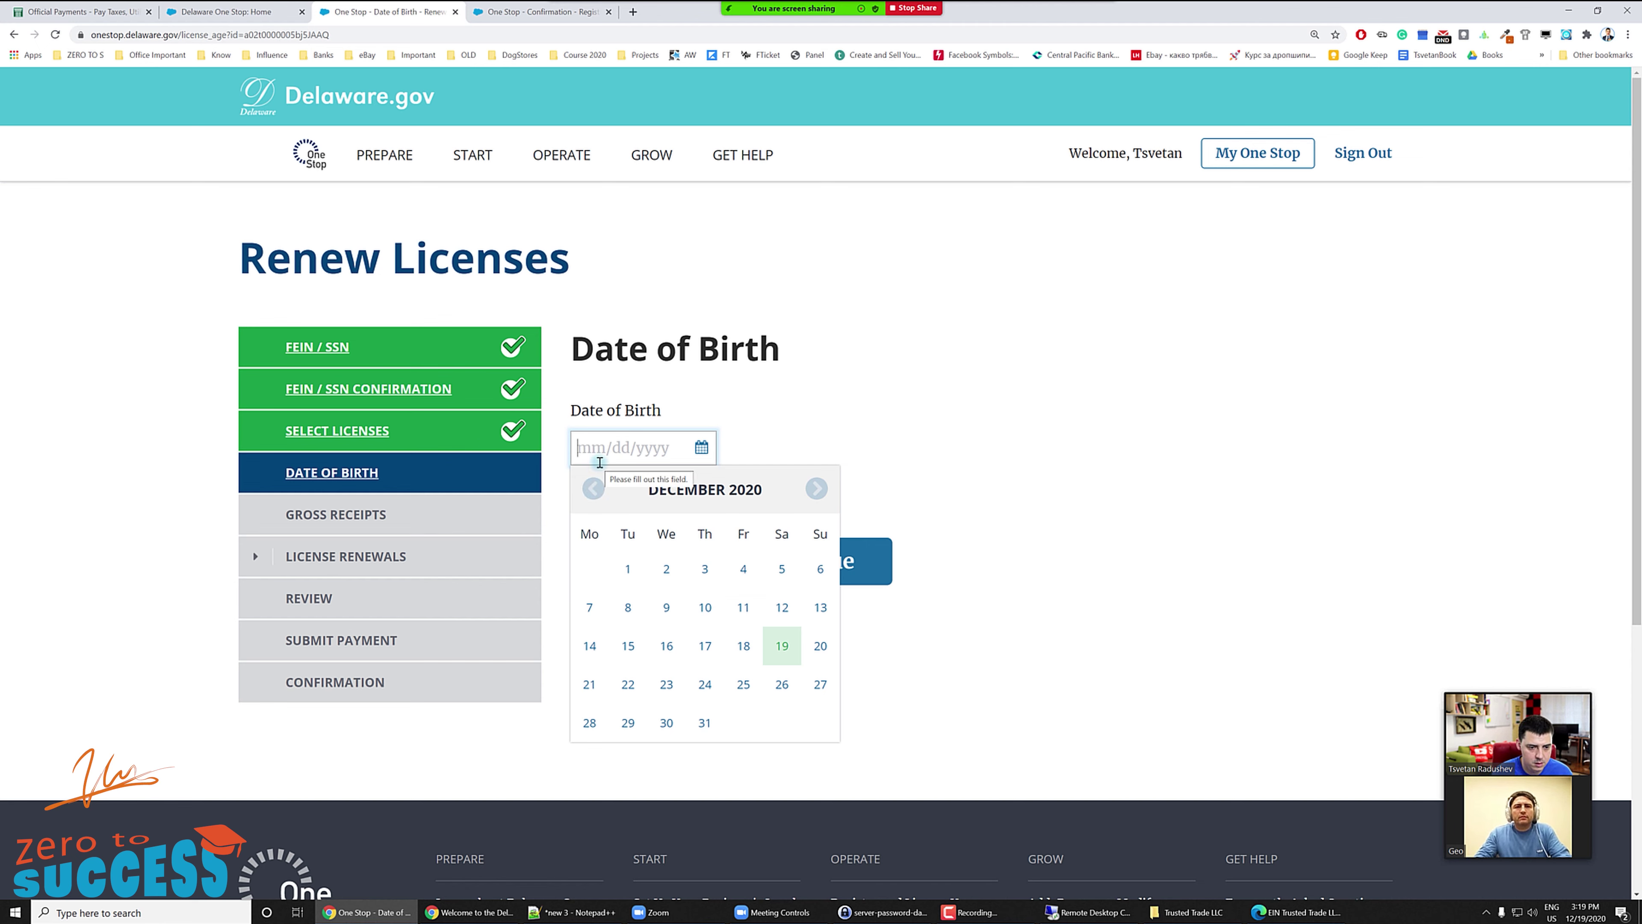
text(01/0)
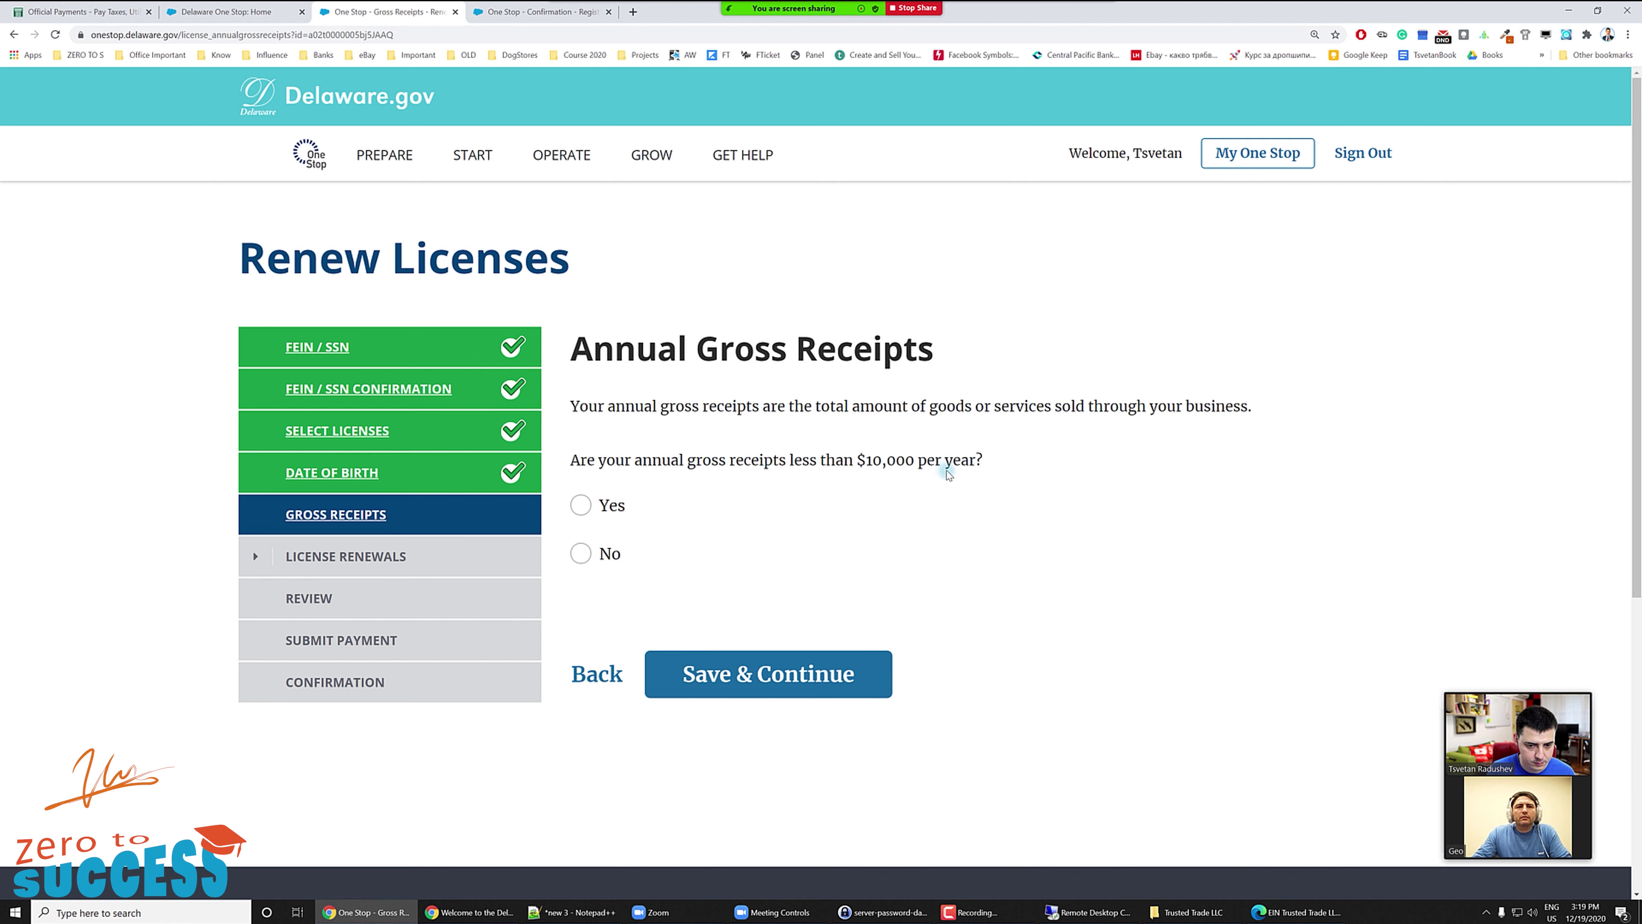
click(654, 492)
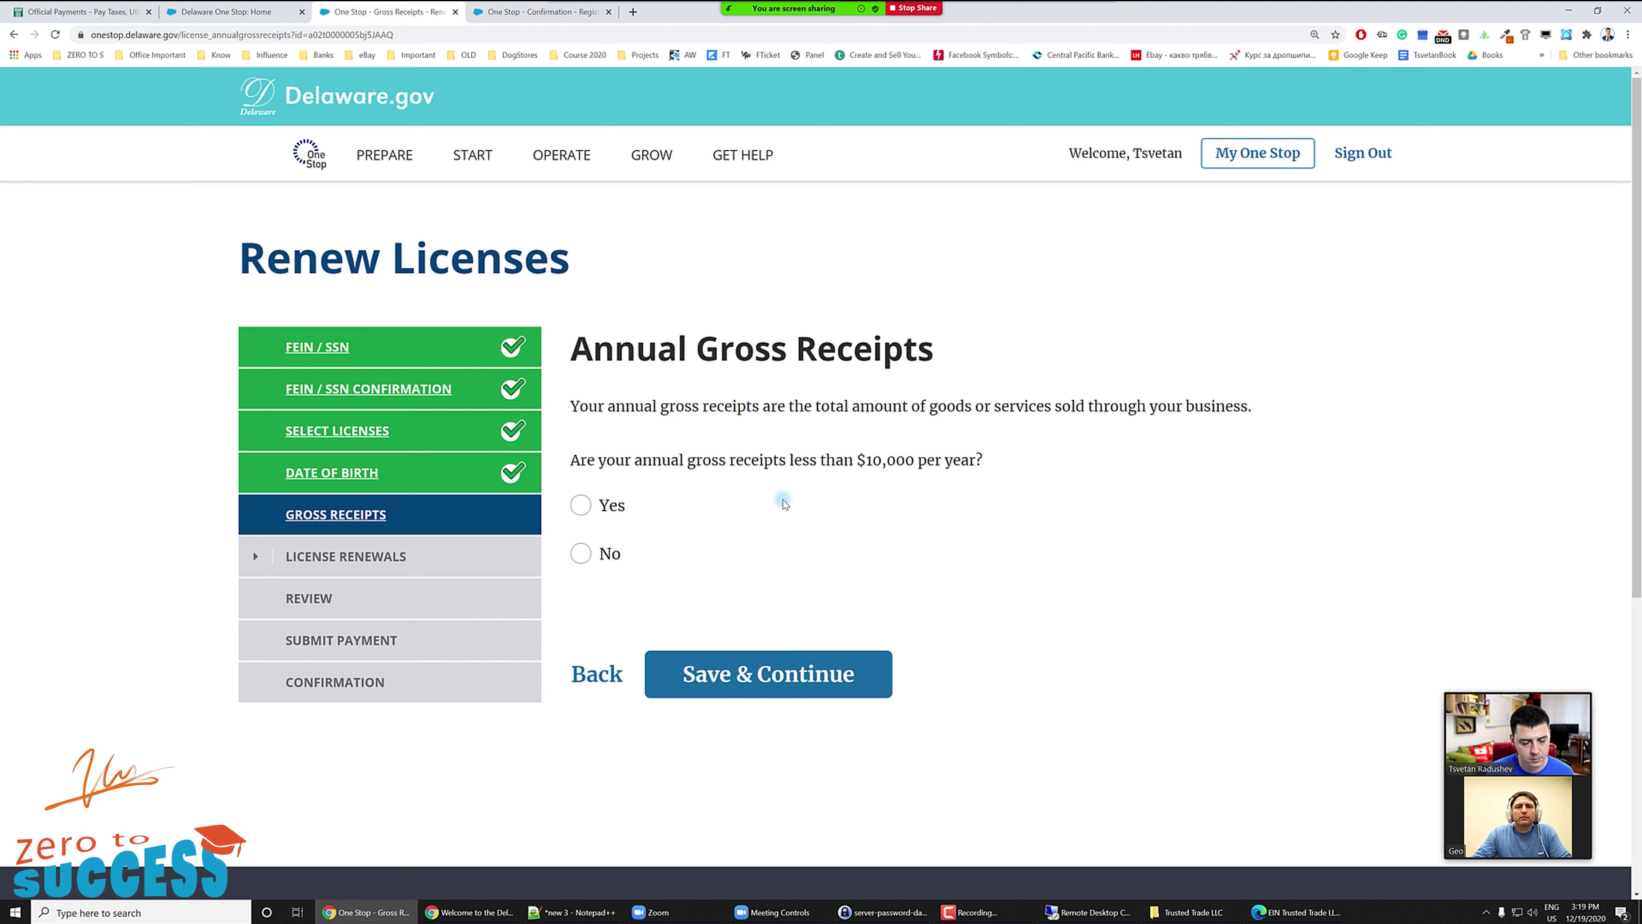
triple_click(869, 470)
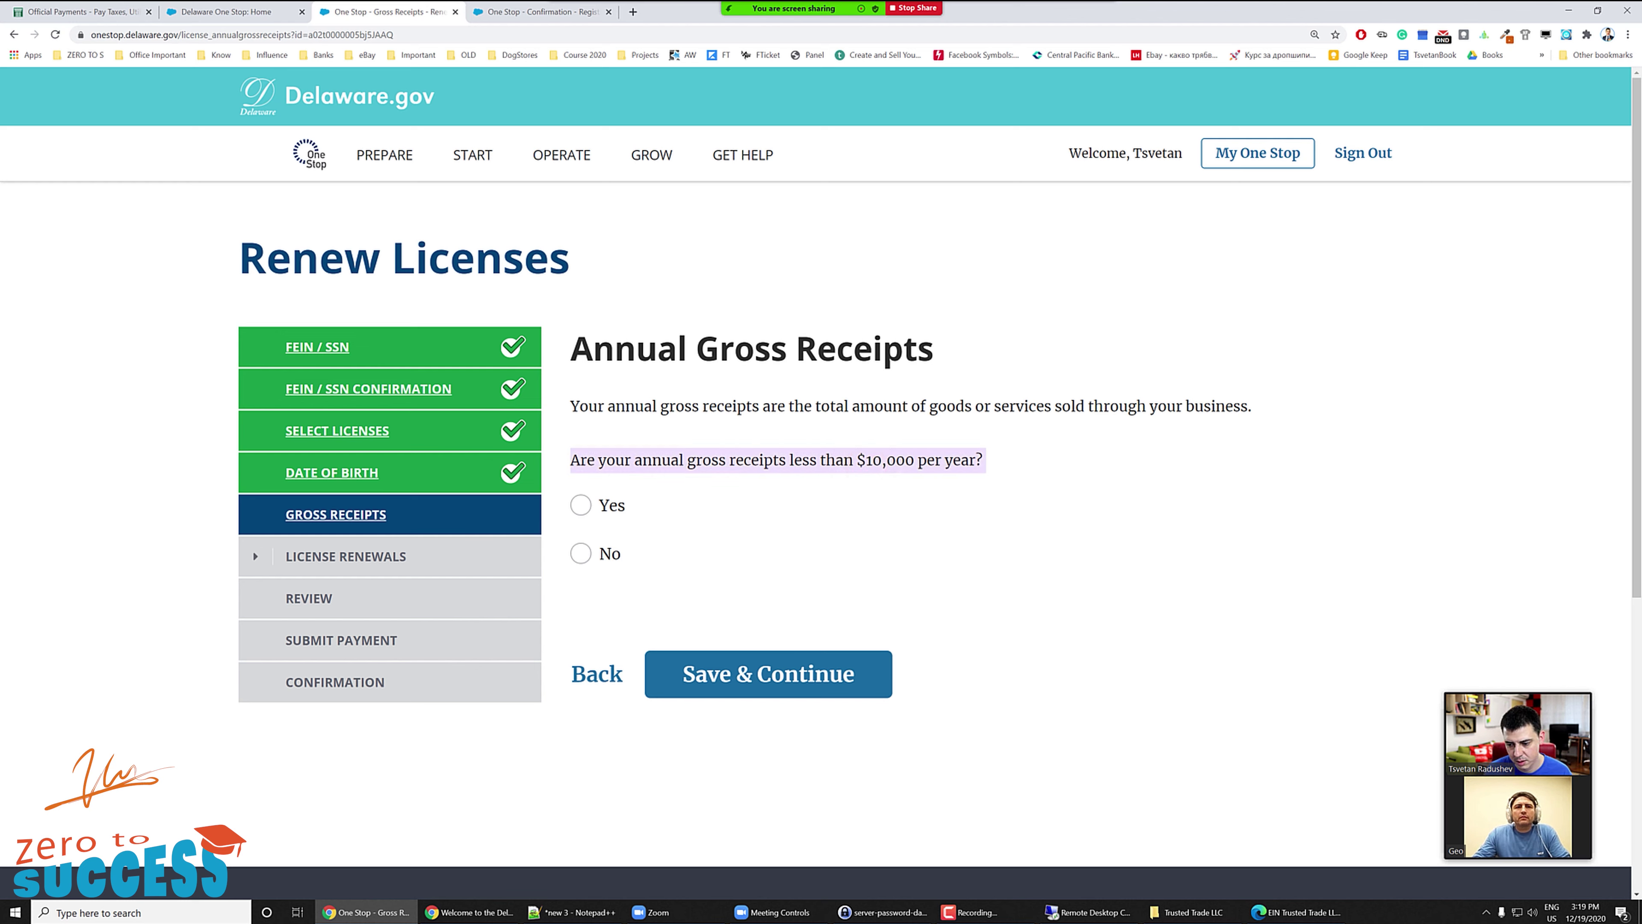
click(627, 502)
click(770, 681)
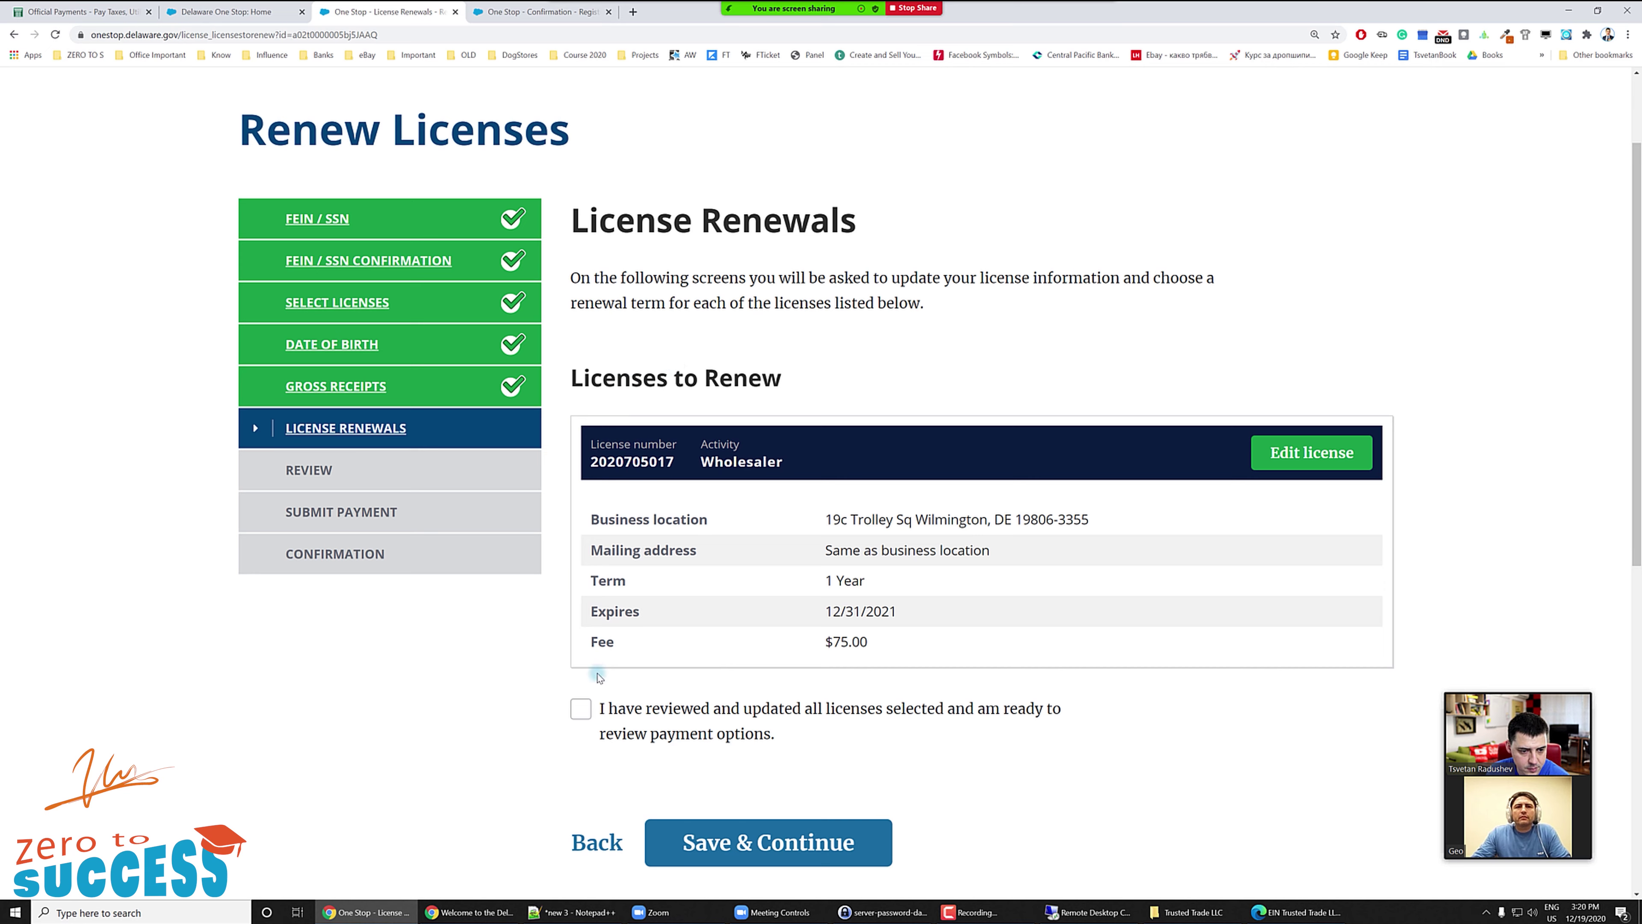
- Confirm that the Wholesaler license renewal has been reviewed and proceed through the review to the payment page
click(582, 709)
scroll(711, 647, down, 2)
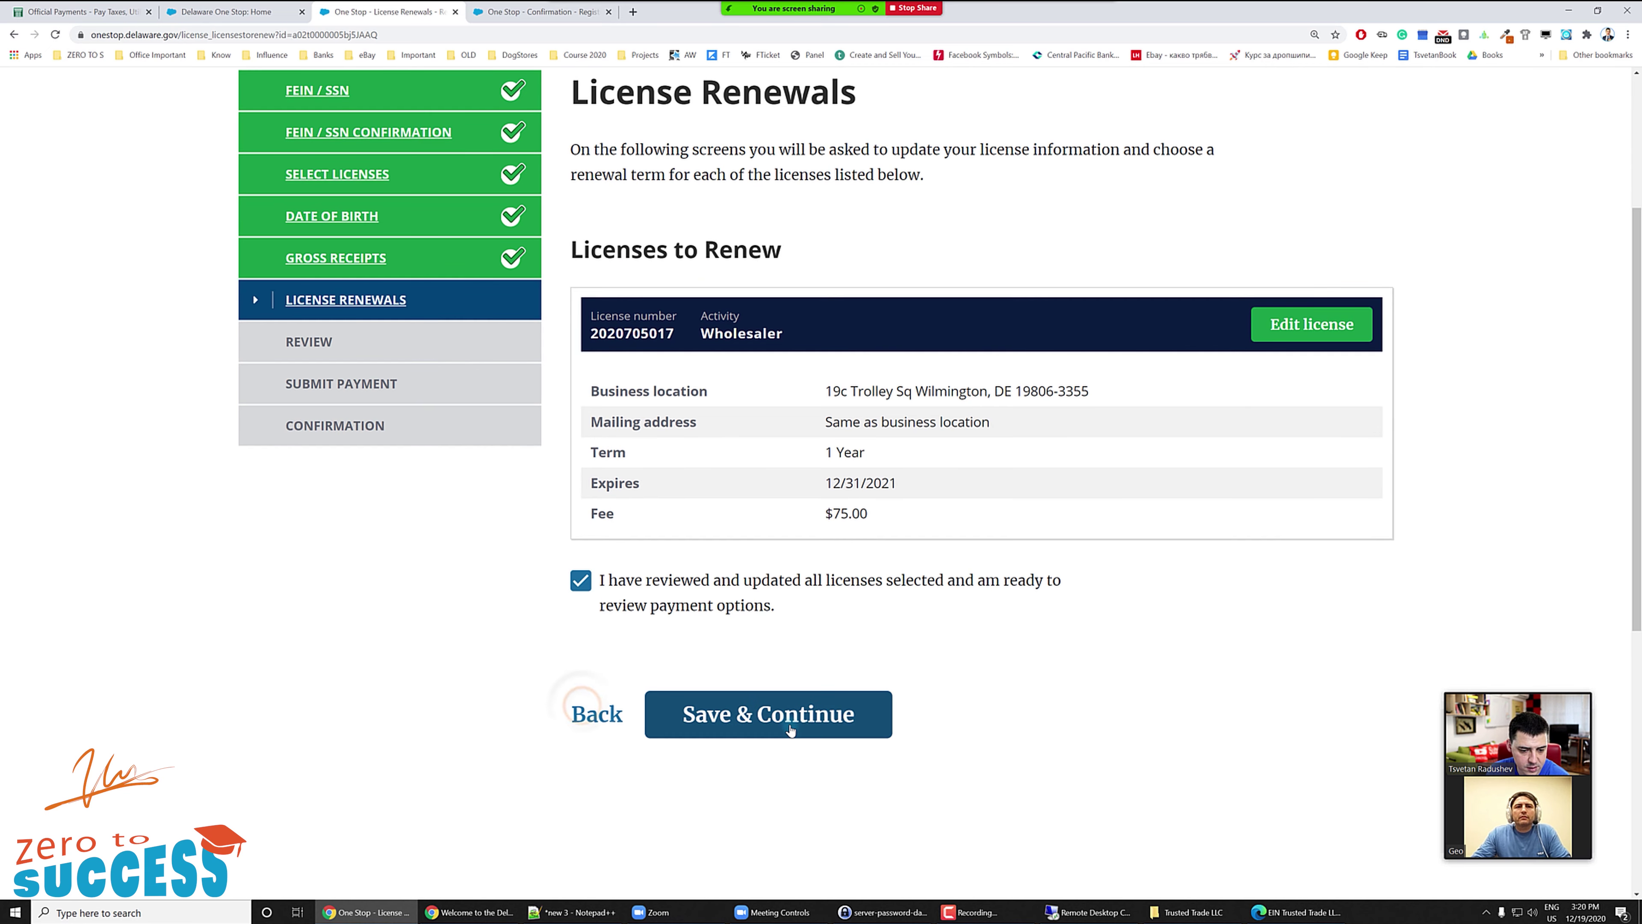
click(790, 724)
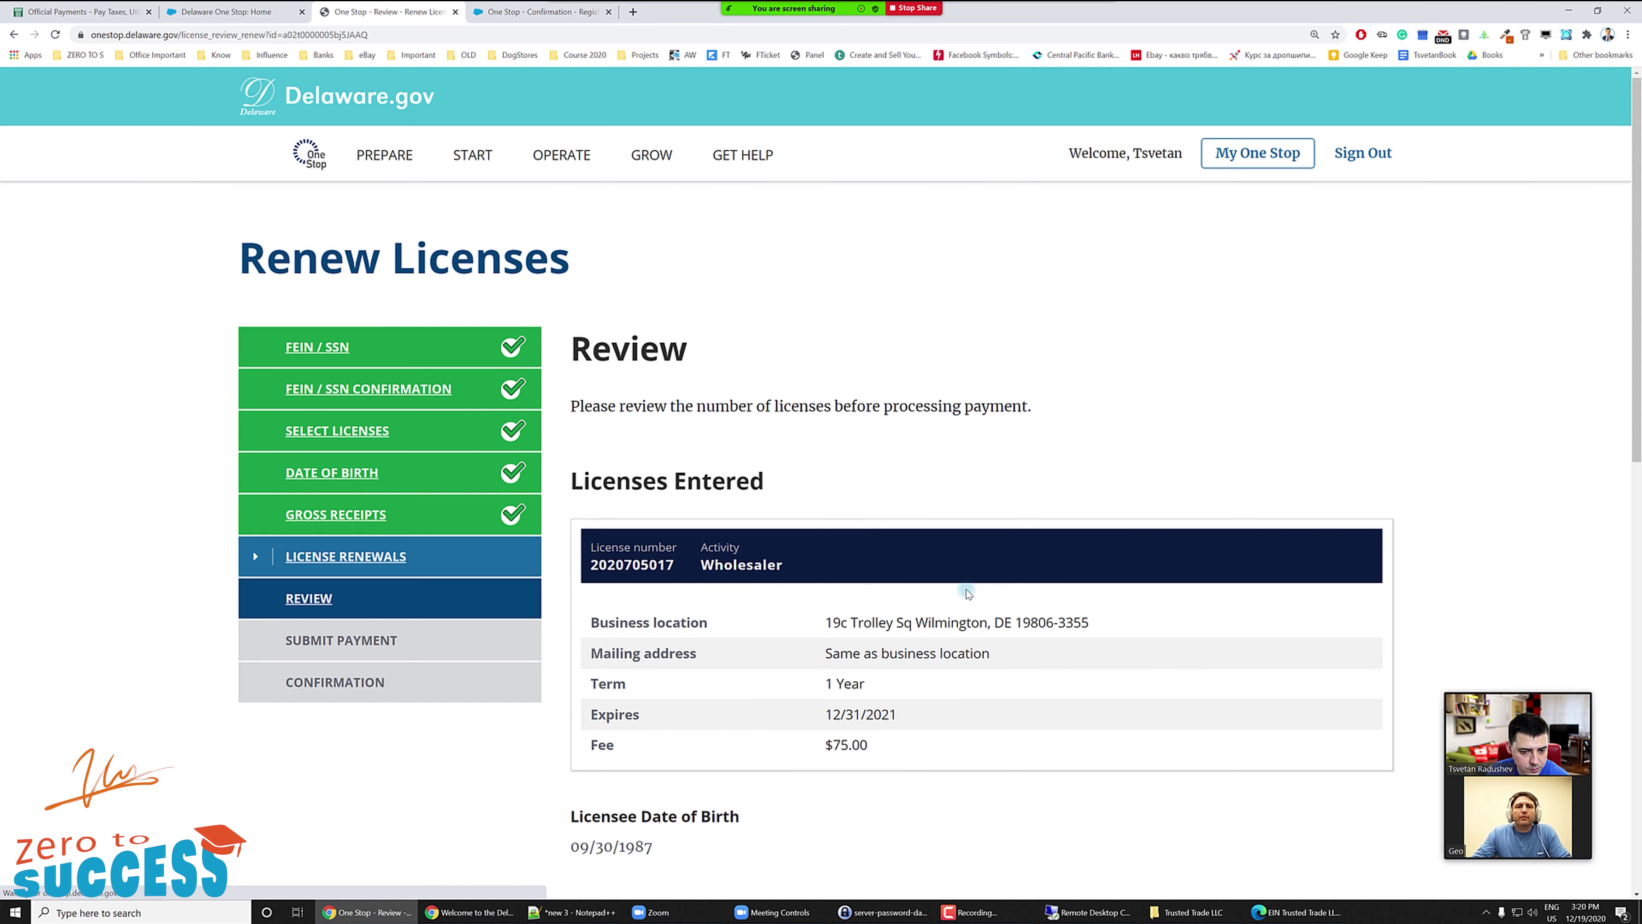
scroll(795, 512, down, 4)
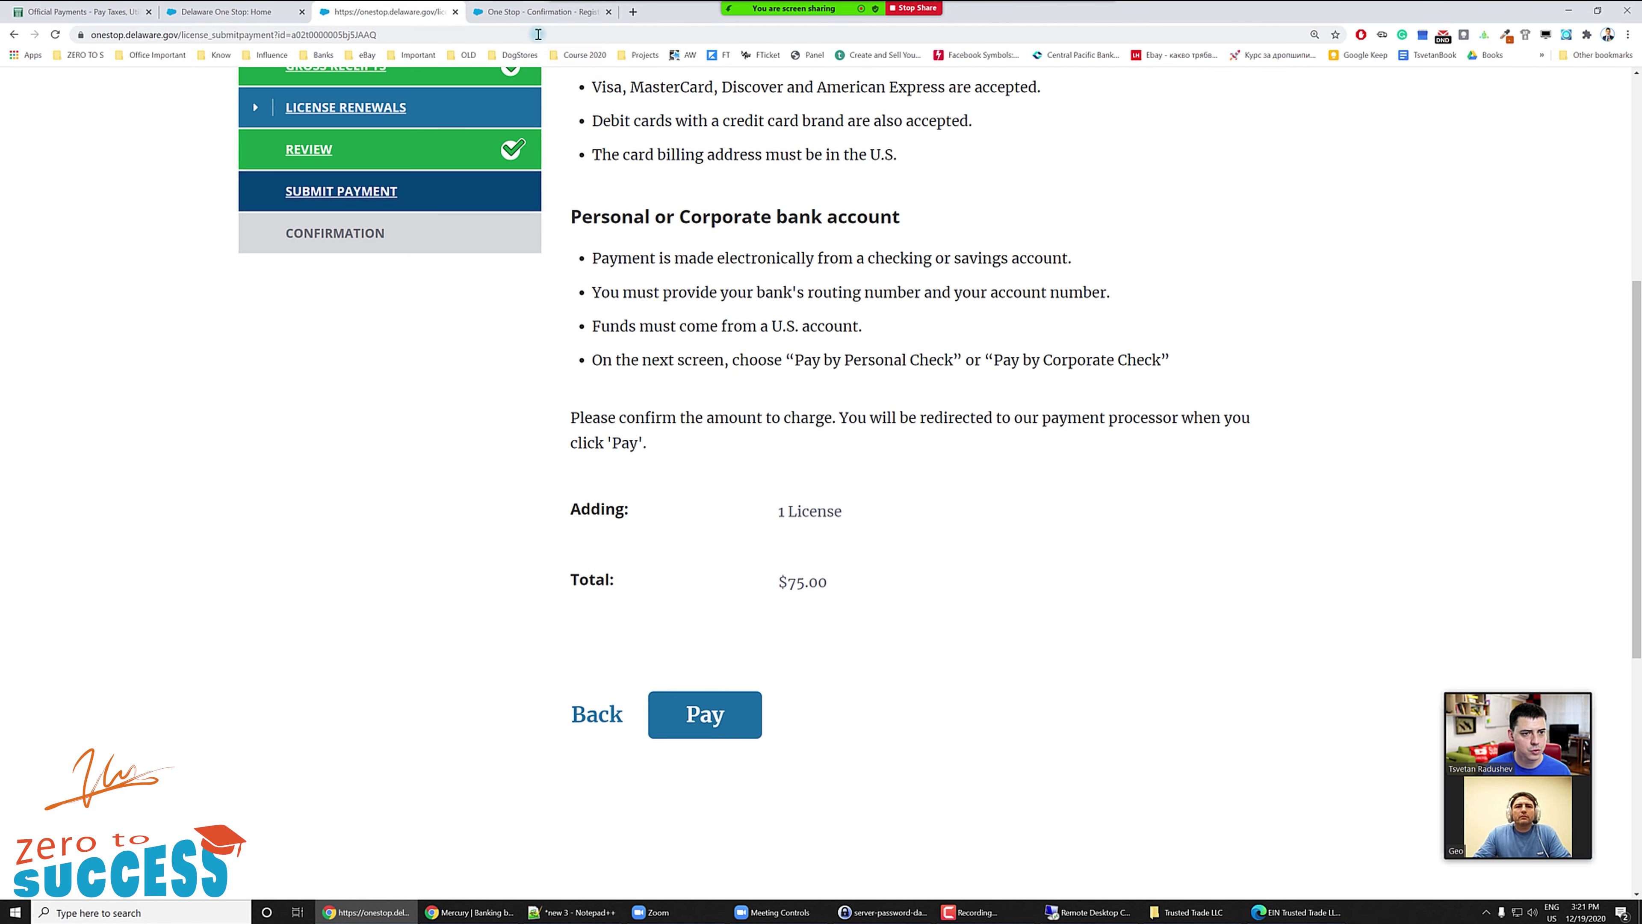
- Compare the licensed activity and total on the earlier registration confirmation with the renewal's payment page
click(540, 12)
click(866, 537)
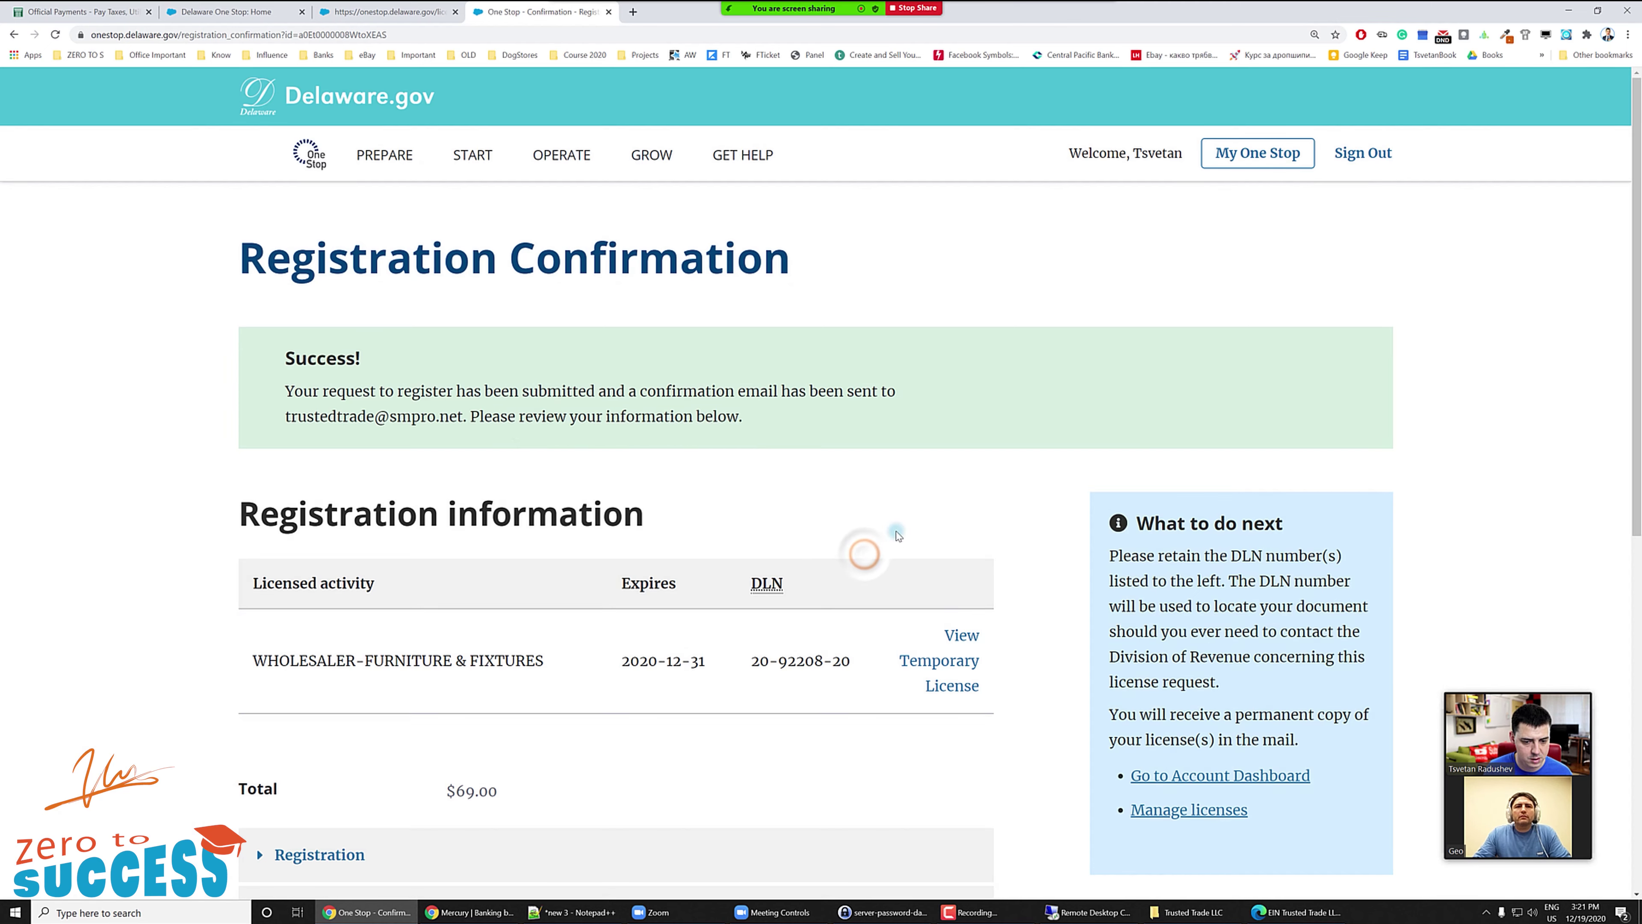
triple_click(413, 660)
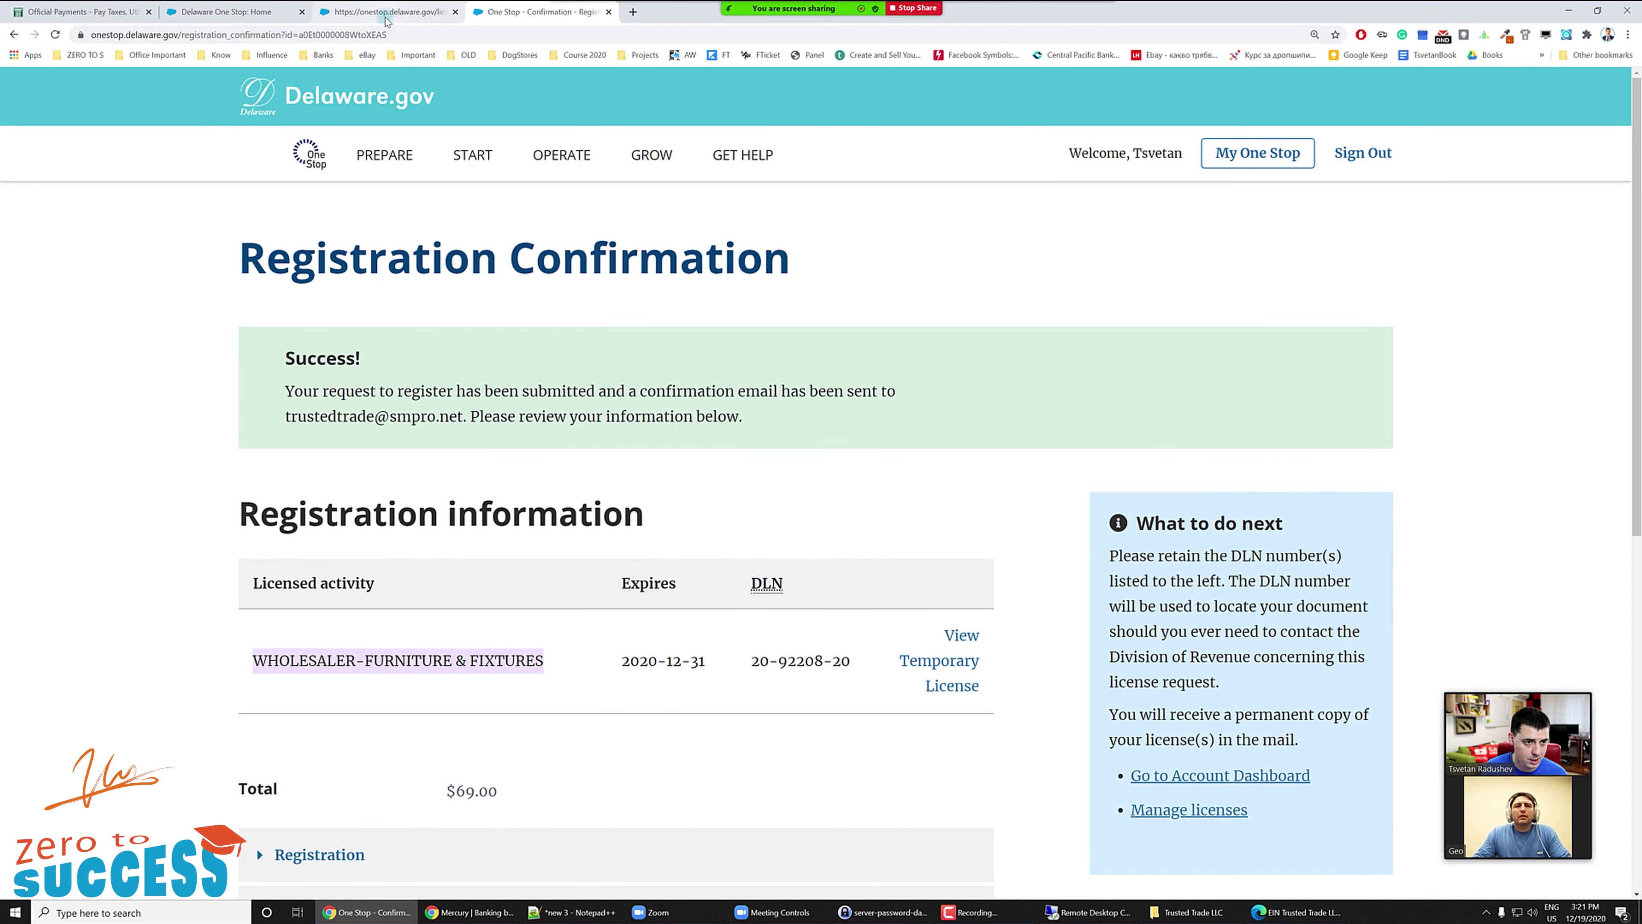
scroll(524, 550, down, 3)
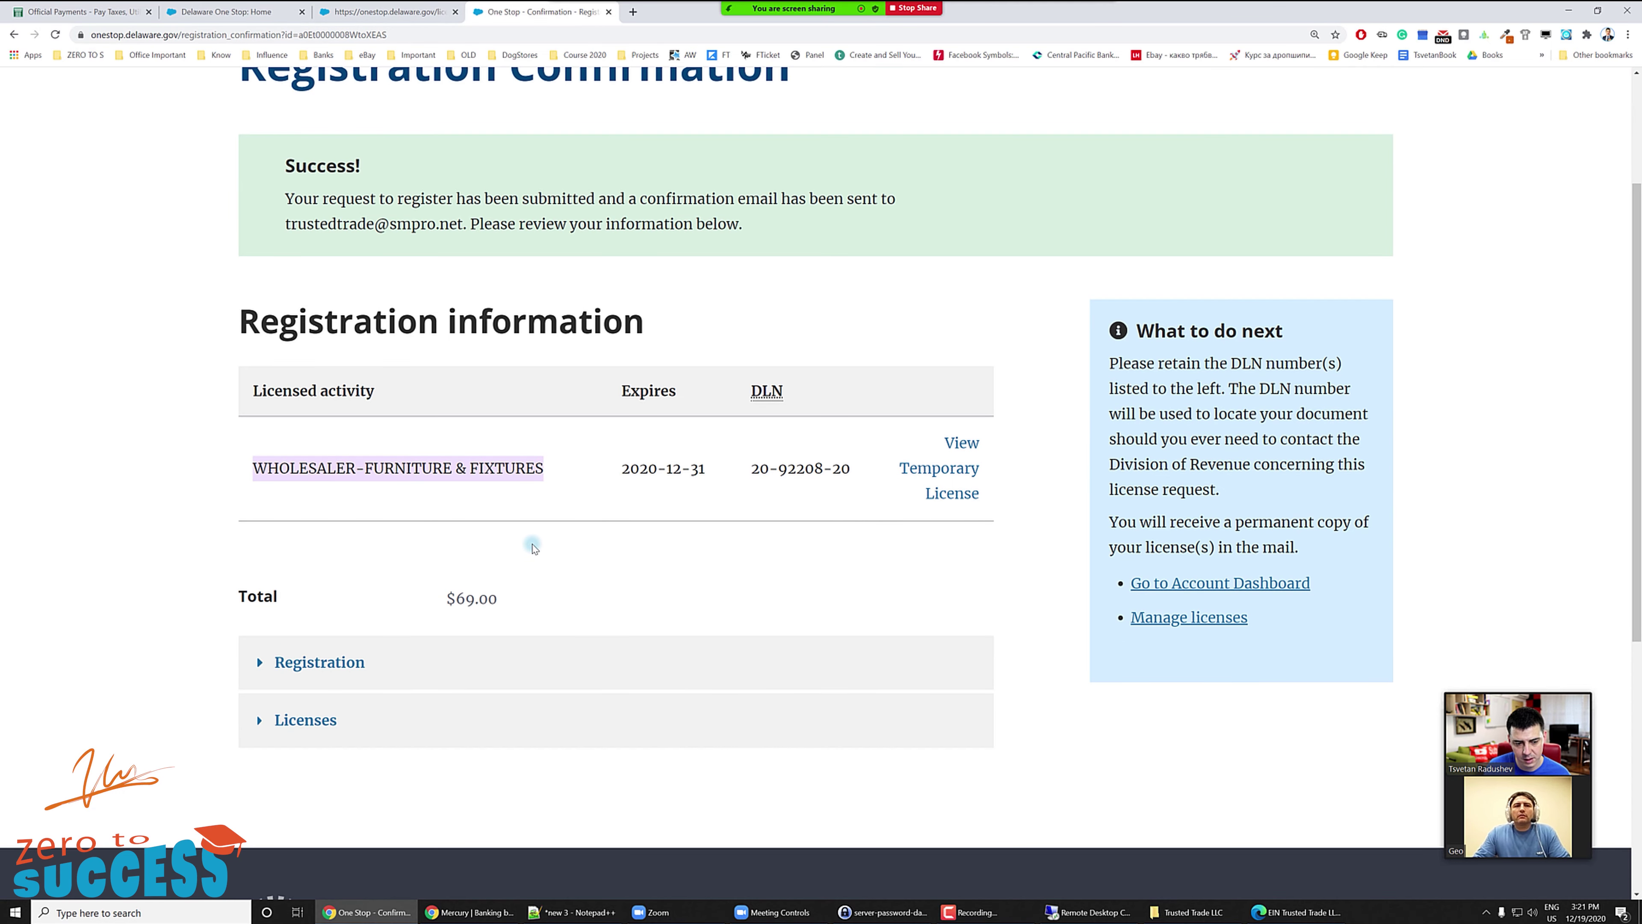
click(366, 11)
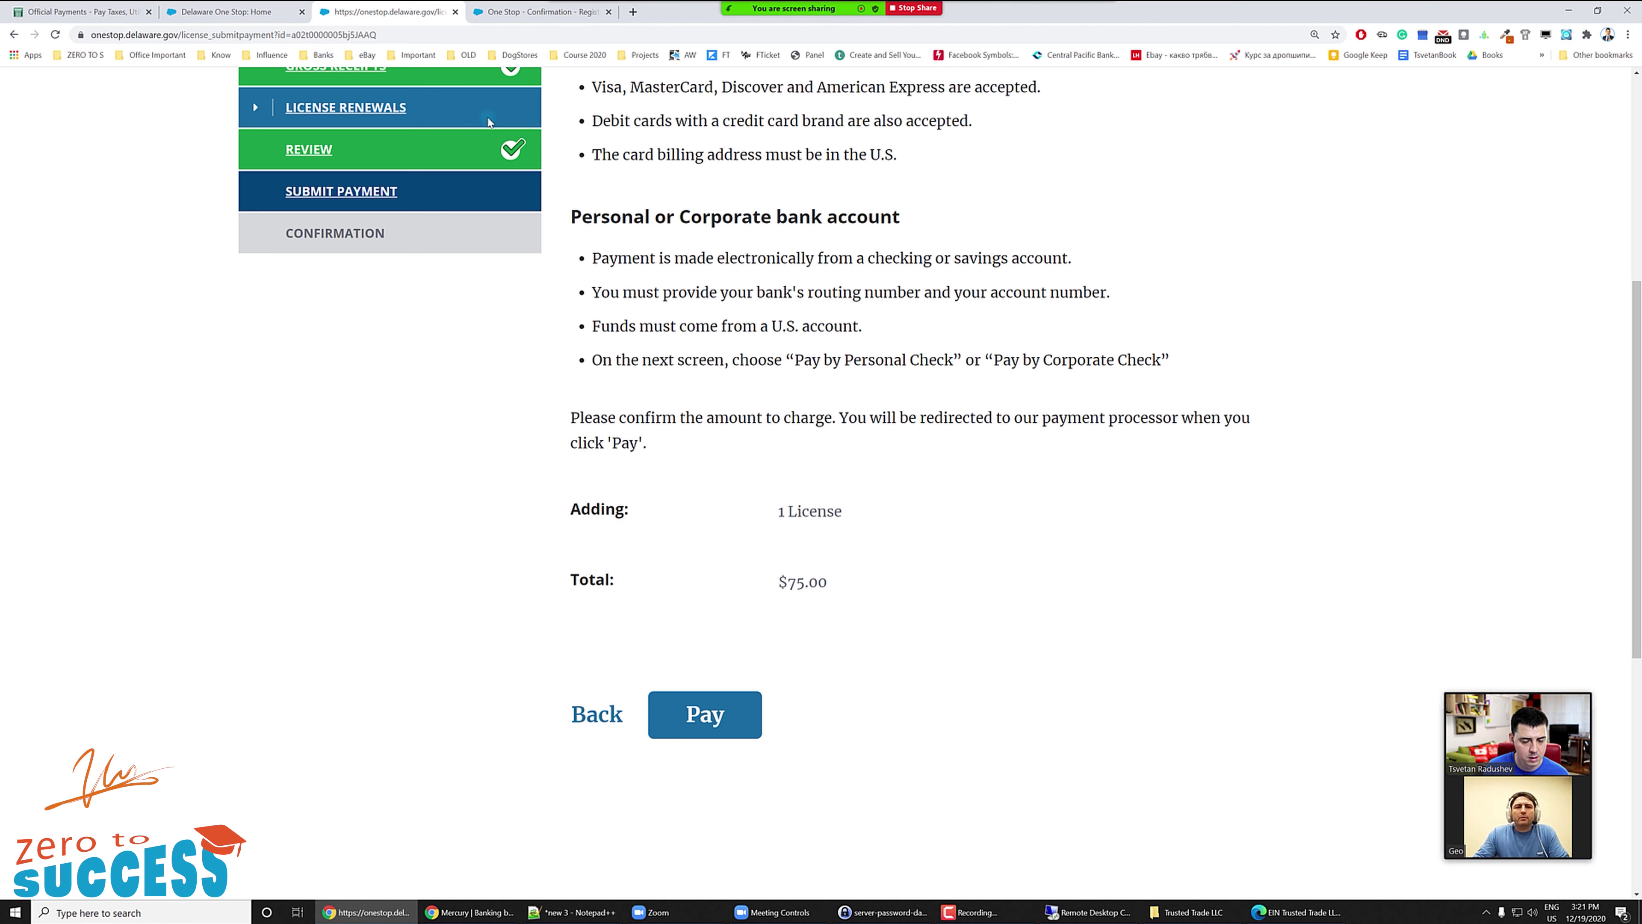
click(542, 11)
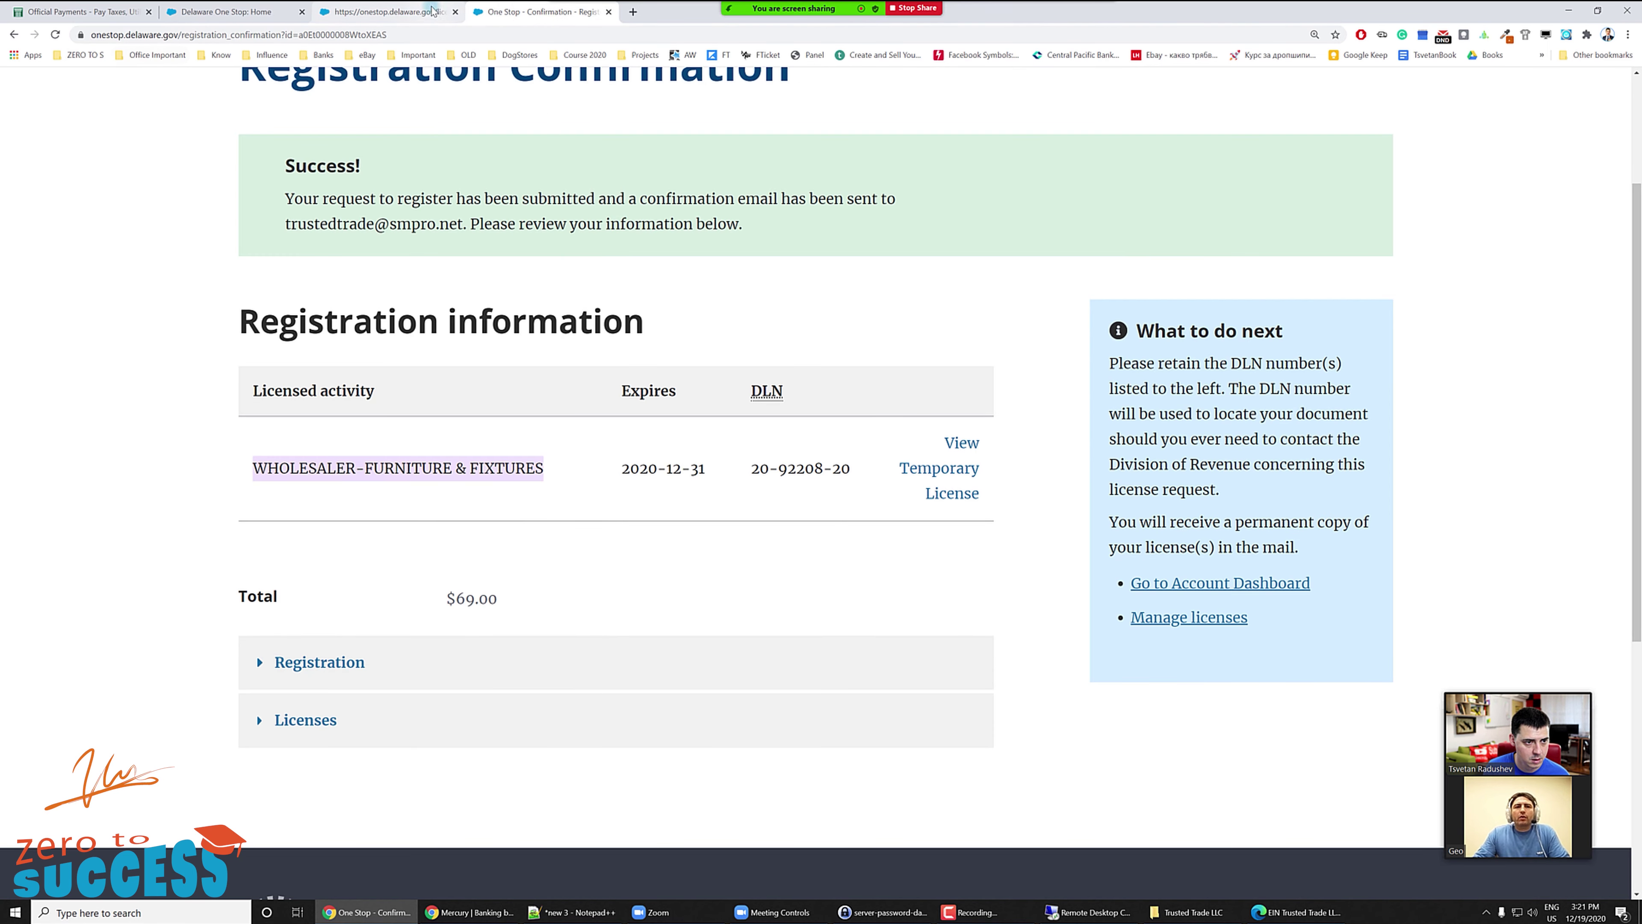
- Look over the account activity on the dashboard and check the DLN on the registration confirmation
click(14, 34)
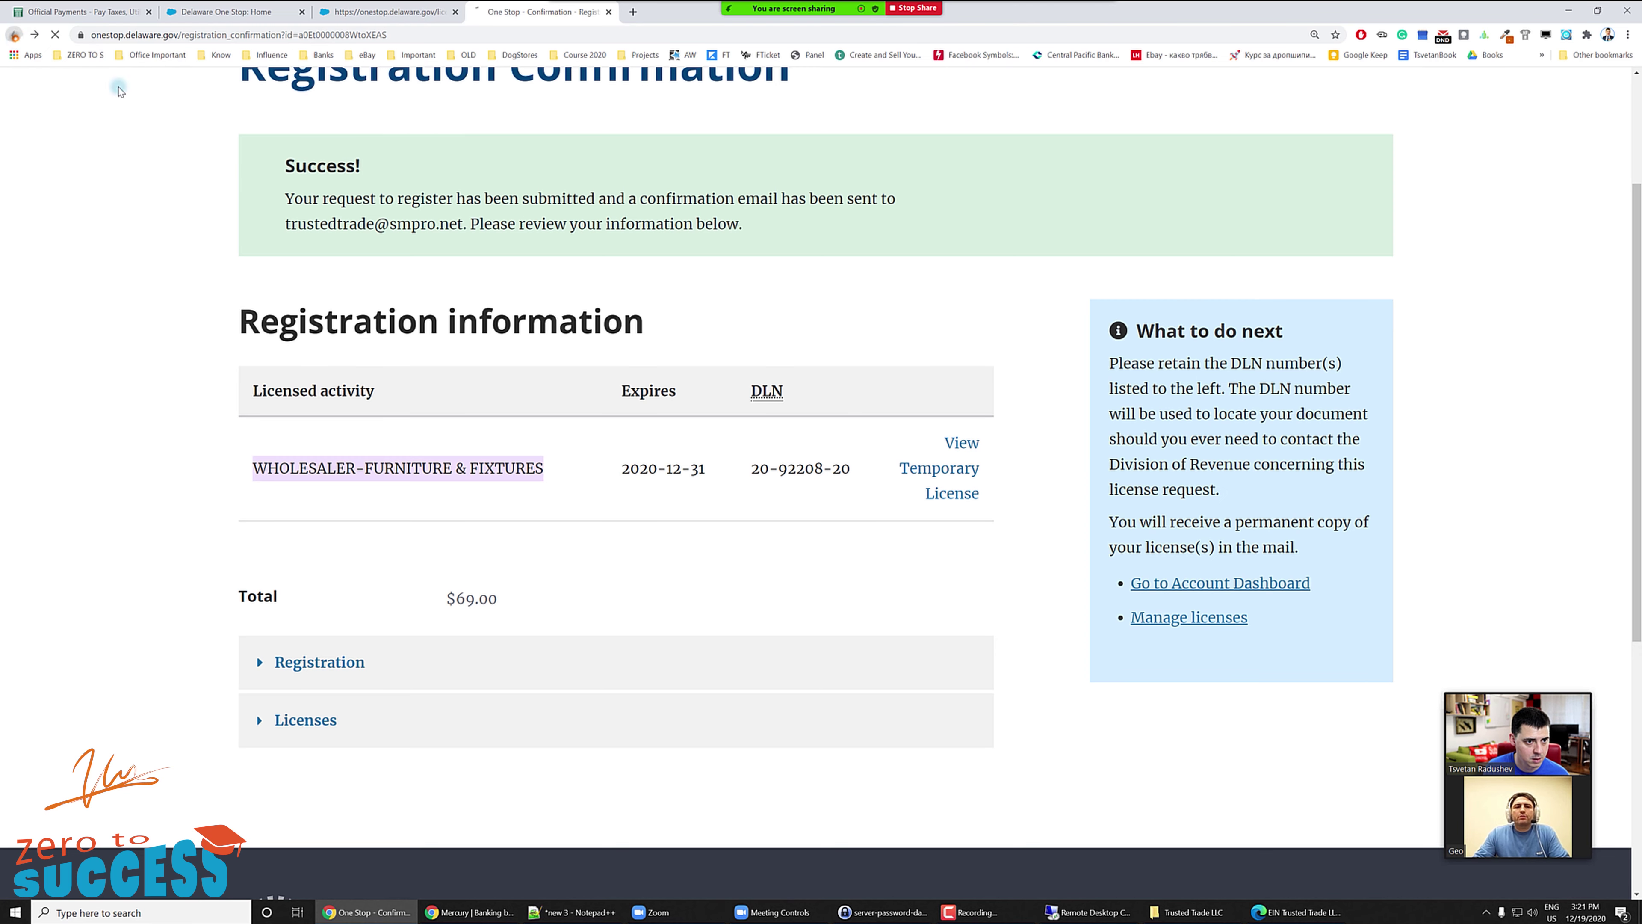
scroll(872, 476, down, 6)
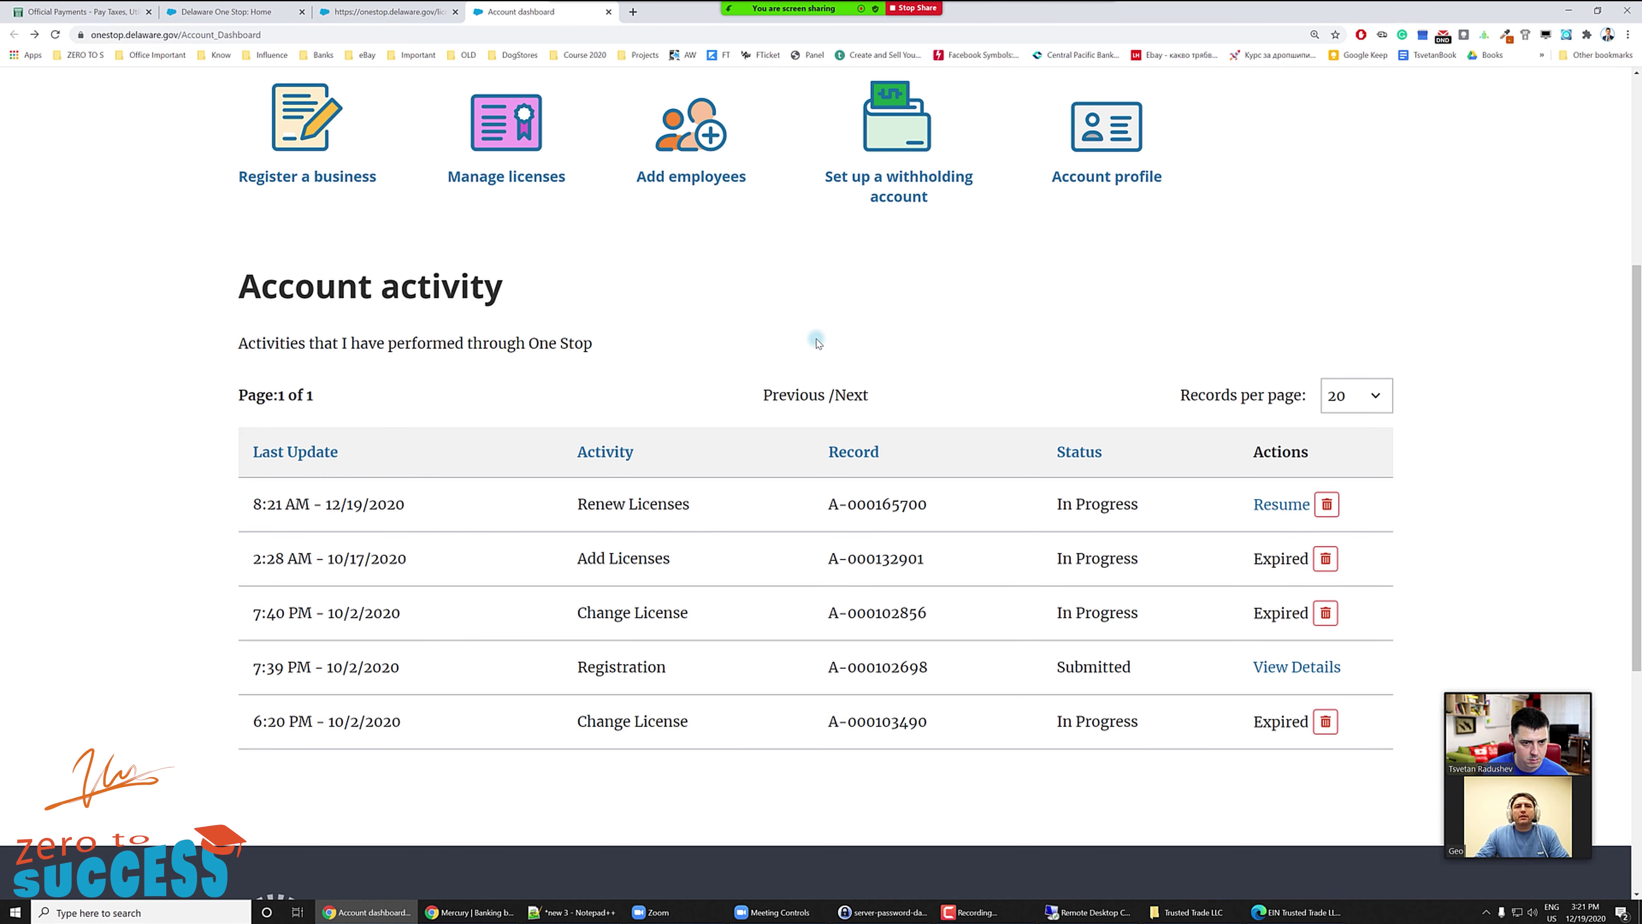
click(403, 5)
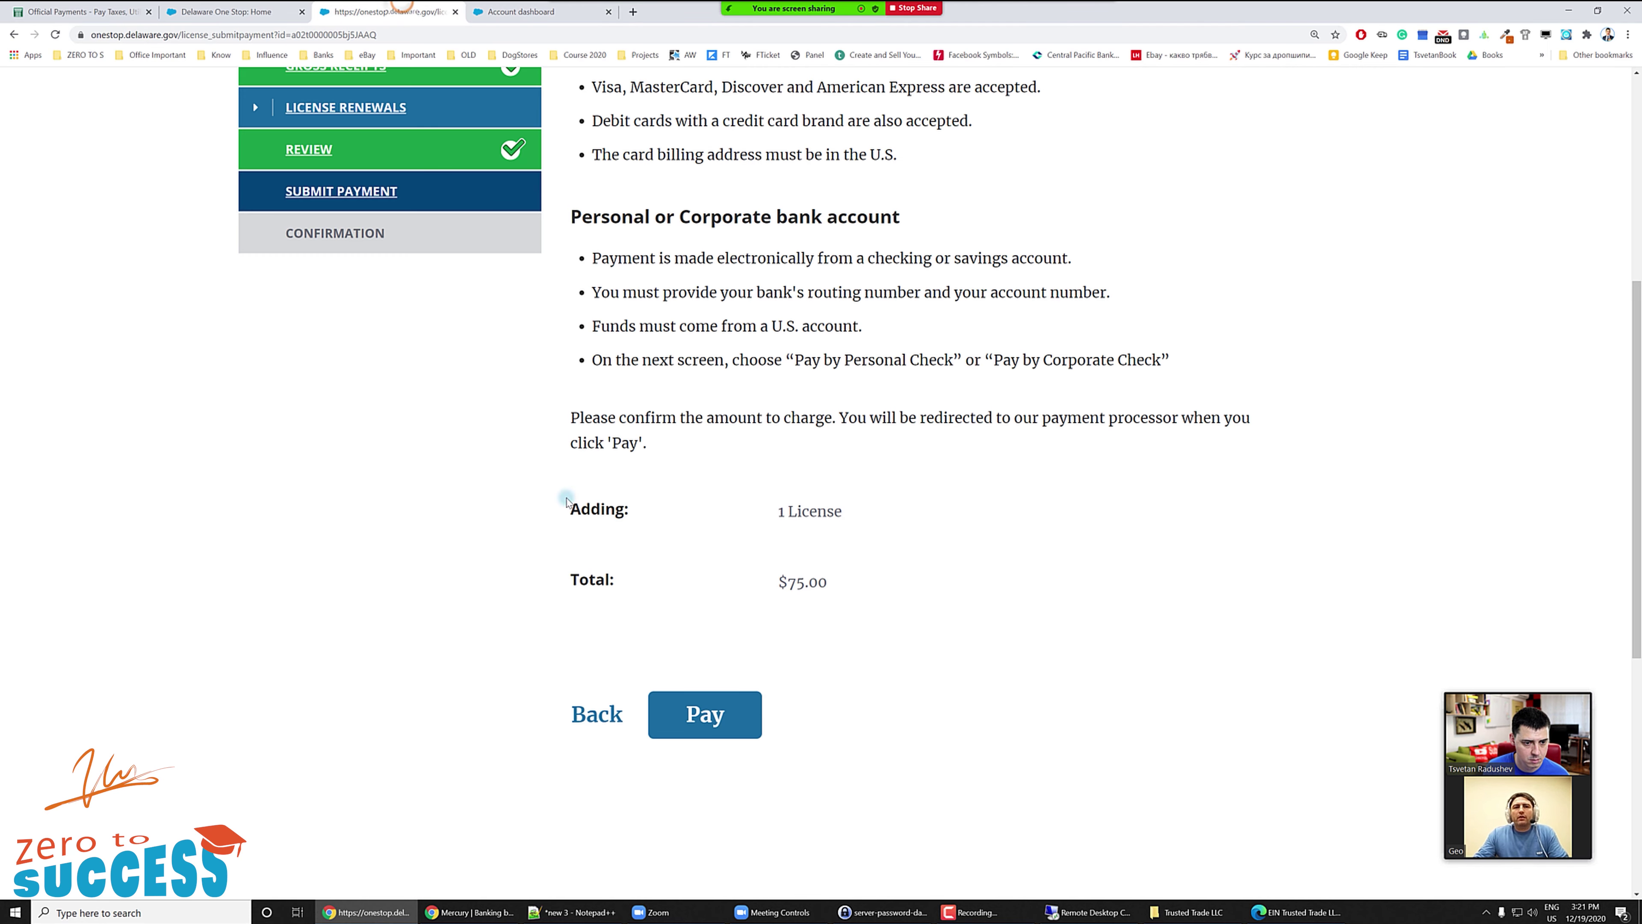
click(534, 11)
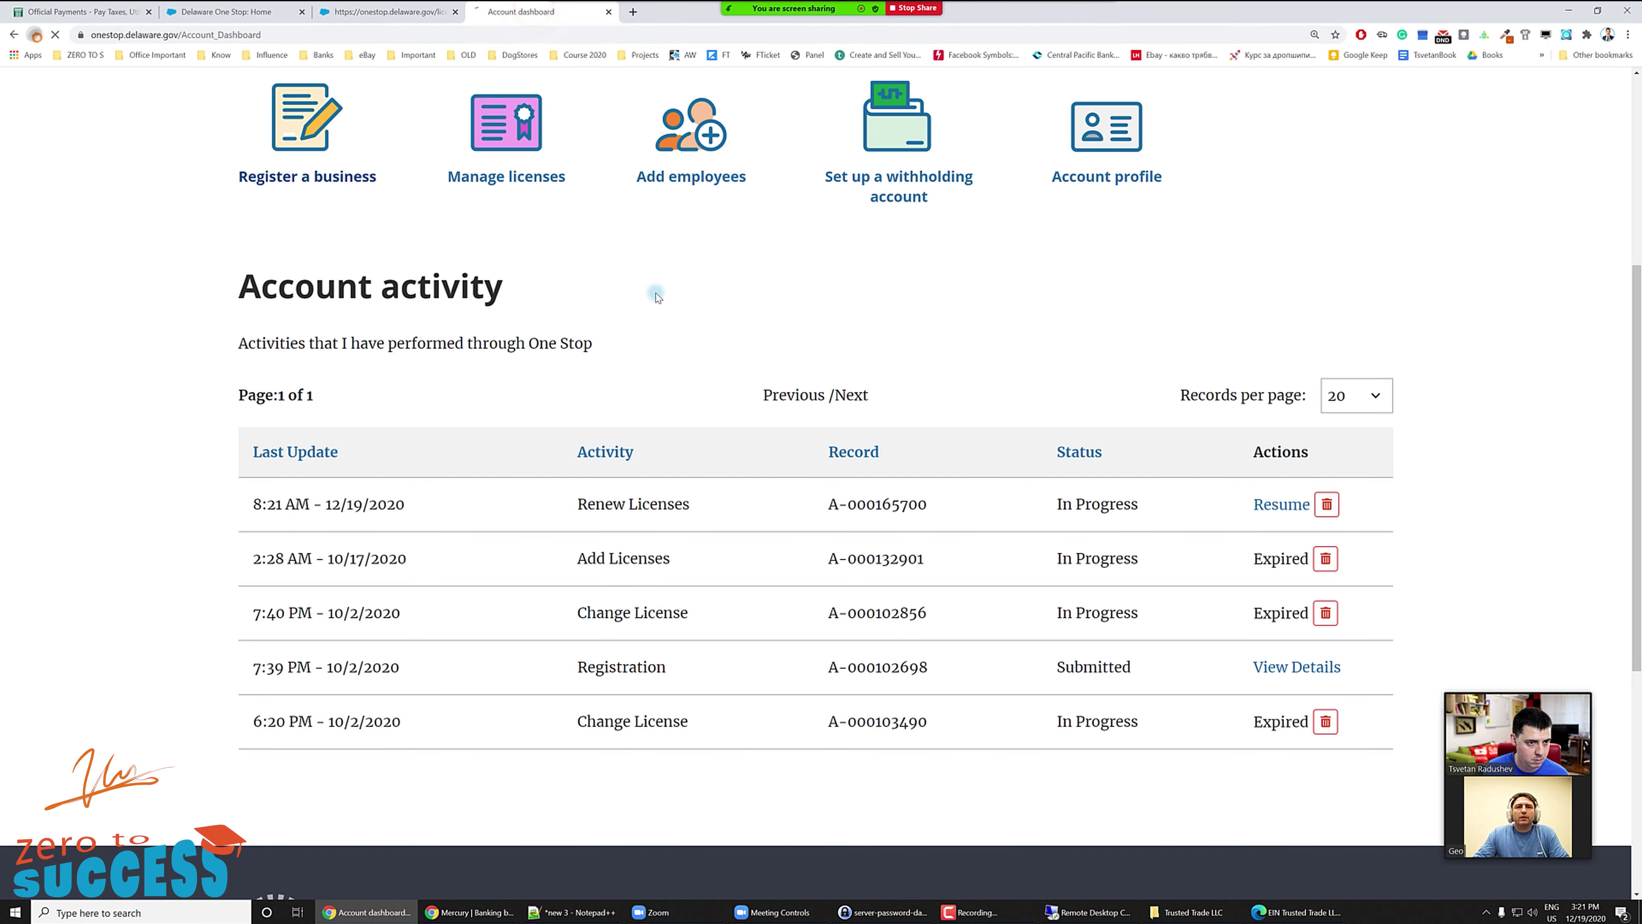
key(alt+Left)
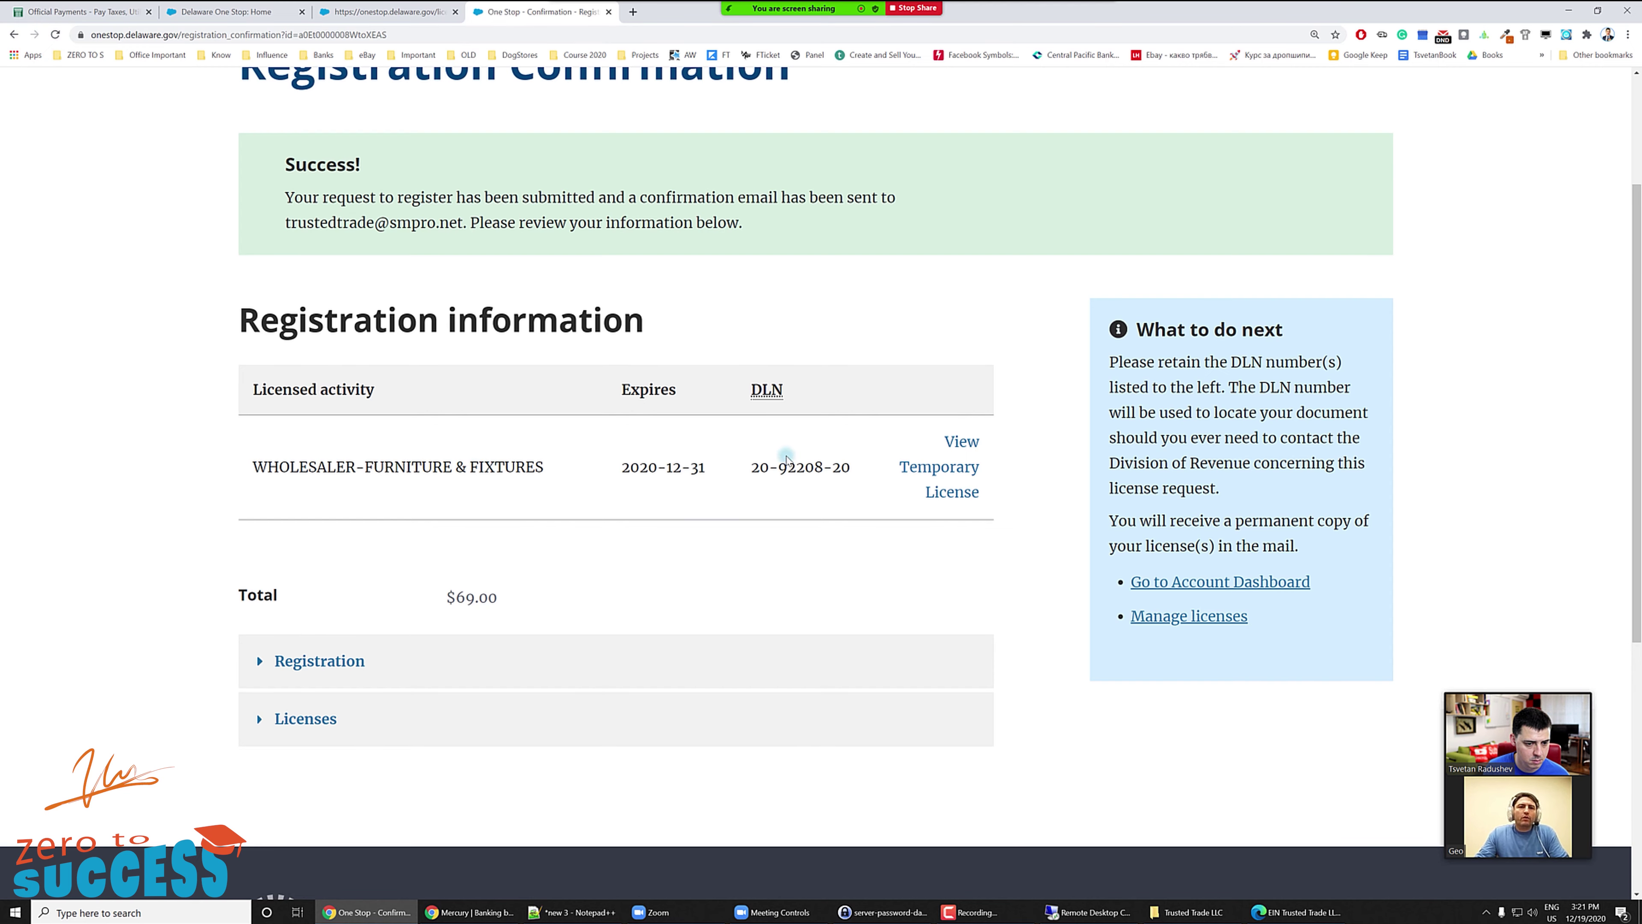
triple_click(800, 466)
click(732, 346)
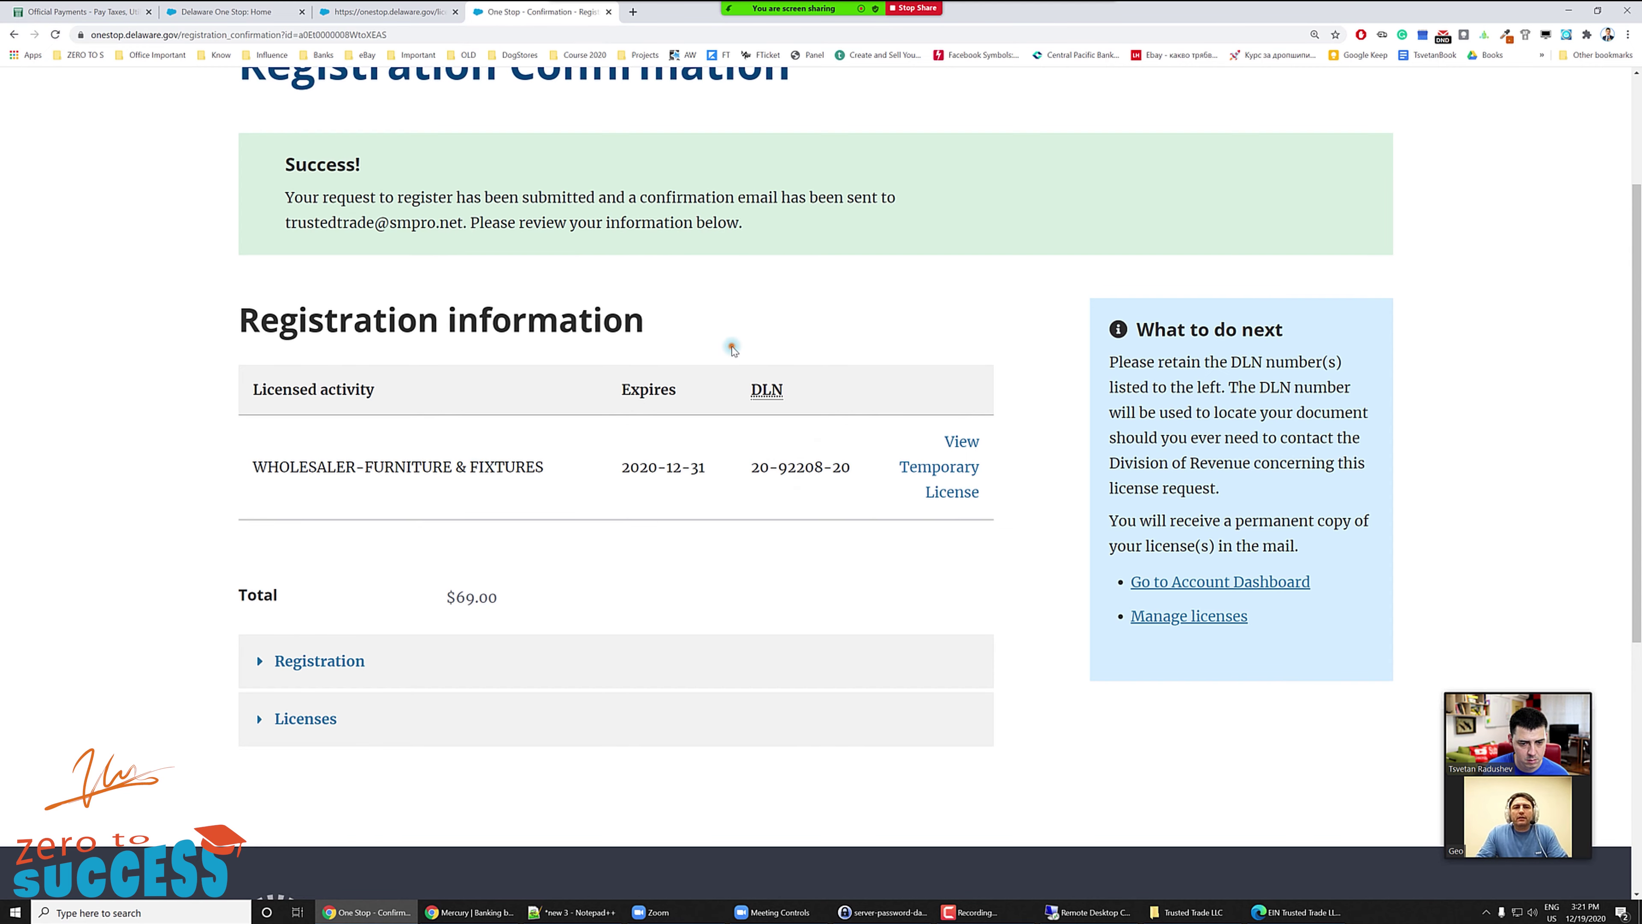
- Revisit the renewal's FEIN business lookup and the active license number on its confirmation page
key(ctrl+shift+Tab)
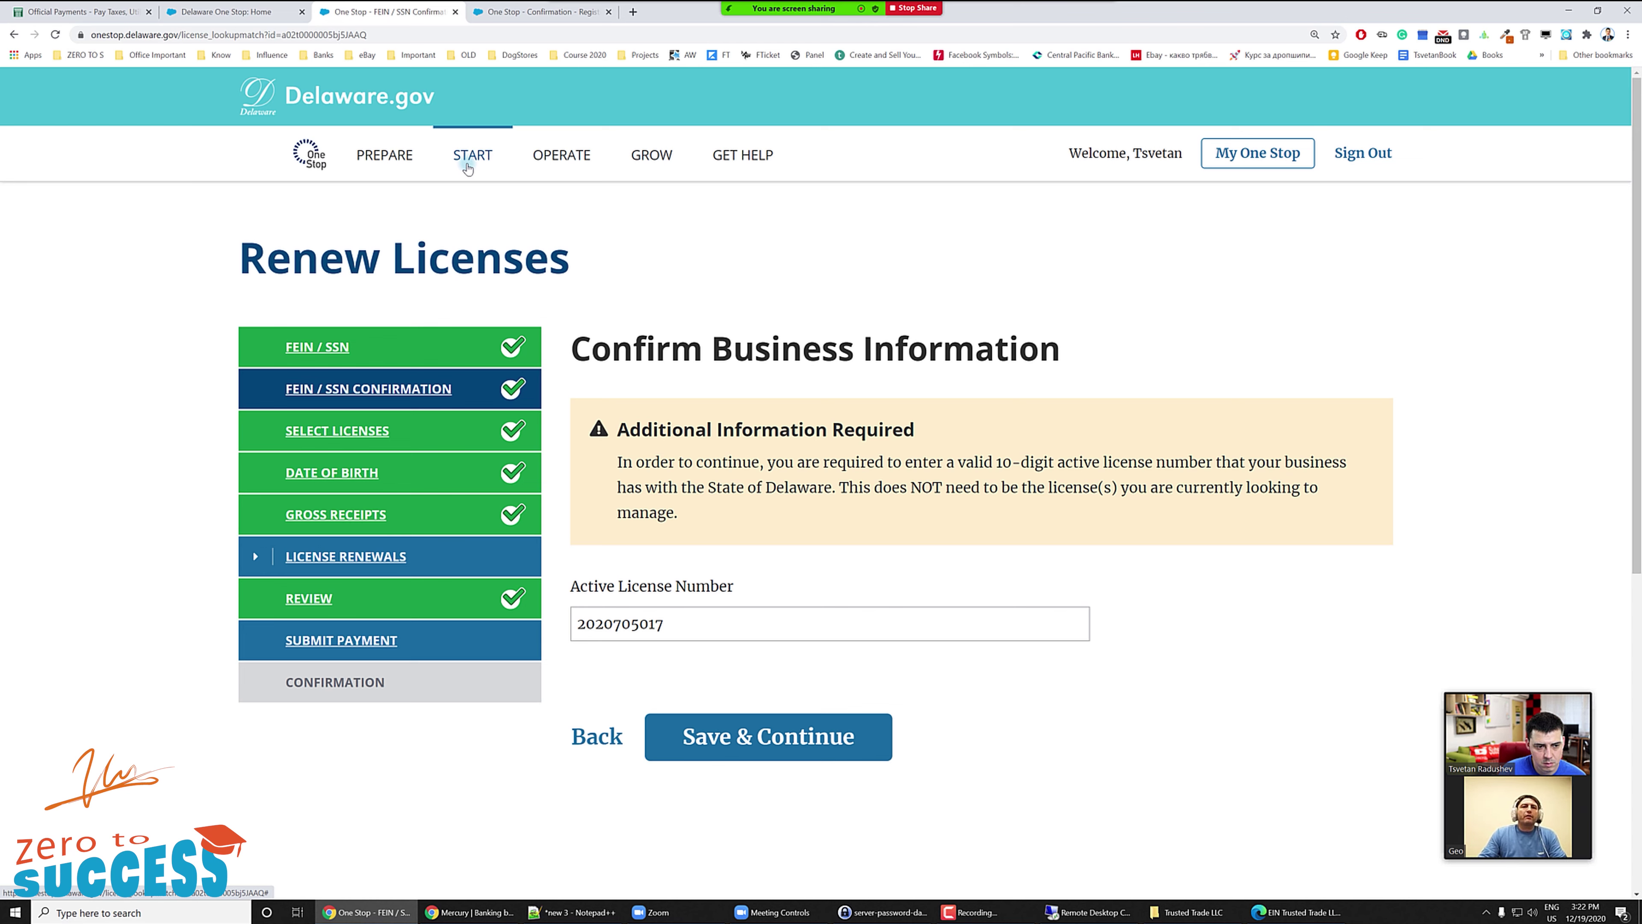
click(354, 337)
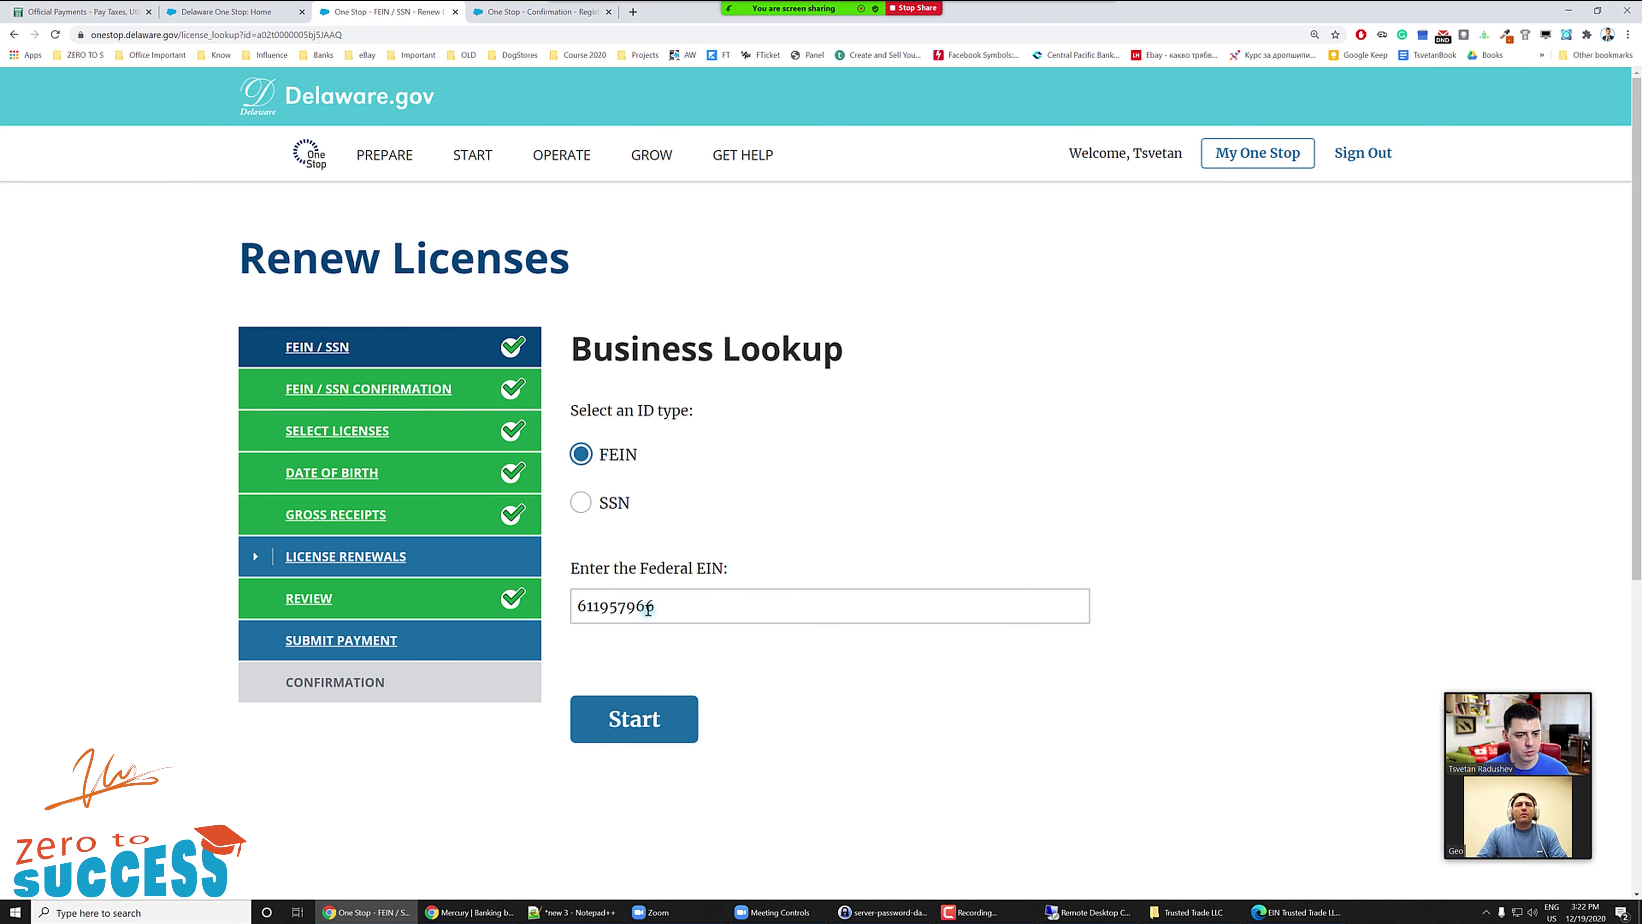
click(650, 716)
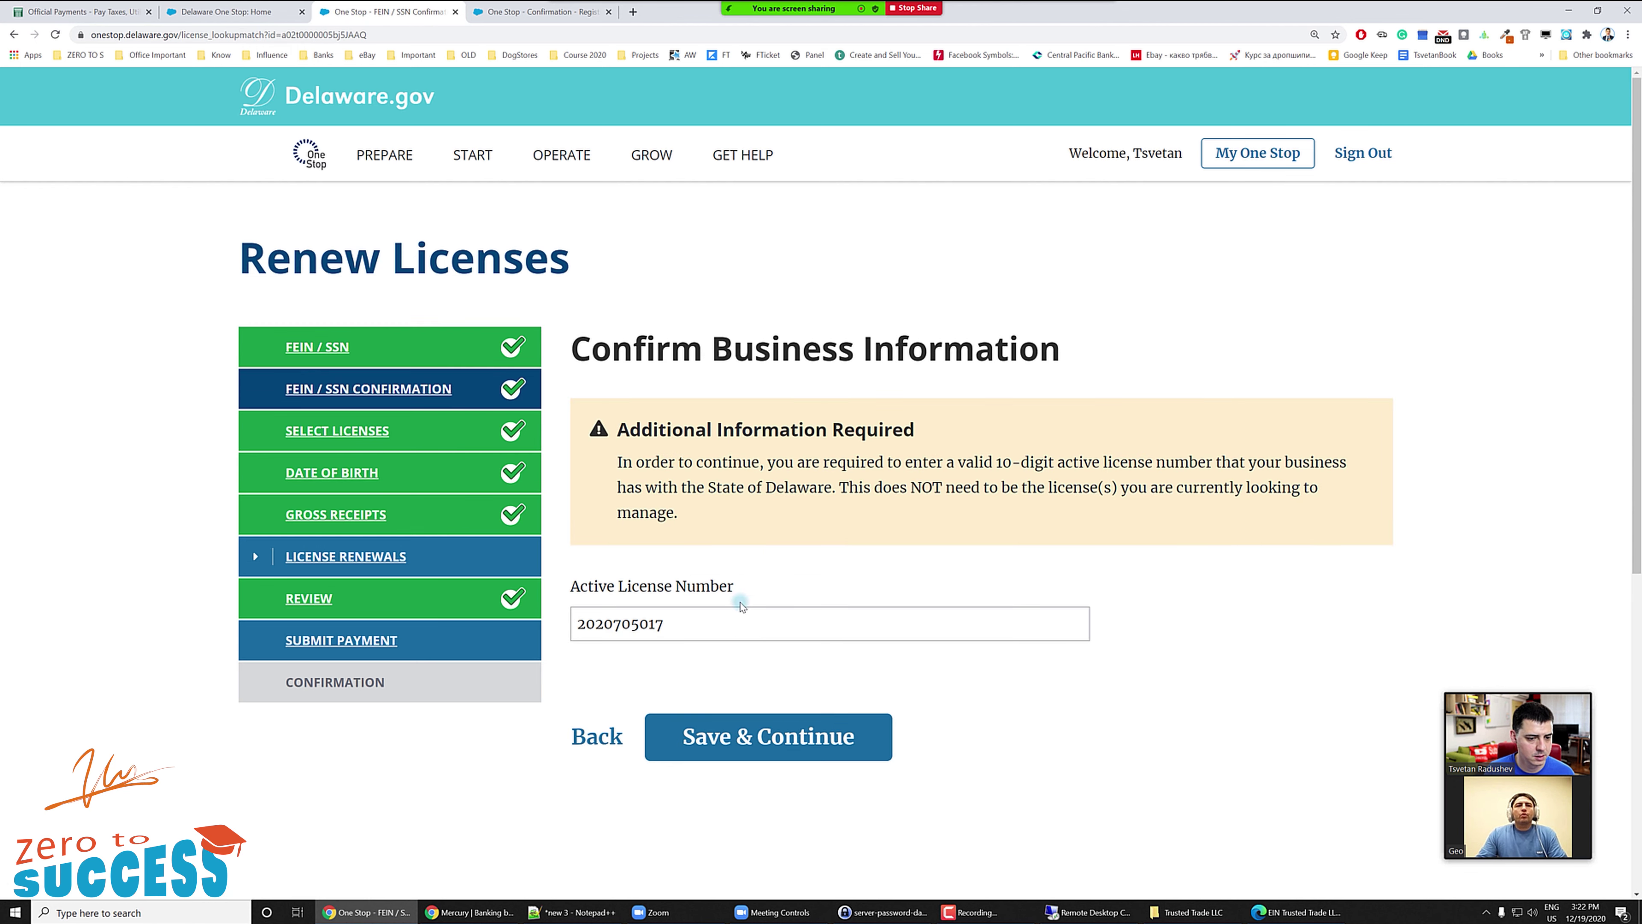
- From the One Stop home page, open the guide to setting up a business's legal structure and read its formation options
click(311, 154)
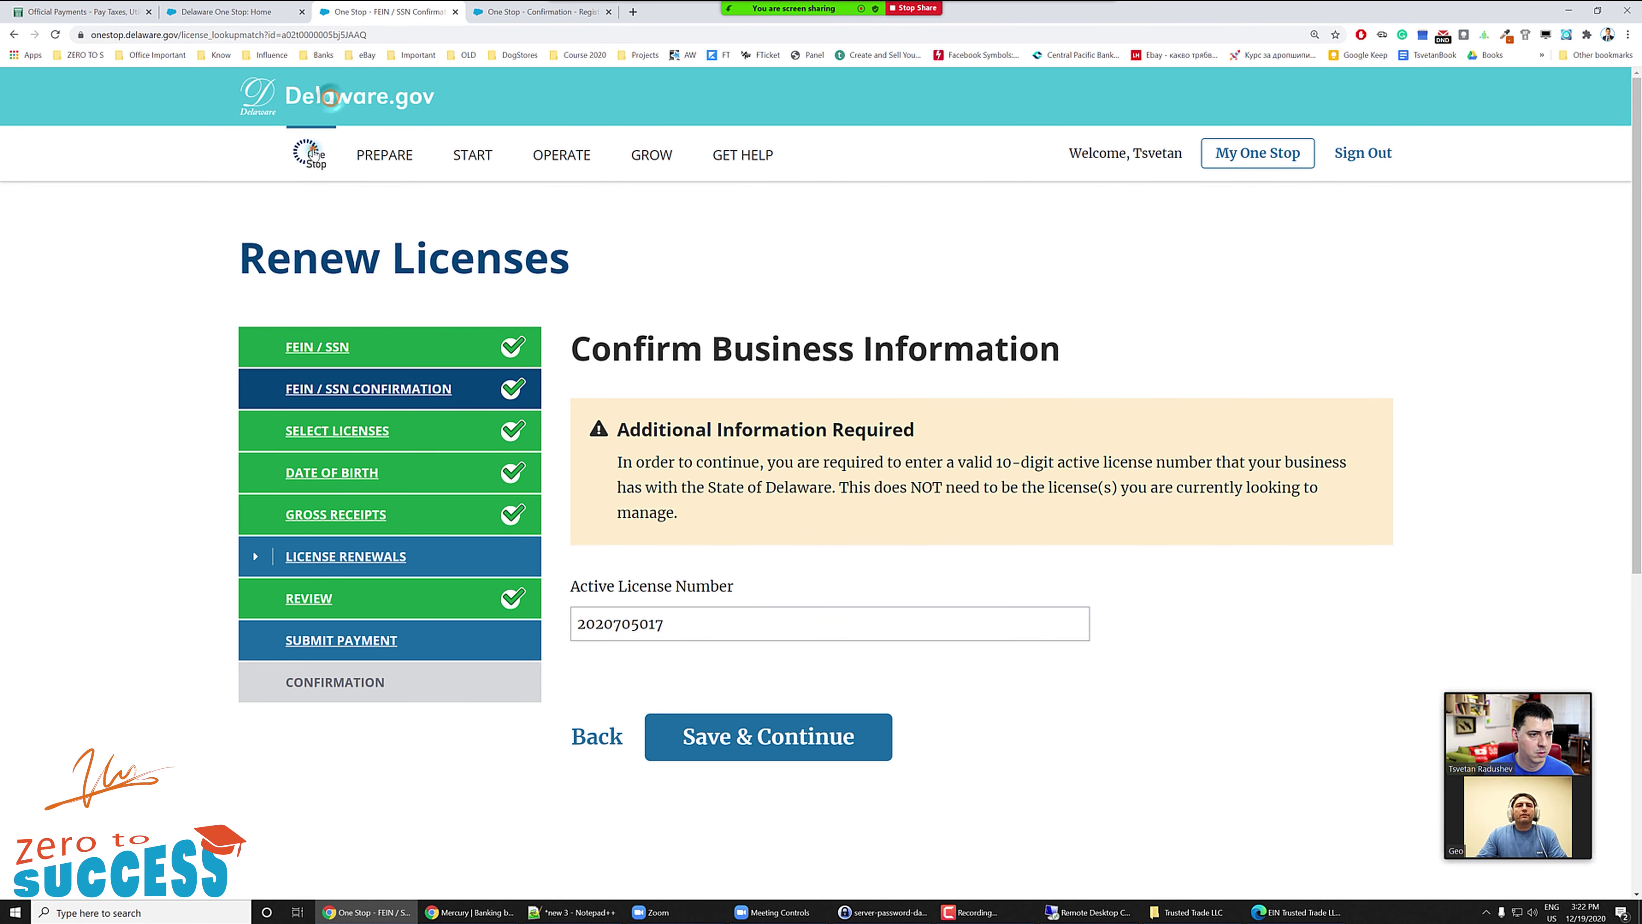
click(478, 157)
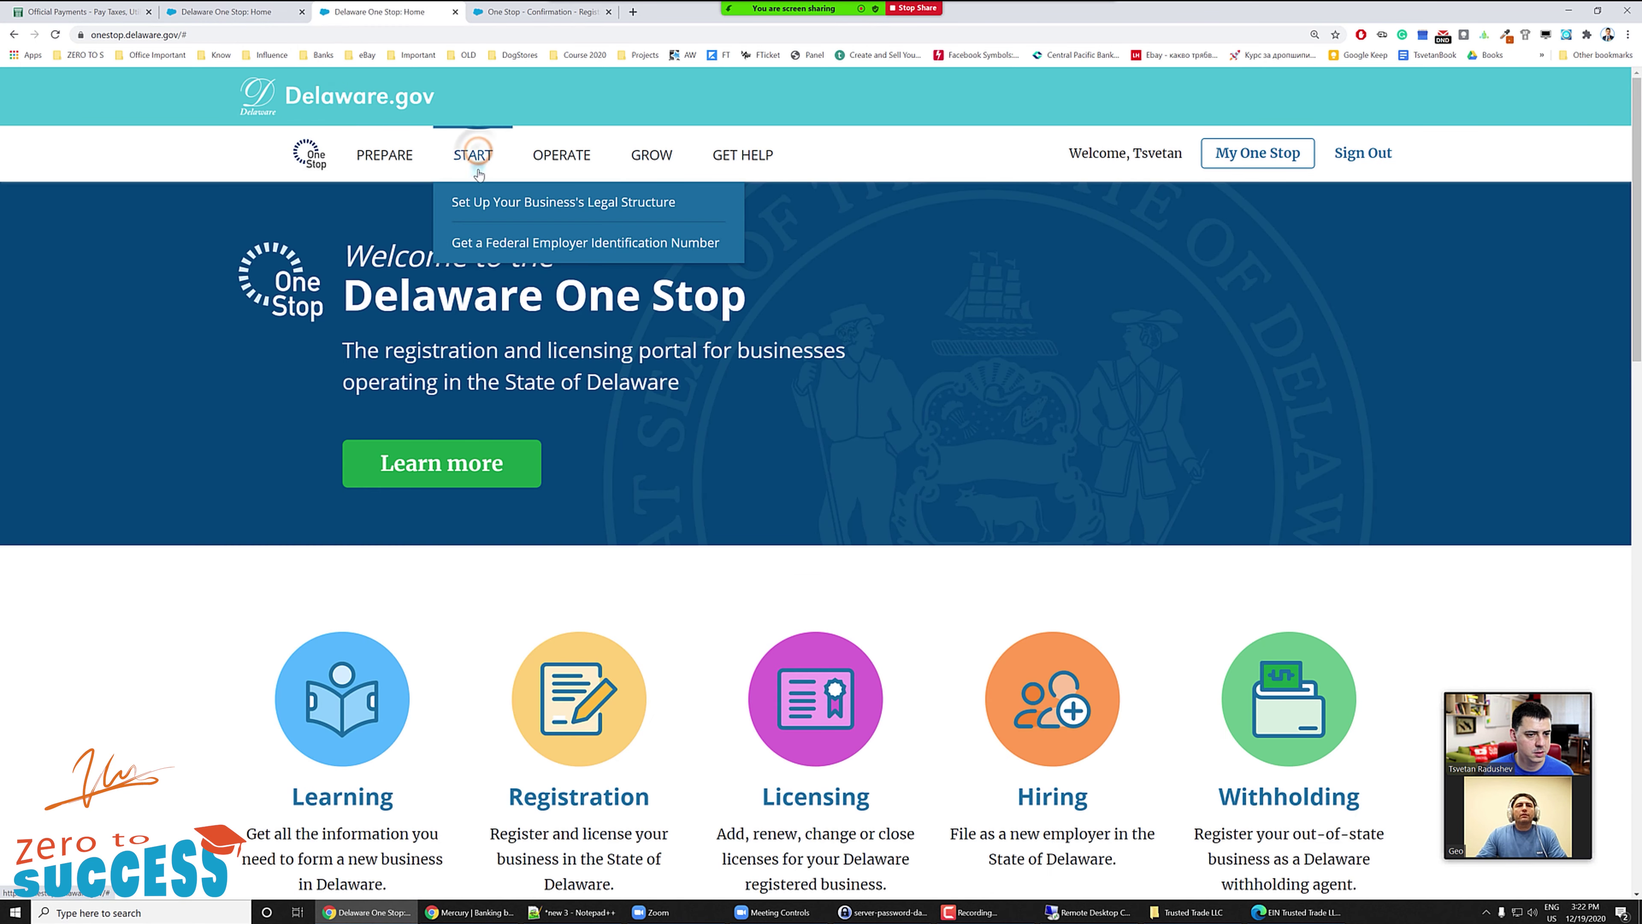
click(601, 213)
right_click(601, 214)
click(912, 470)
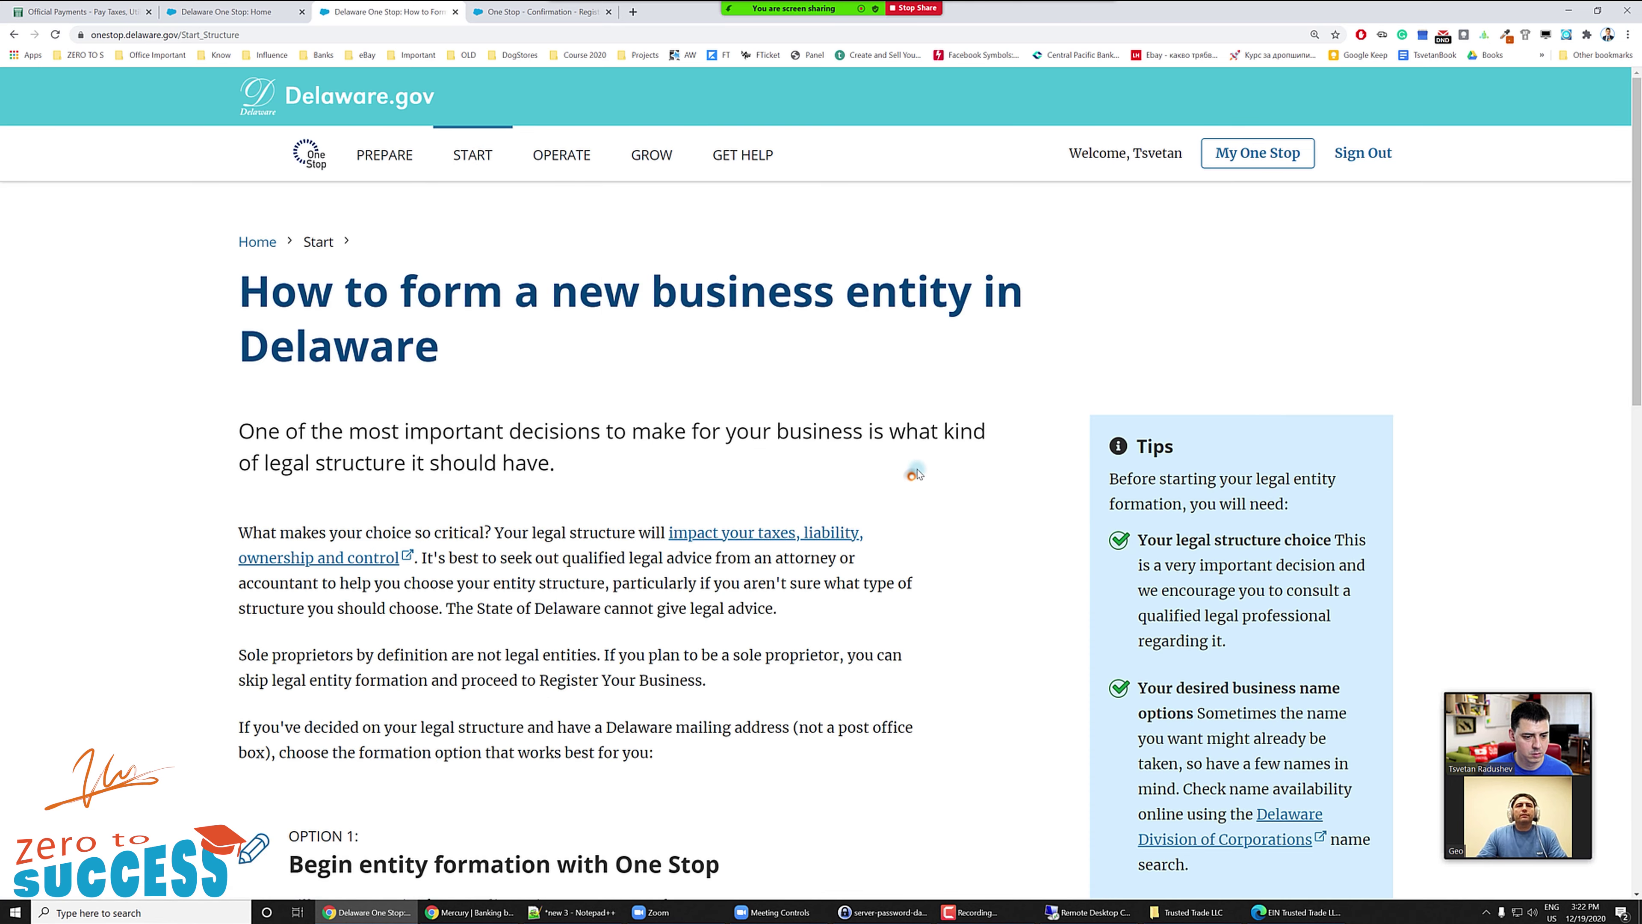
scroll(918, 468, down, 5)
scroll(827, 769, down, 5)
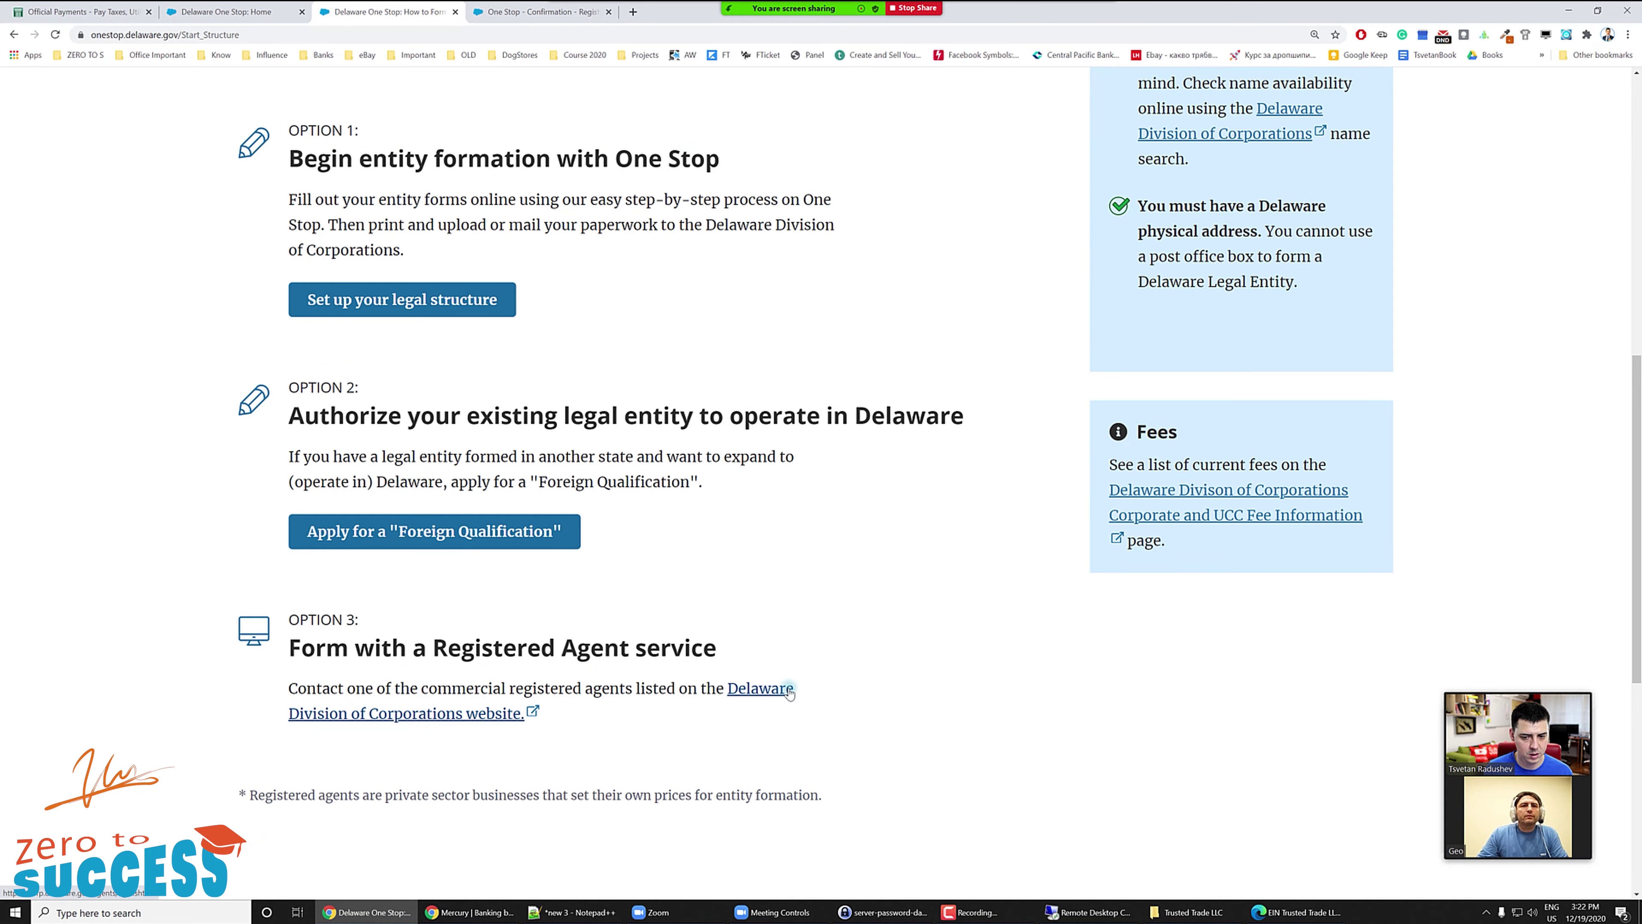
scroll(786, 691, up, 5)
scroll(792, 689, up, 5)
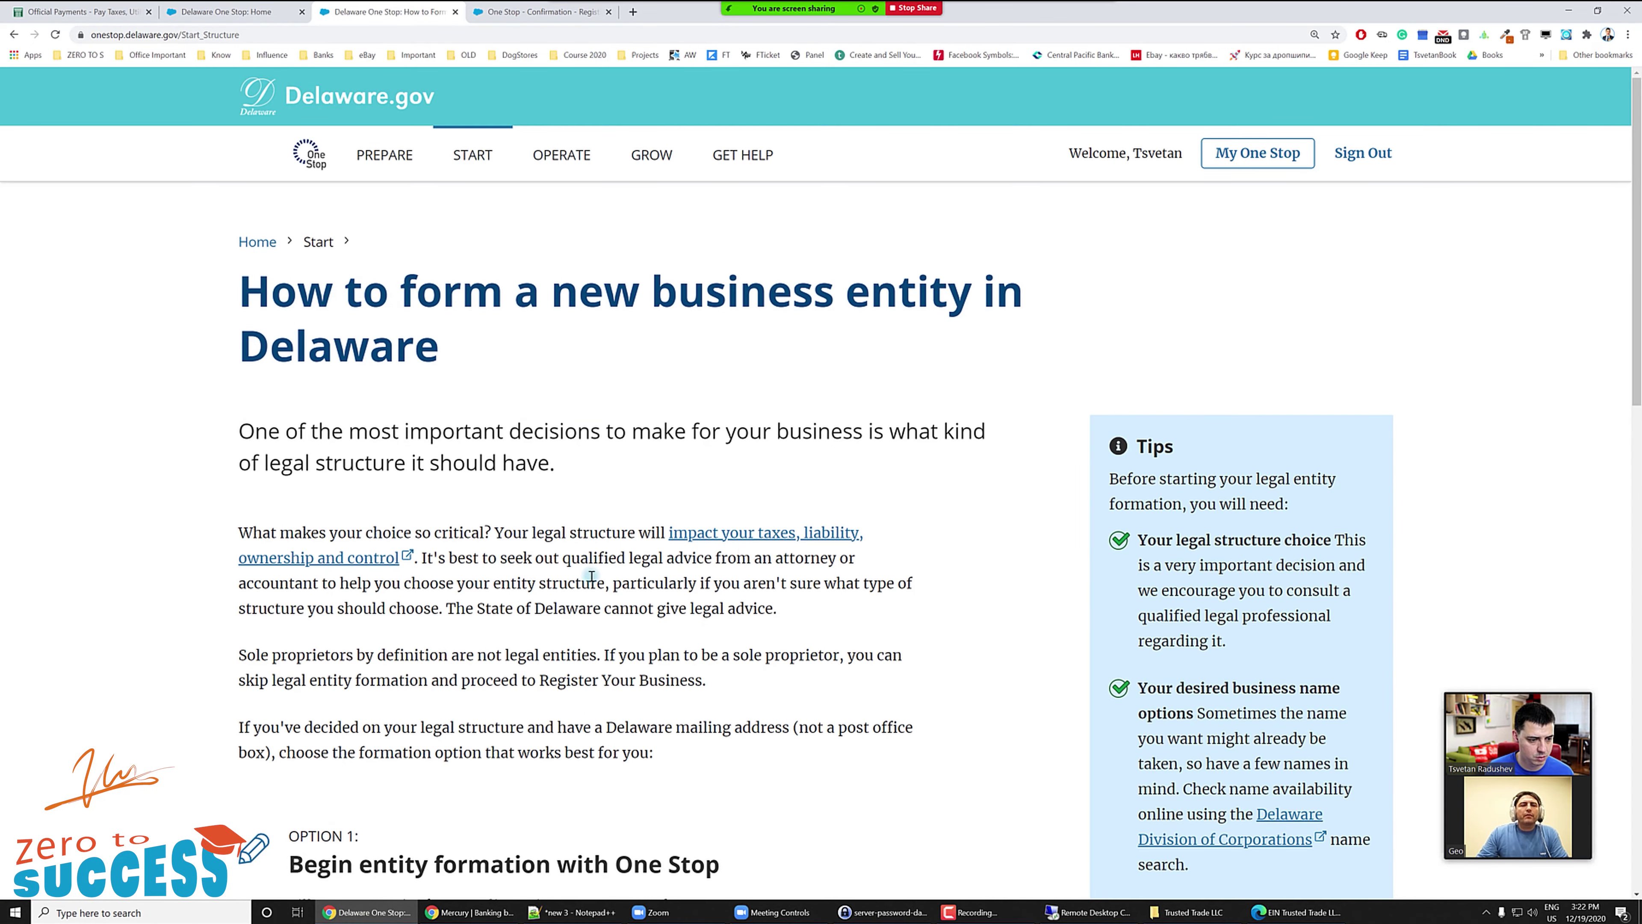
- Start a business registration from the home page for a business recently formed in Delaware that needs a business license
click(259, 239)
scroll(715, 381, down, 5)
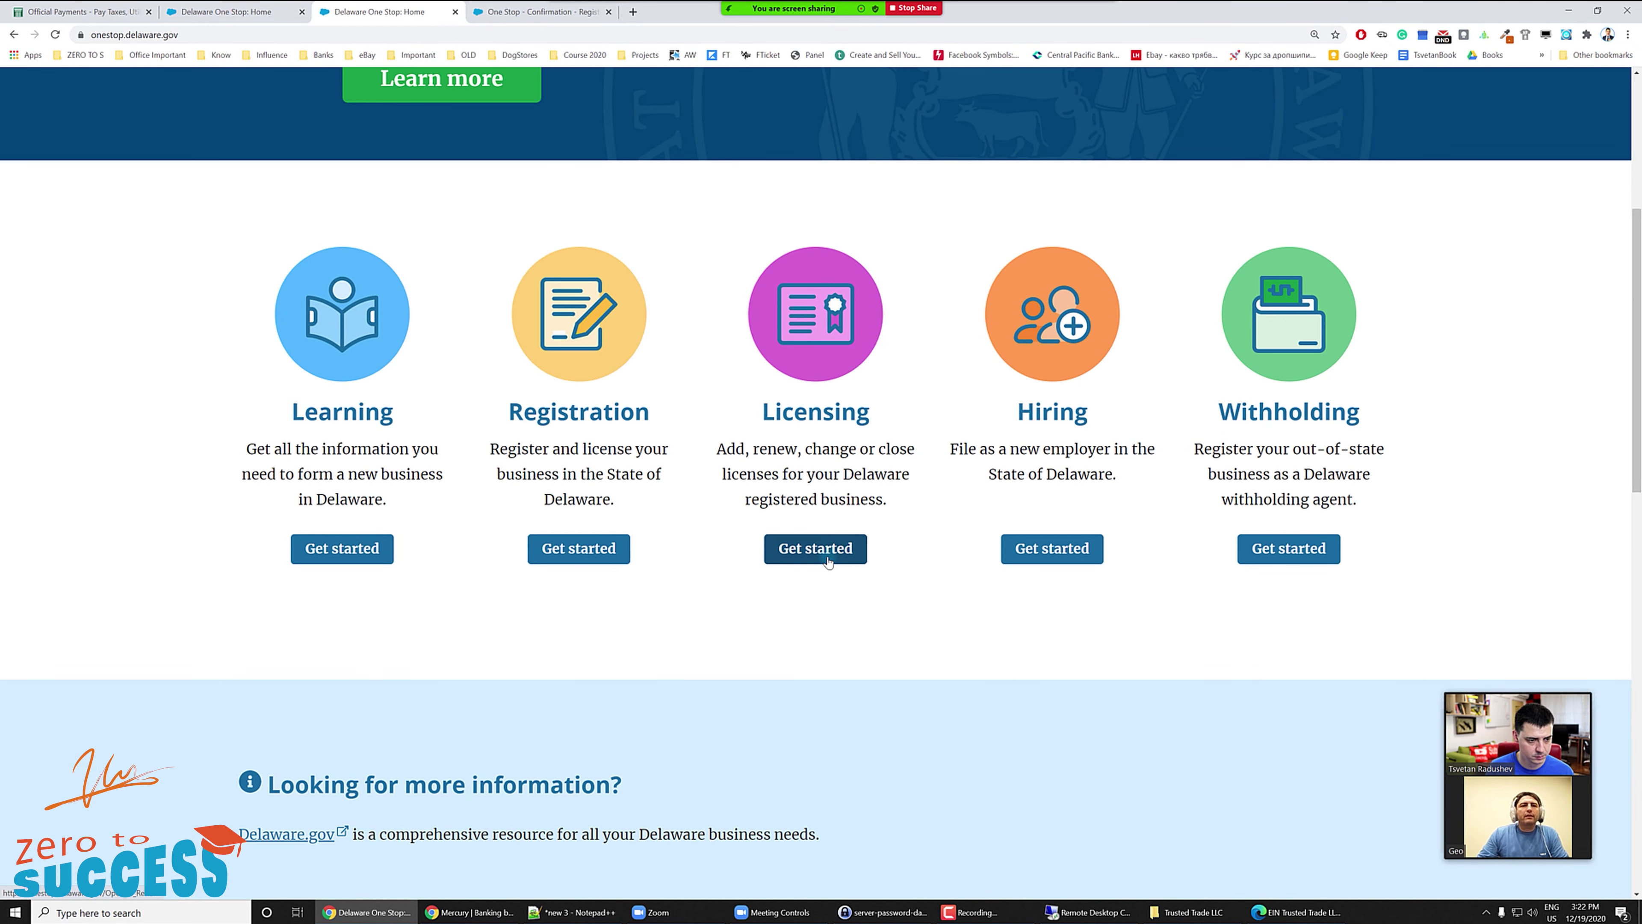
click(569, 550)
click(319, 213)
click(250, 288)
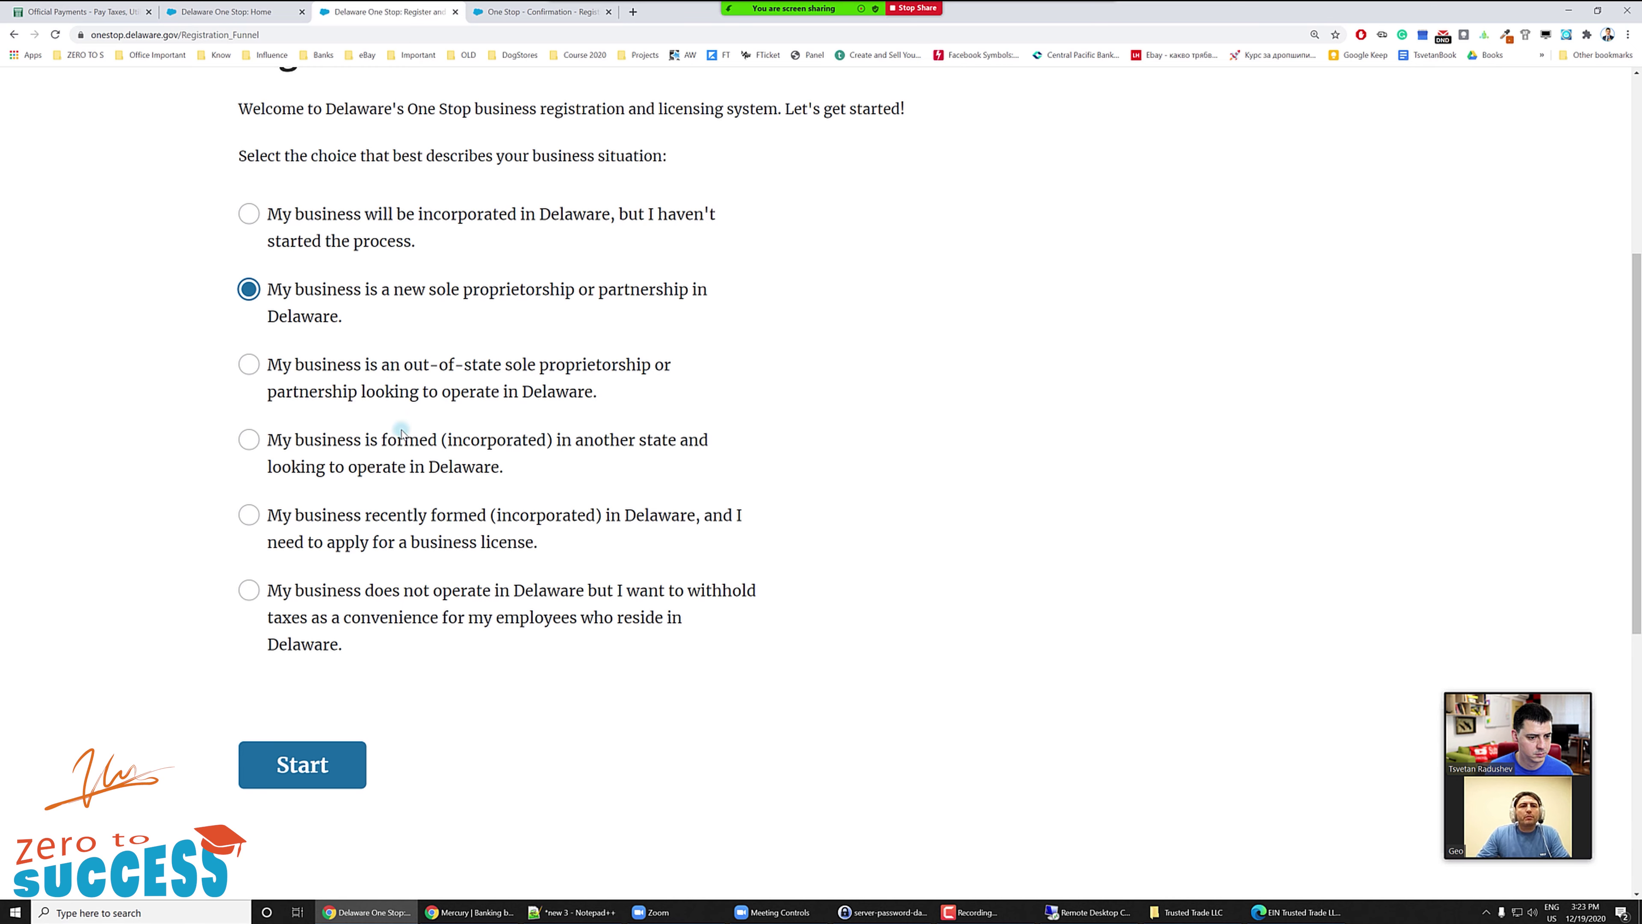
click(386, 528)
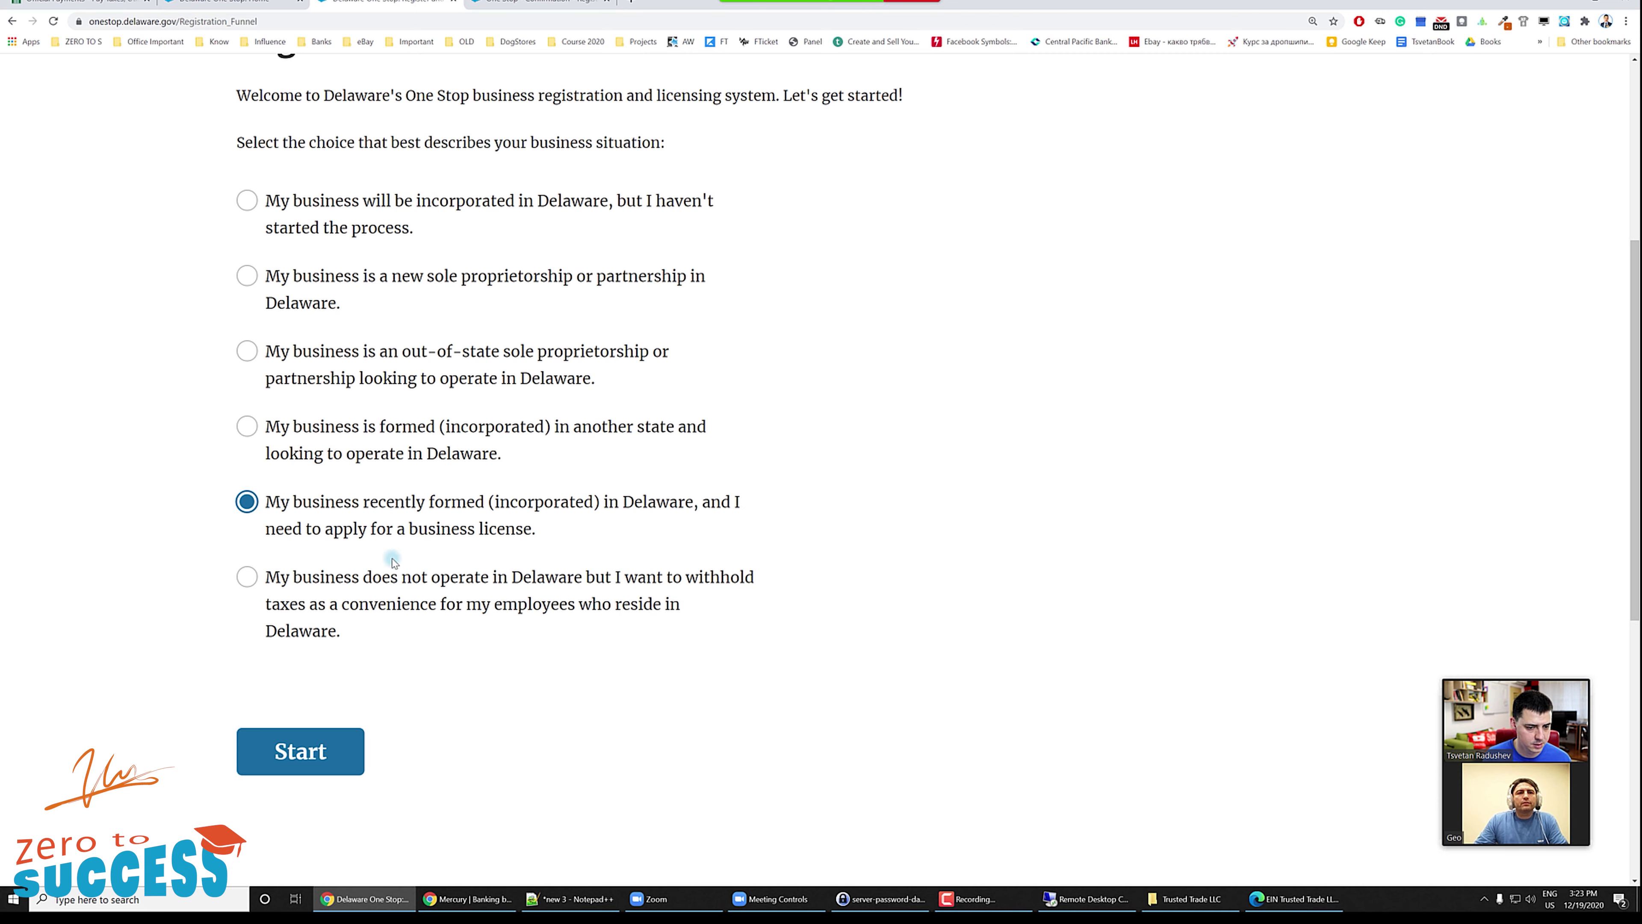
click(305, 750)
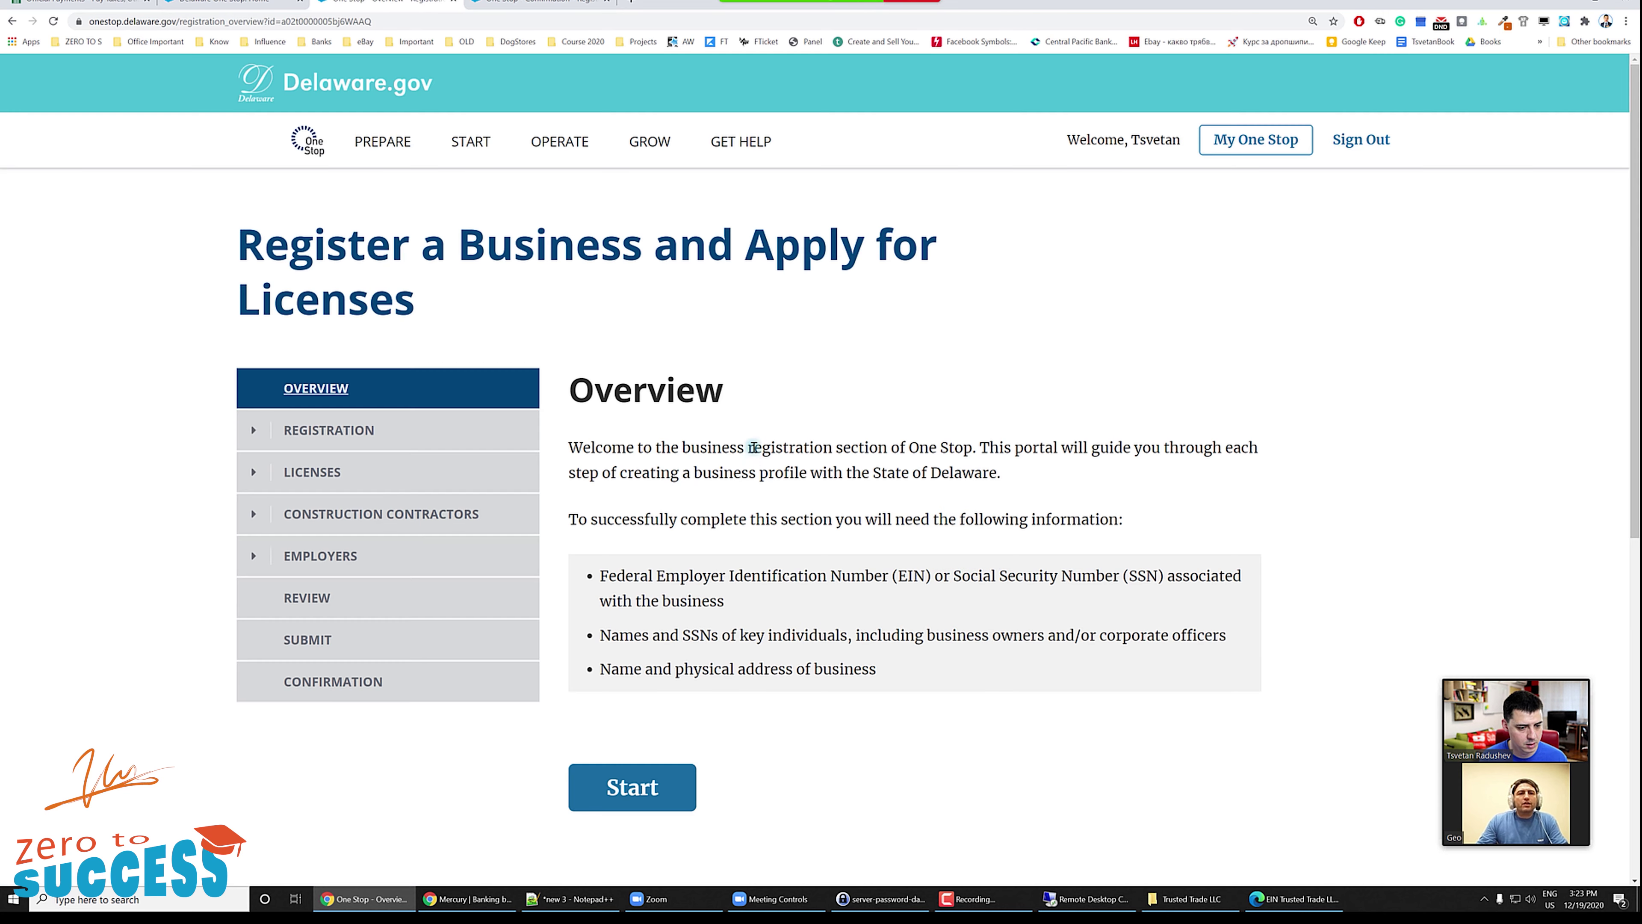
- Begin the registration section, choose FEIN as the ID type and consult the company's EIN document
scroll(740, 455, down, 2)
click(653, 662)
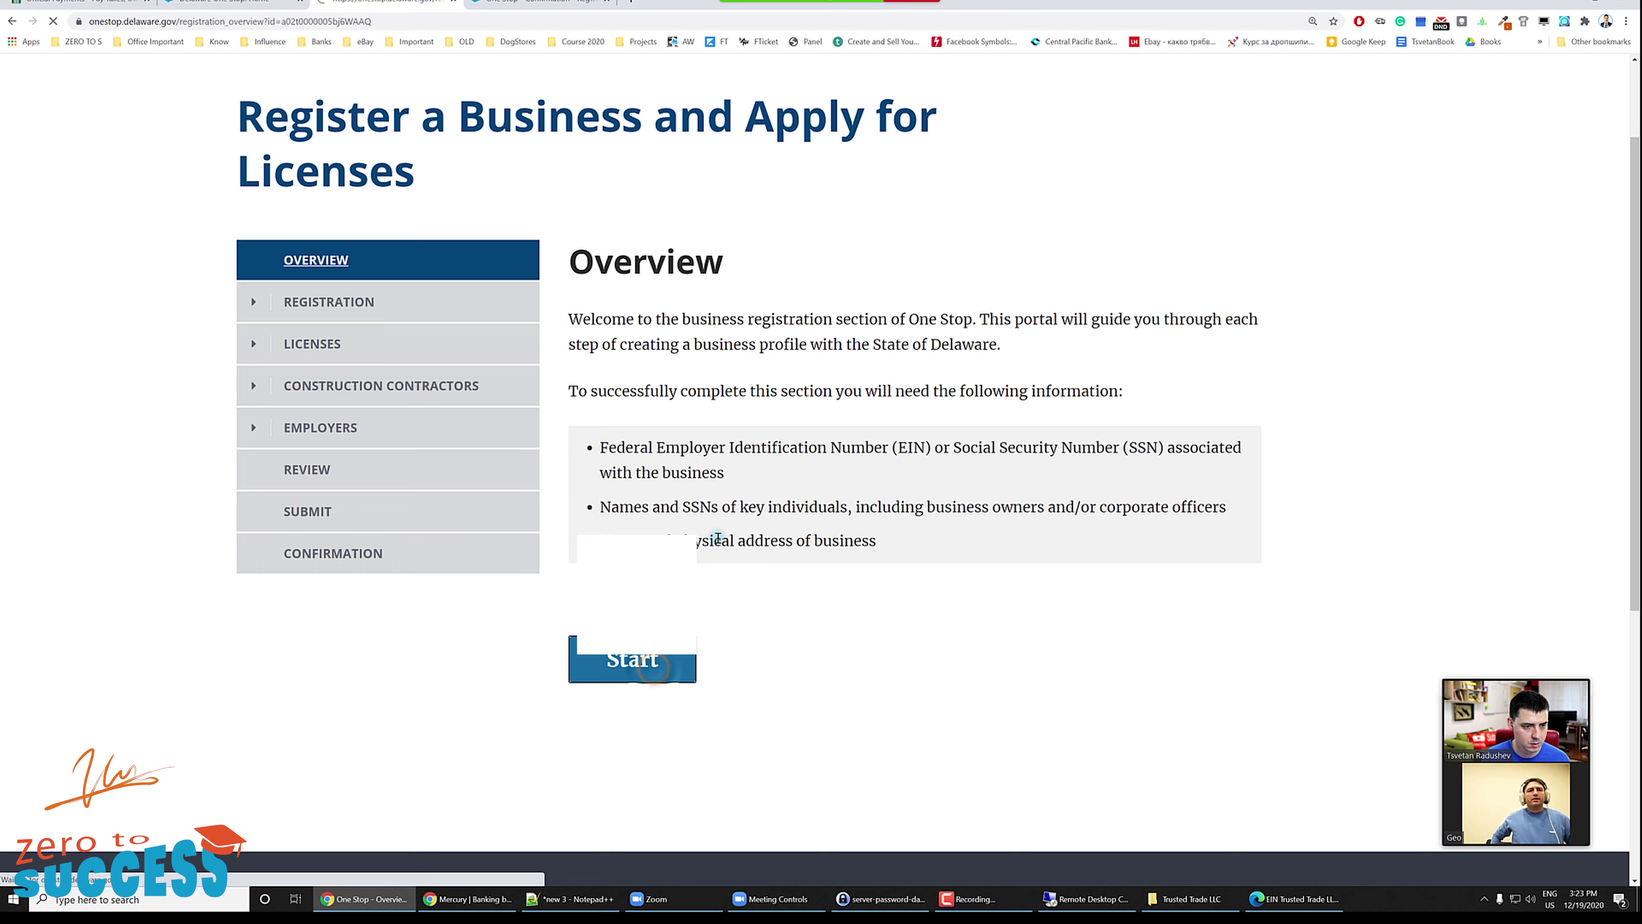
scroll(702, 549, down, 4)
click(604, 445)
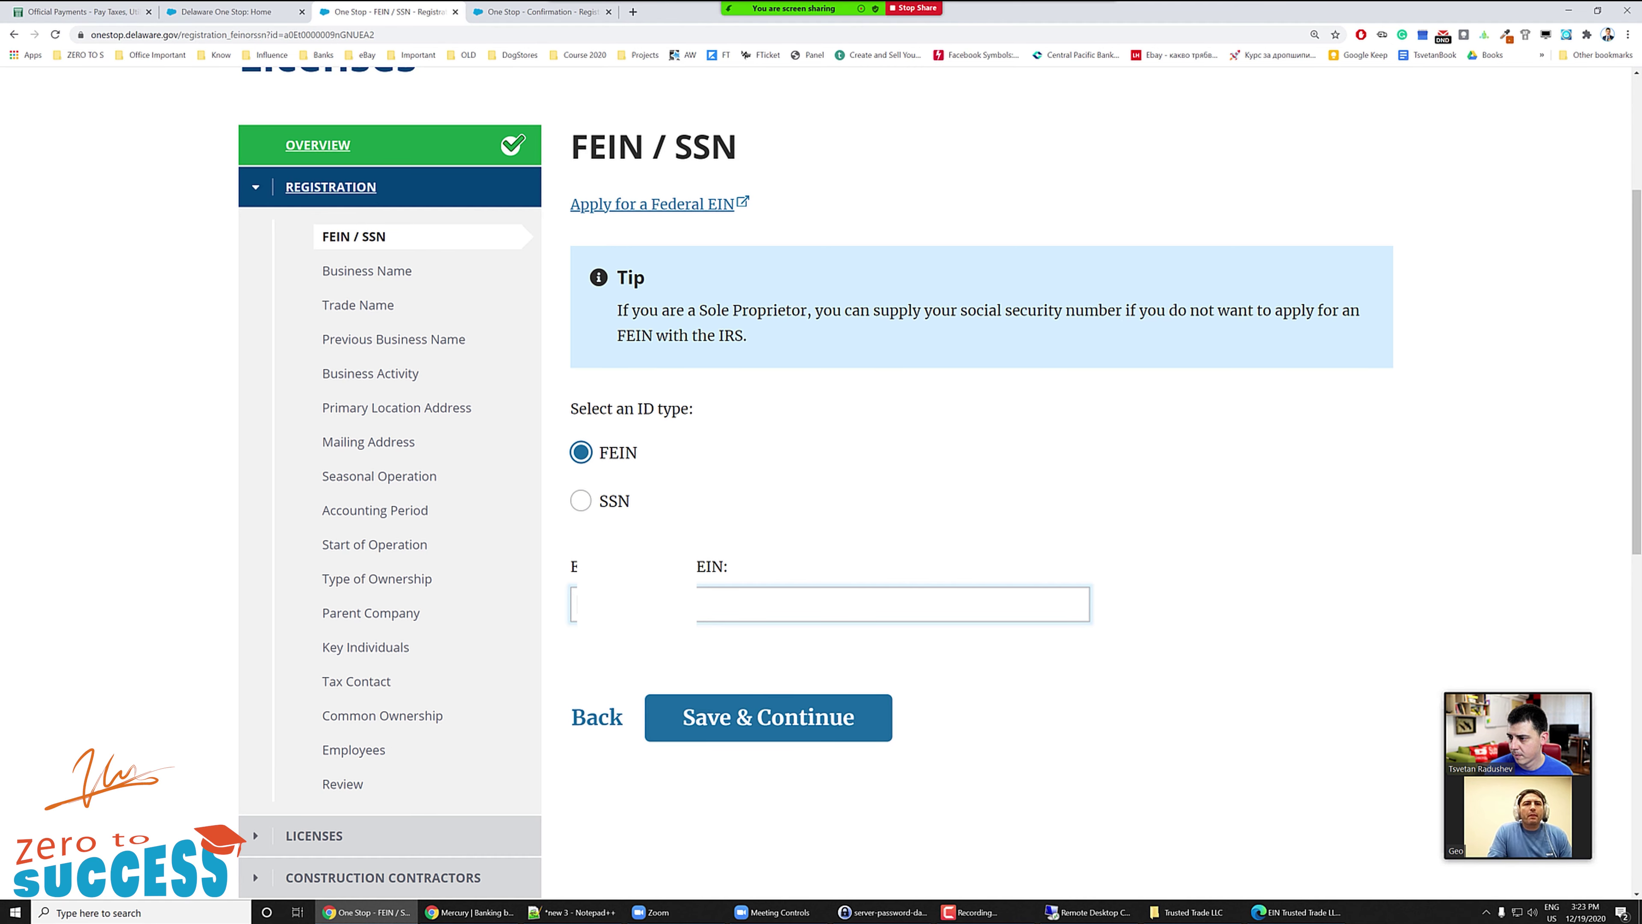
key(alt+Tab)
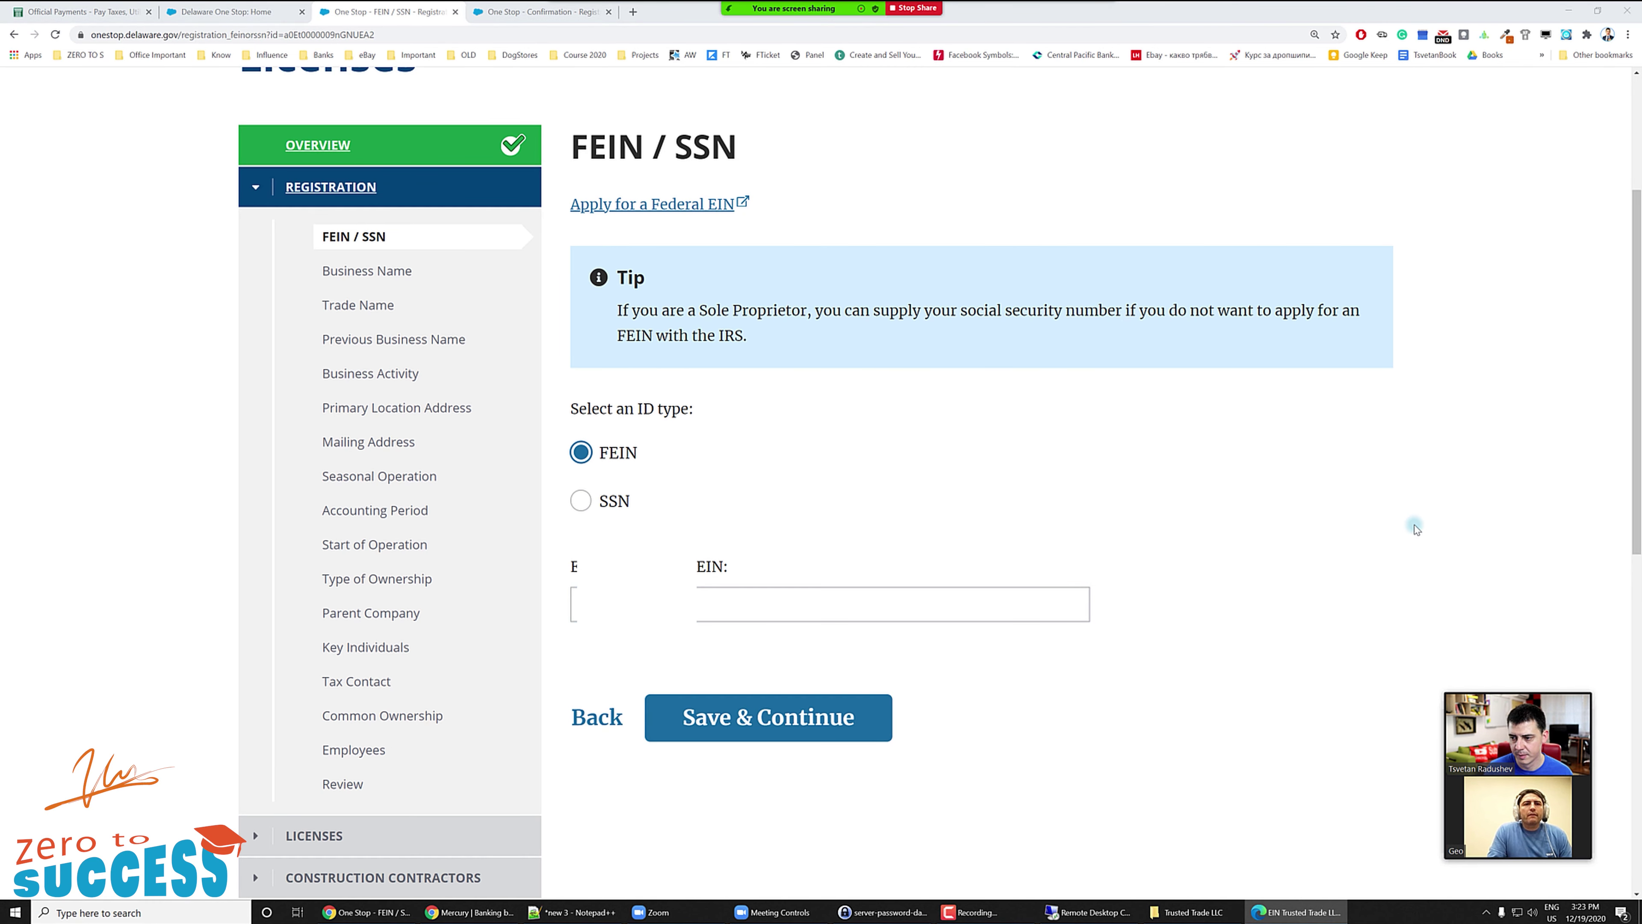
key(alt+Tab)
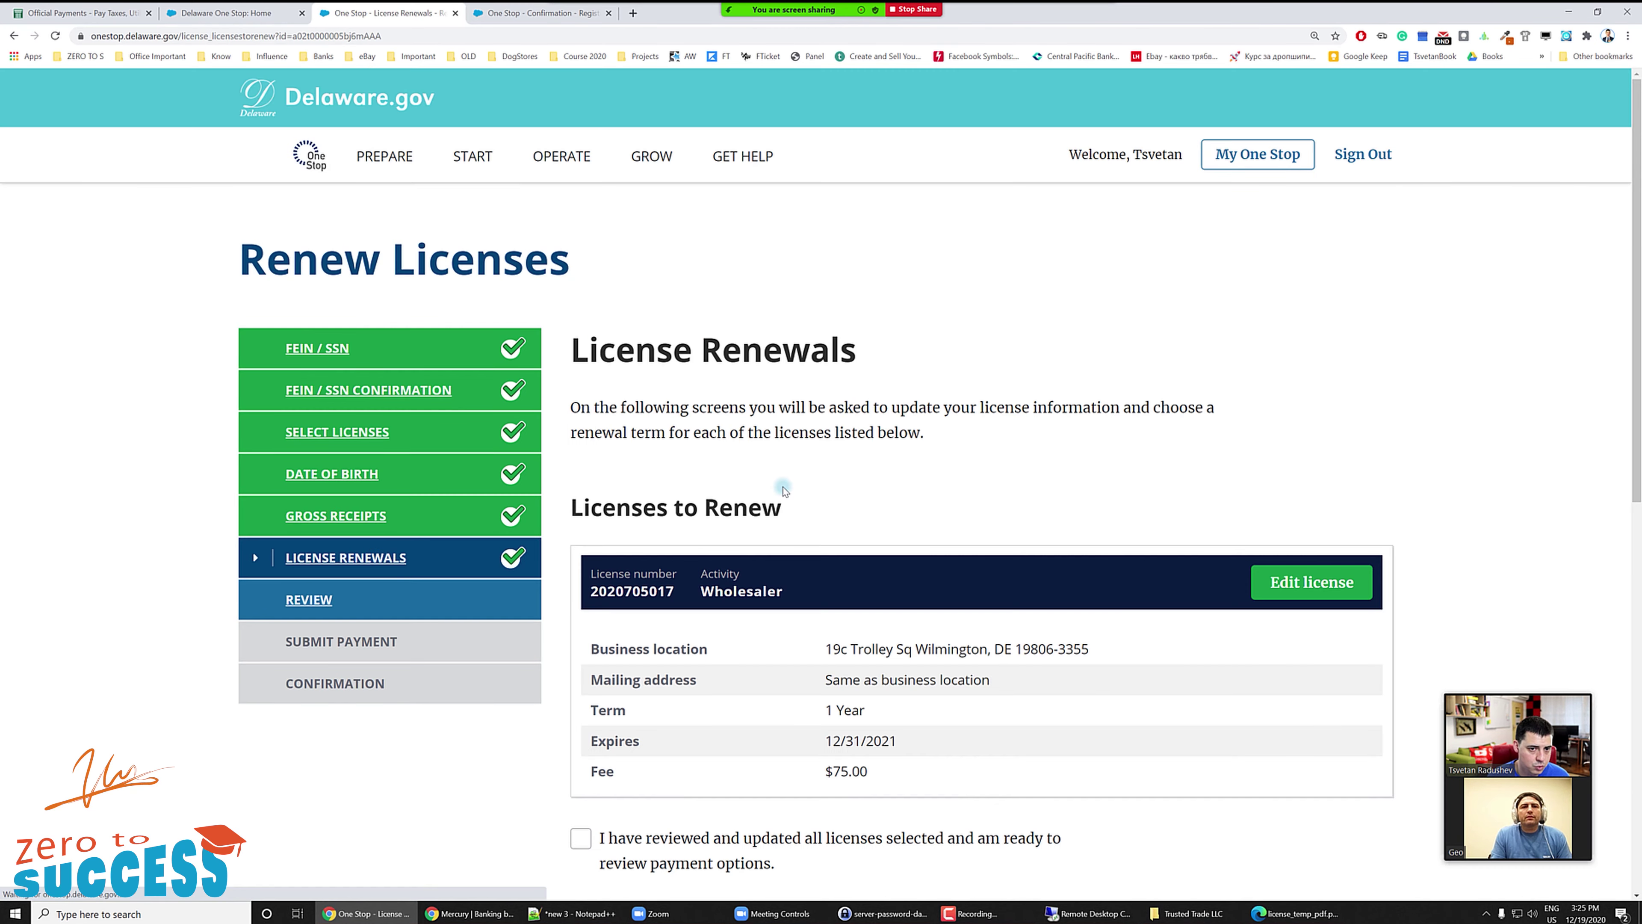
- Confirm that the Wholesaler license selected for renewal has been reviewed and continue to the renewal review
scroll(408, 467, down, 2)
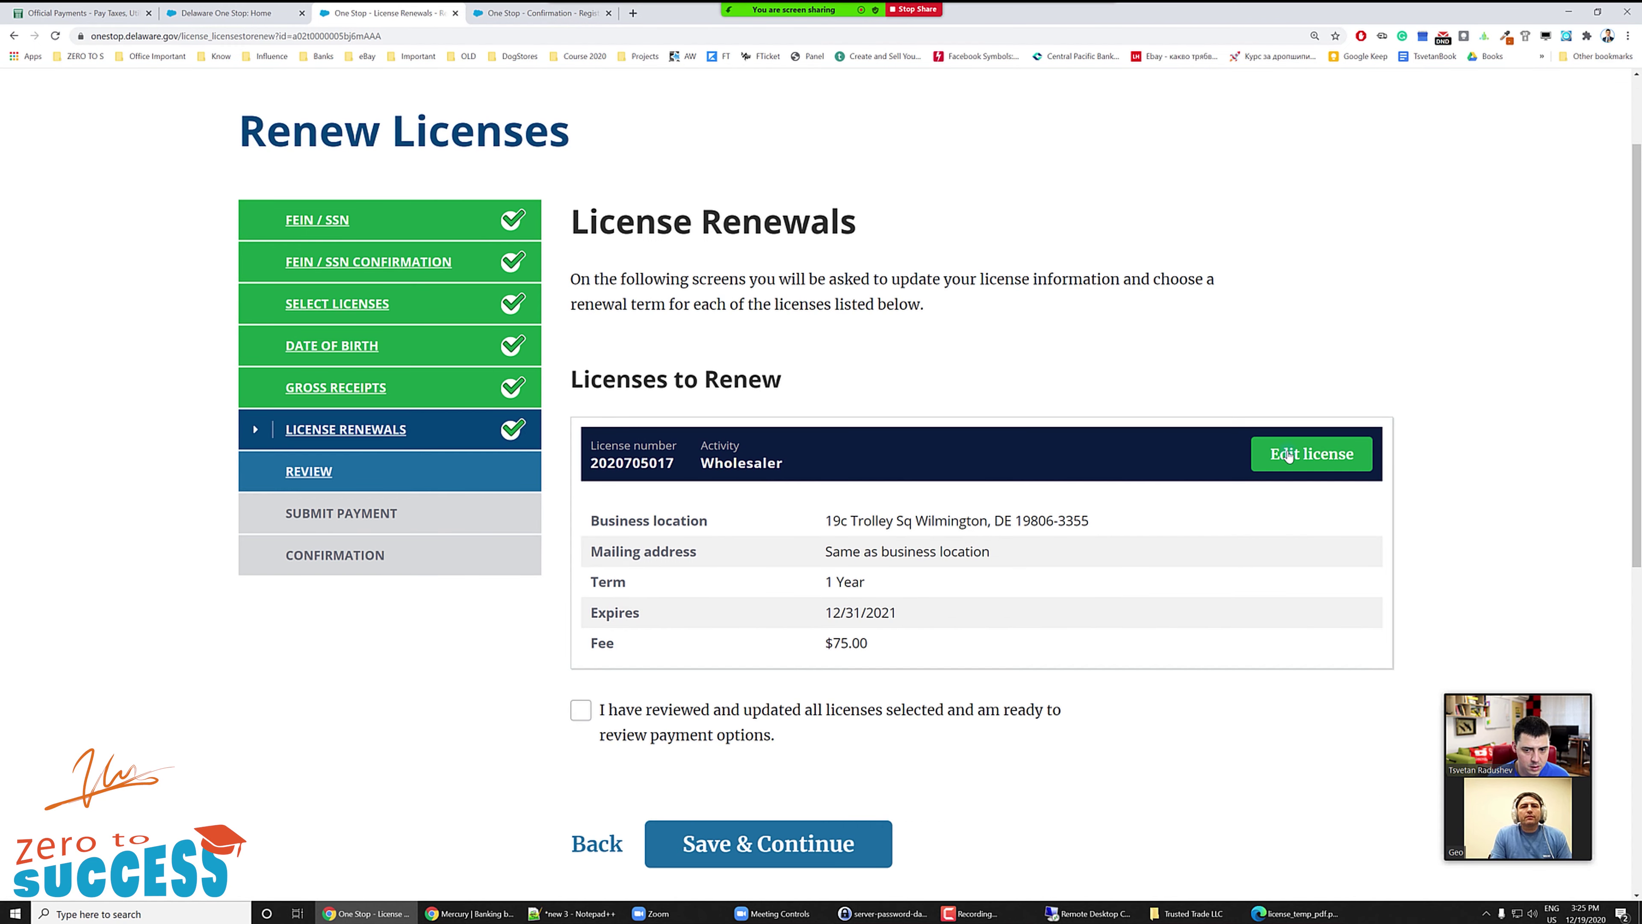
scroll(663, 649, down, 2)
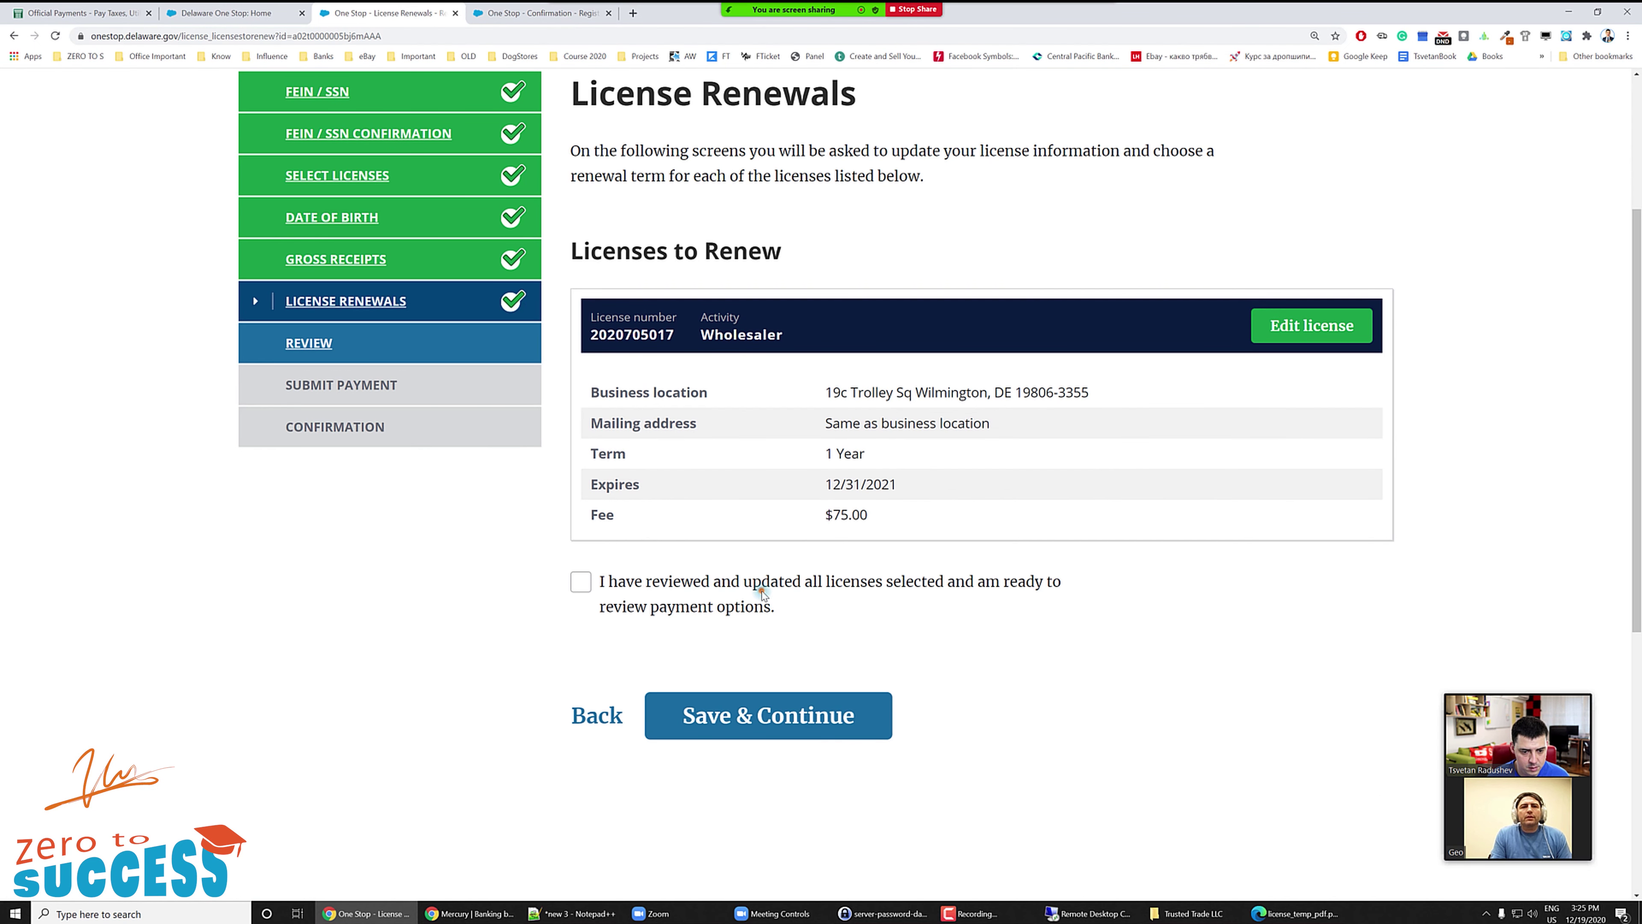
click(663, 592)
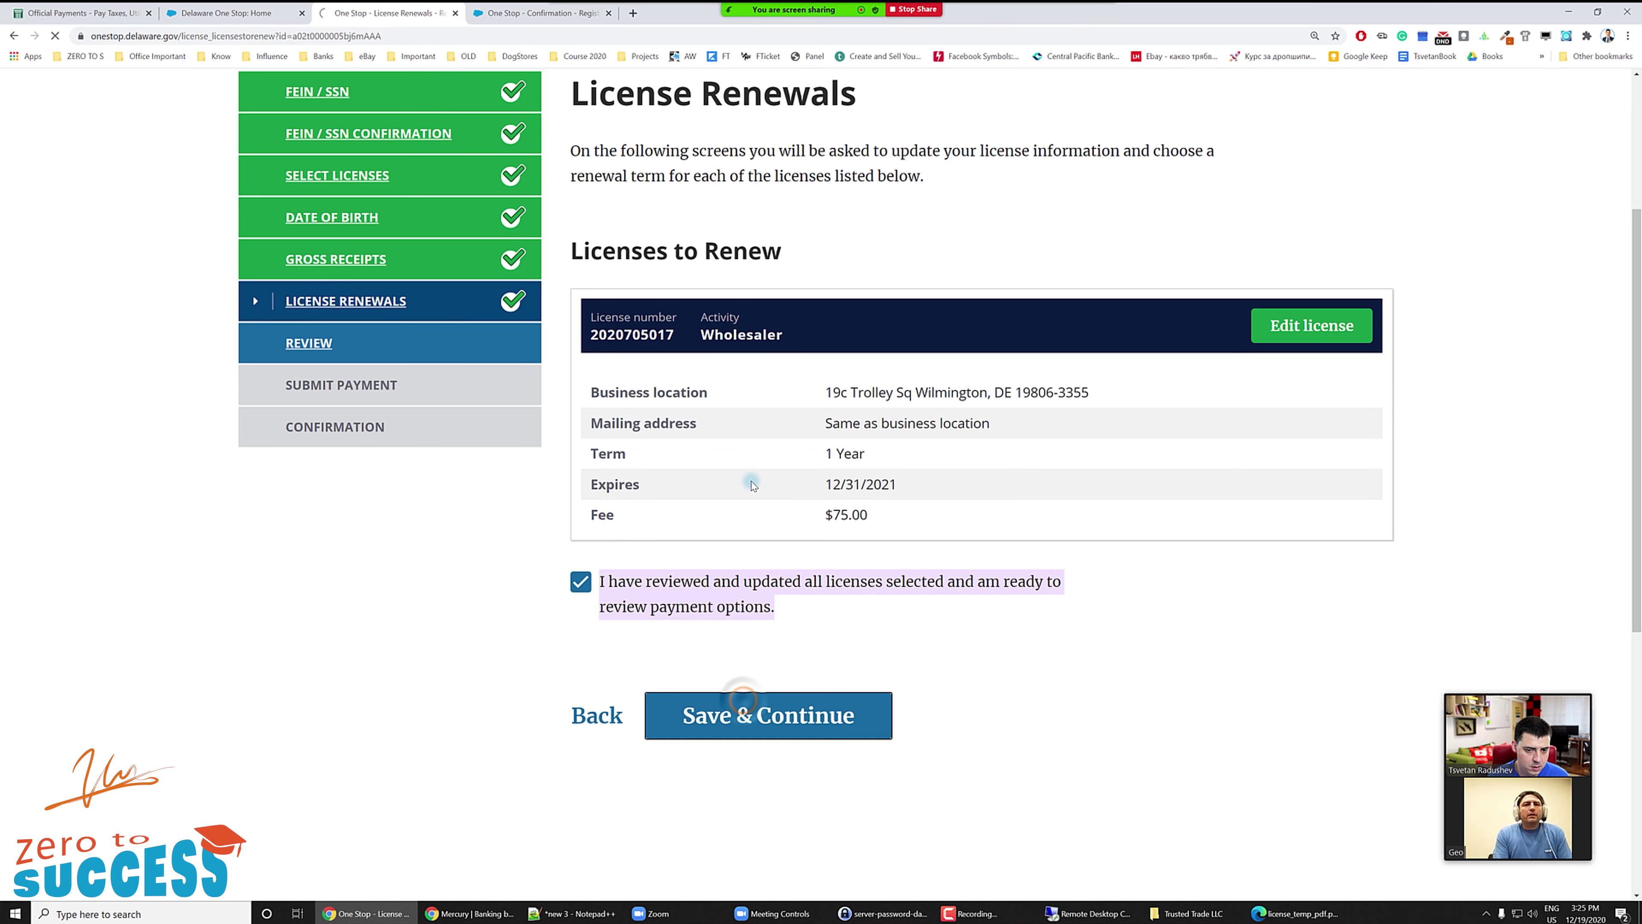
click(745, 705)
- Check the Wholesaler license's renewal details and total on the review page and continue to payment
scroll(755, 480, down, 6)
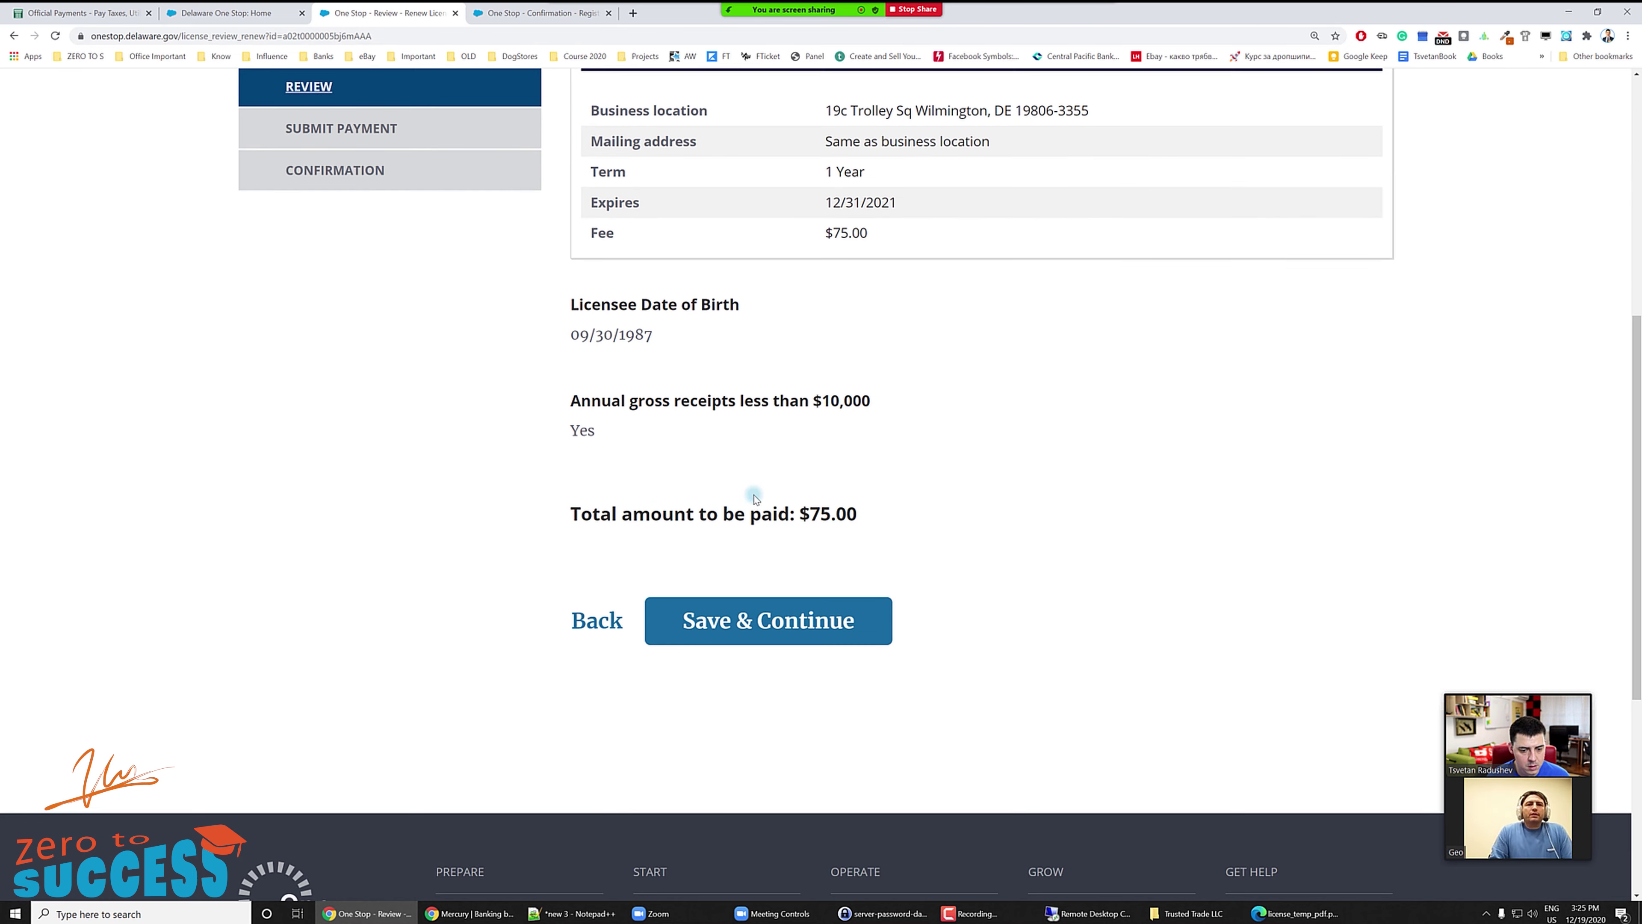
scroll(750, 618, up, 6)
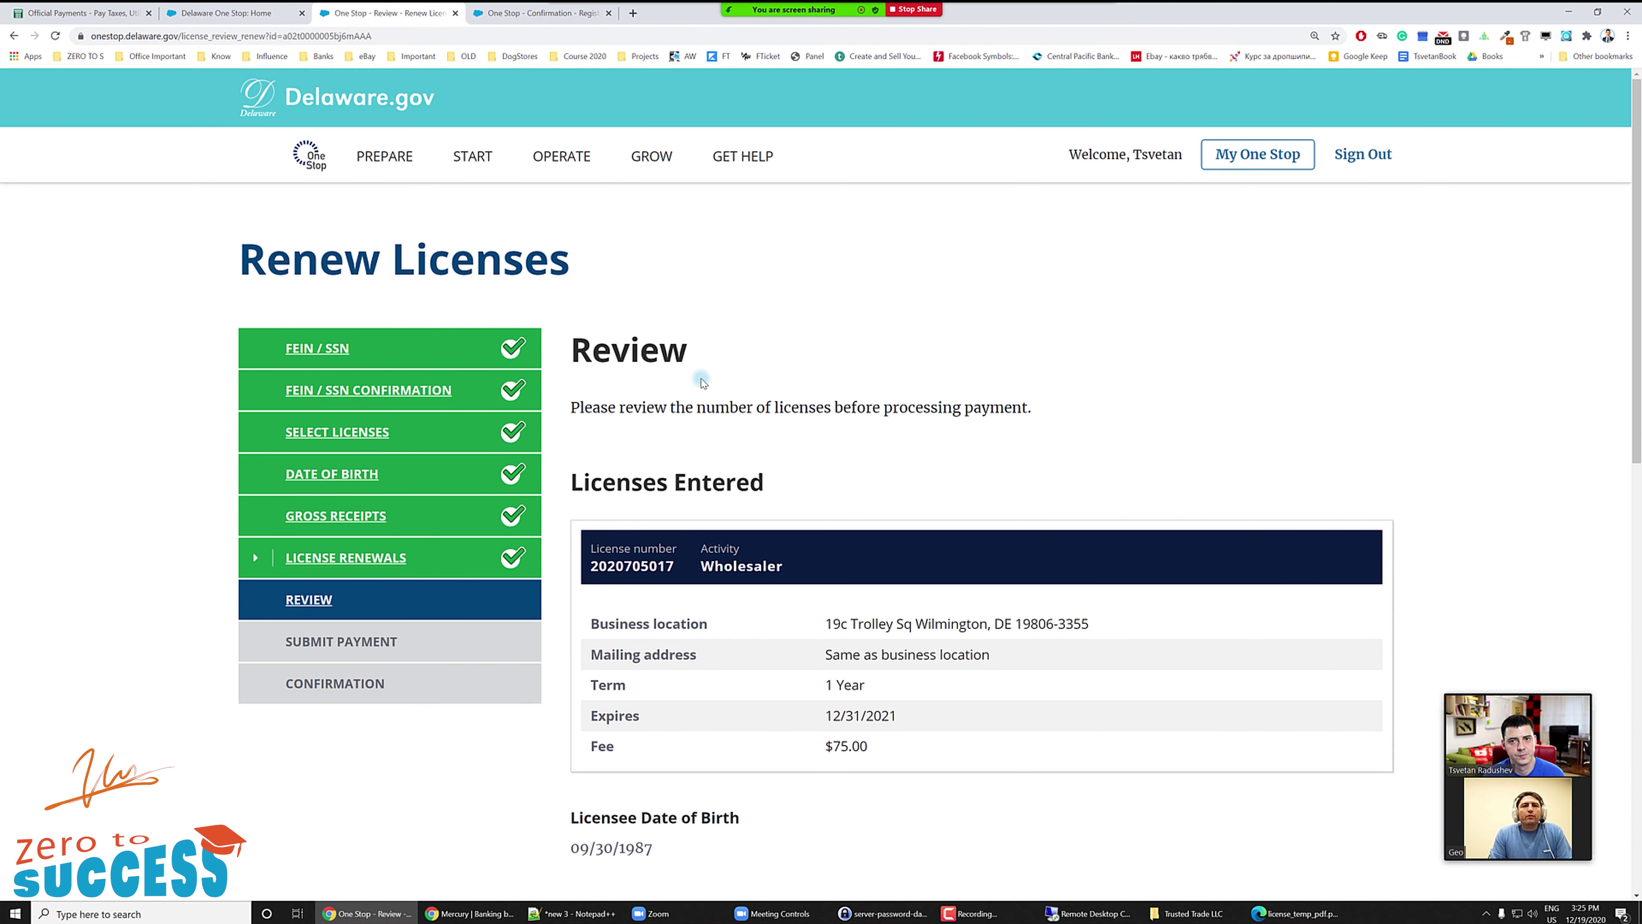
scroll(730, 492, down, 3)
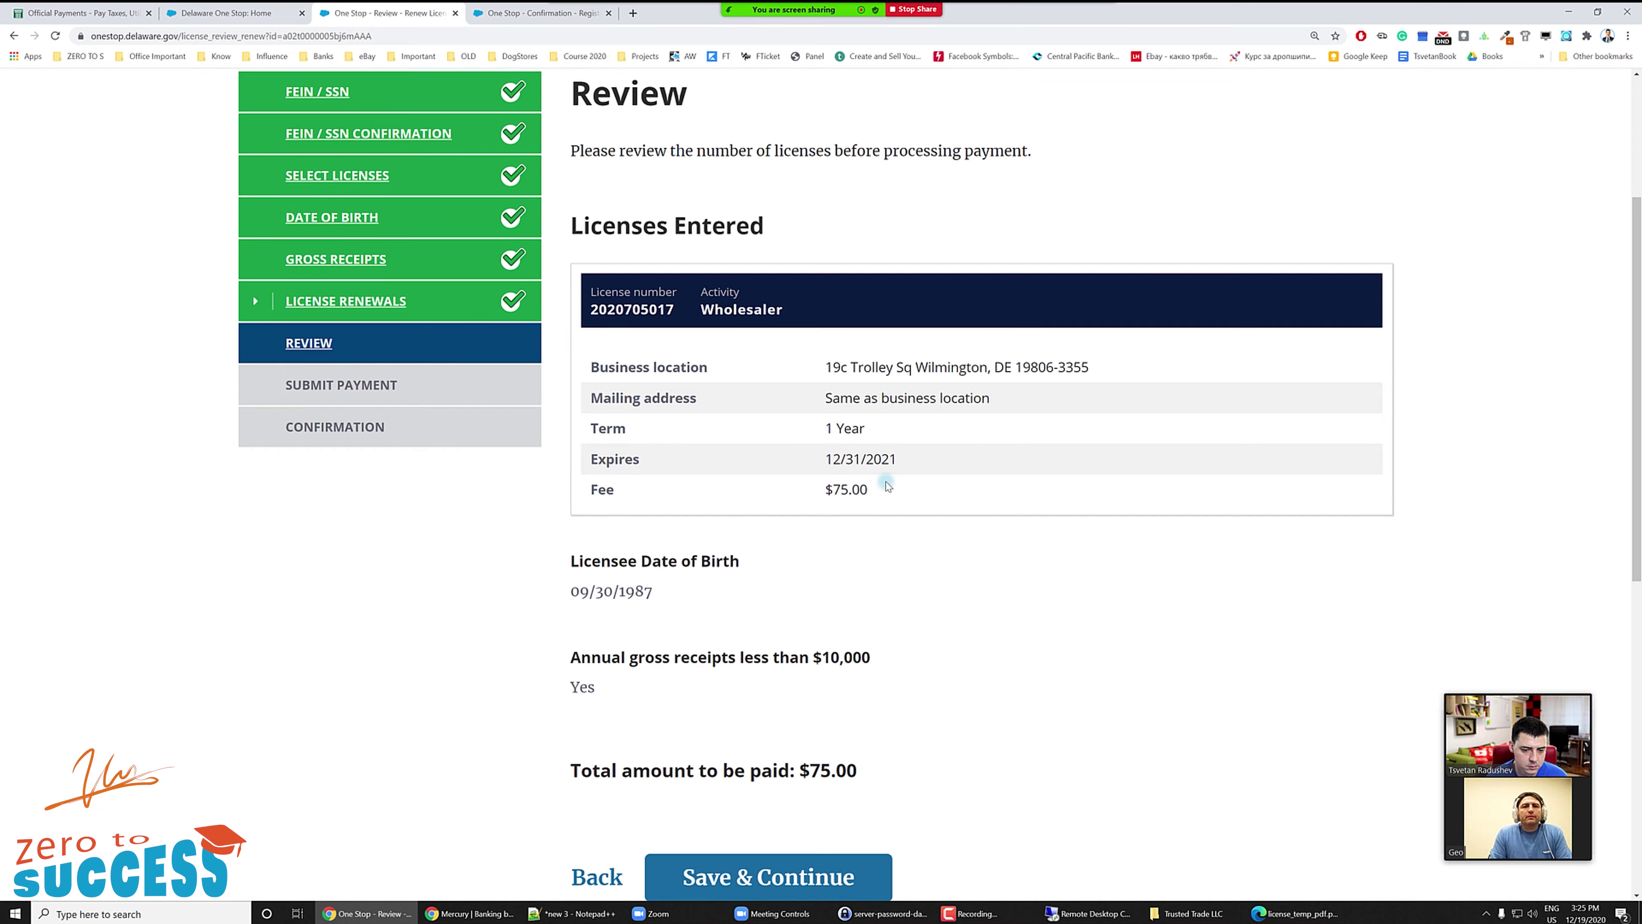
scroll(872, 453, down, 2)
click(763, 734)
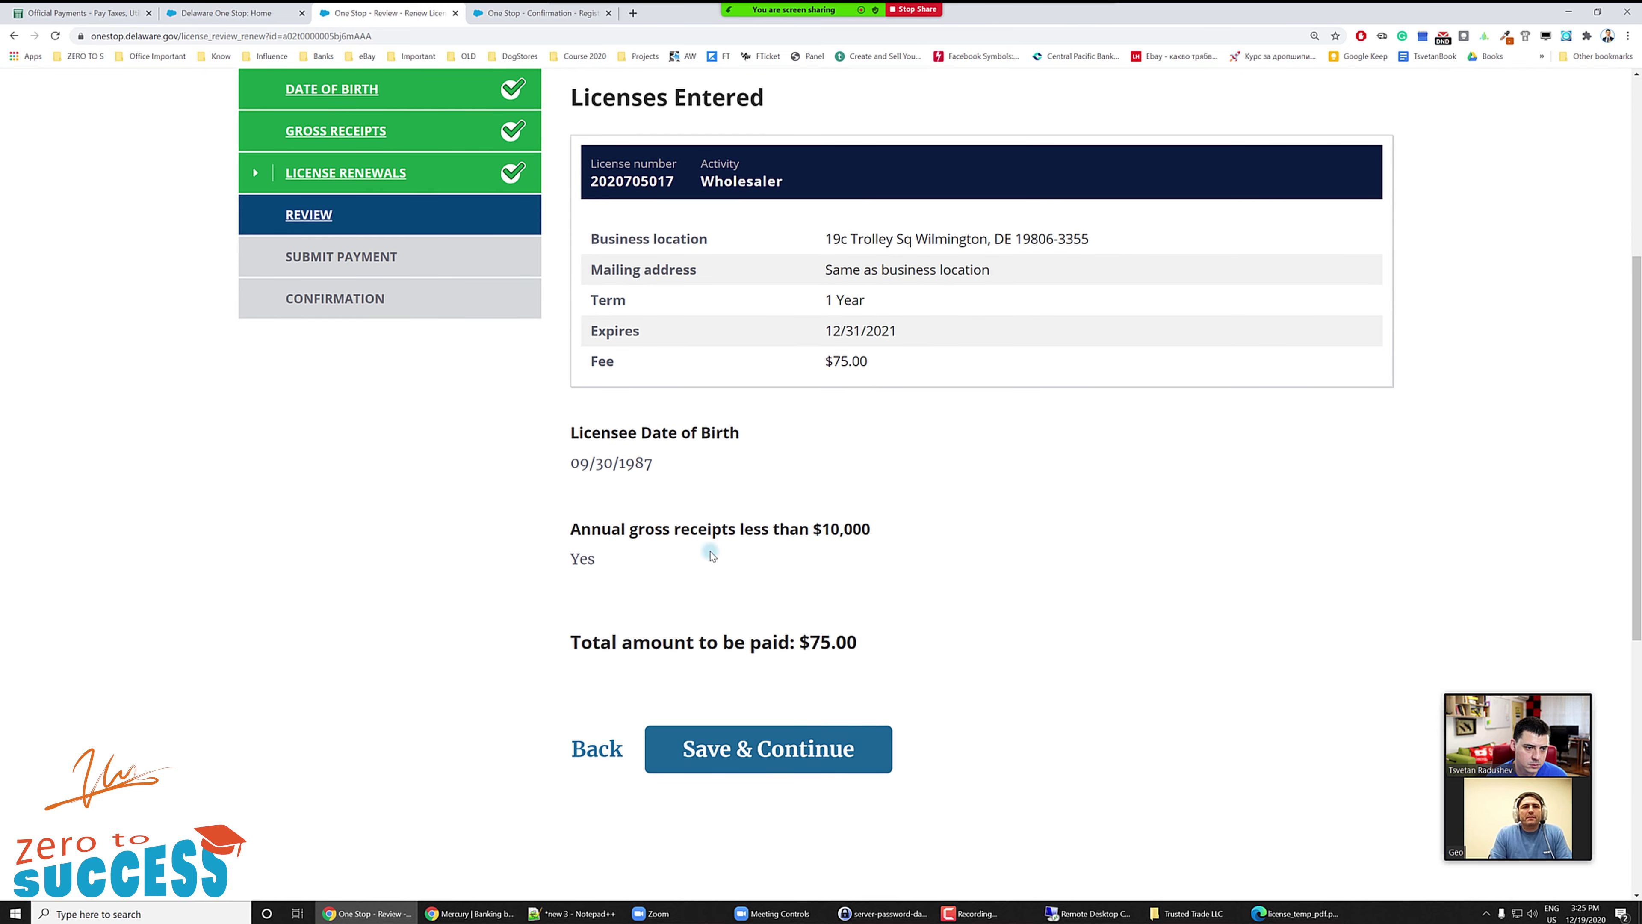
scroll(712, 518, down, 3)
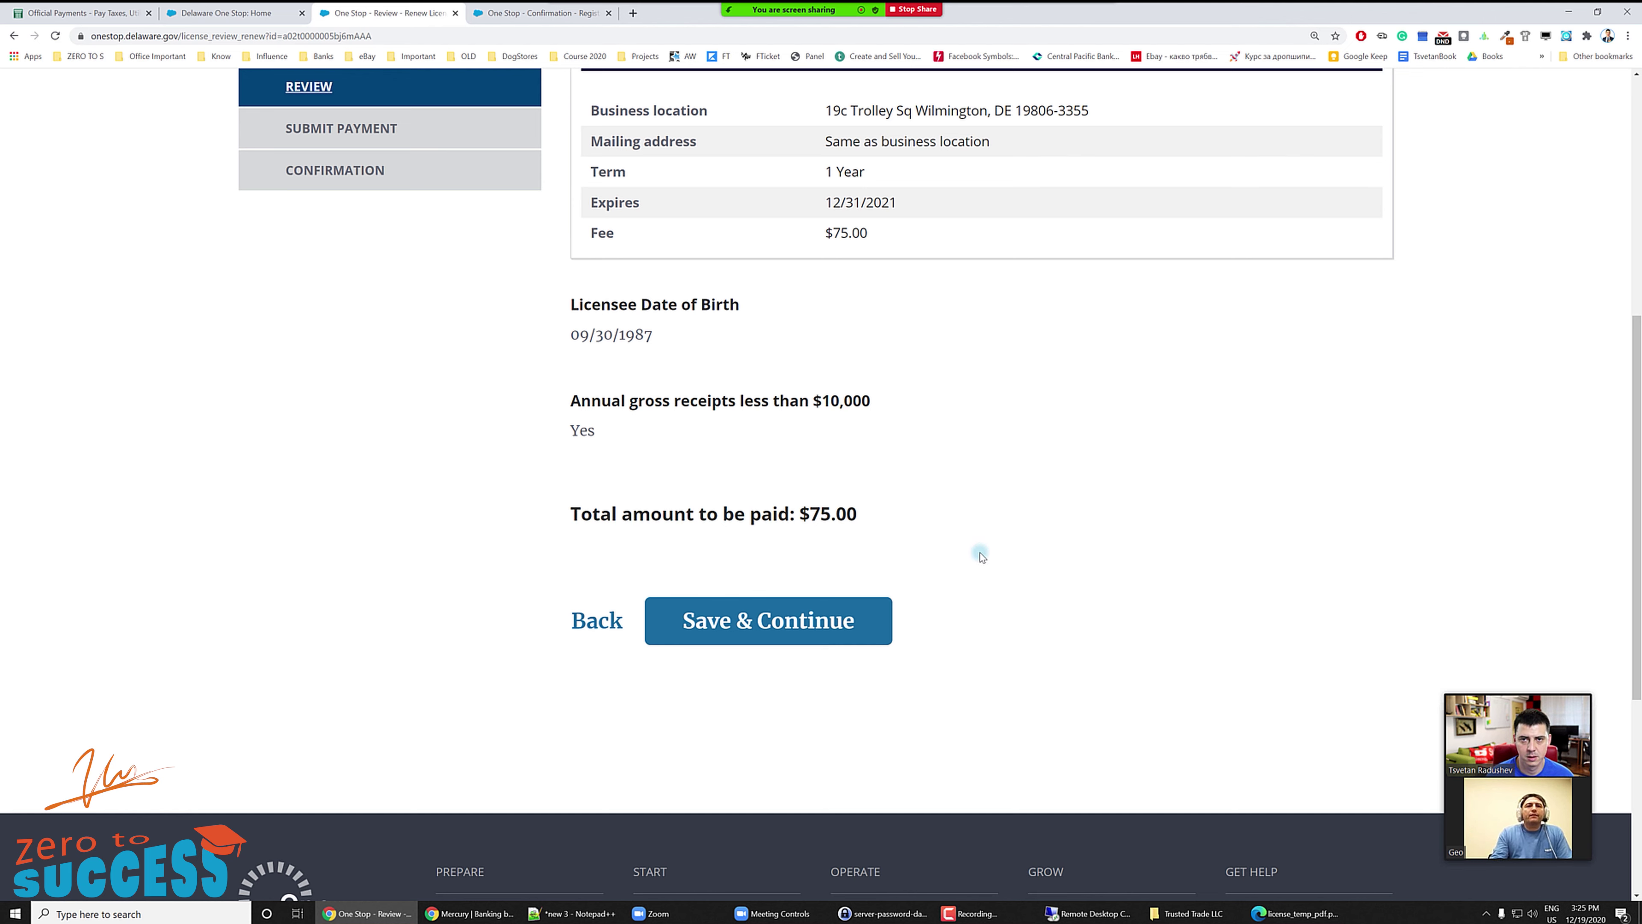
click(834, 623)
- Read the accepted payment options for the renewal and proceed to the payment processor
scroll(878, 420, down, 9)
scroll(875, 421, up, 5)
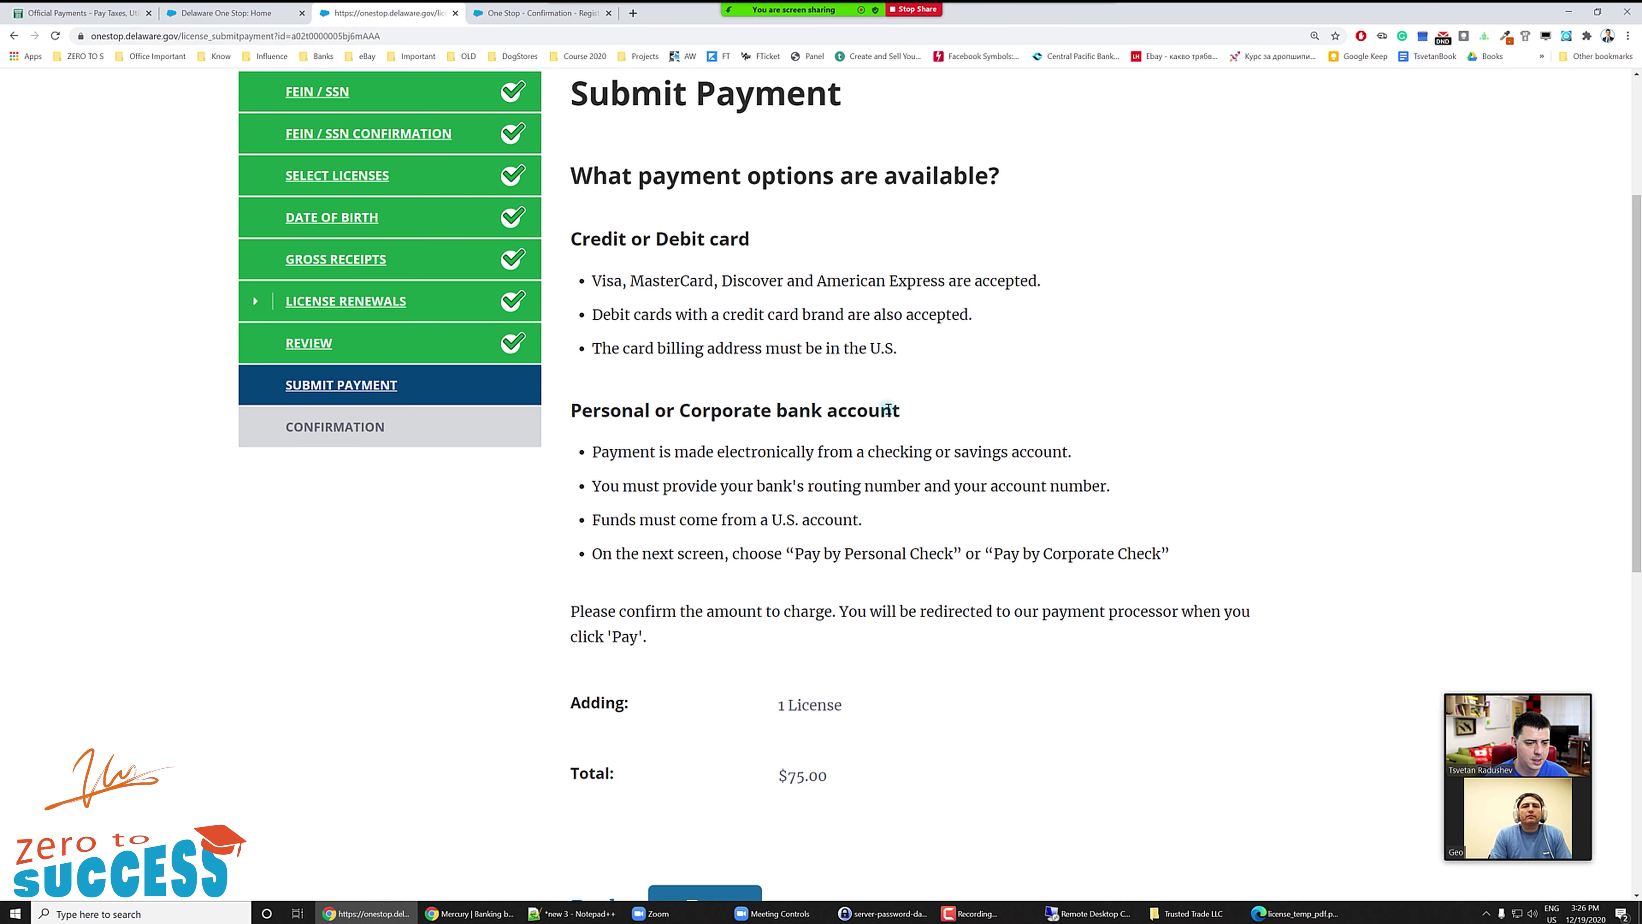
scroll(1035, 511, down, 3)
click(737, 715)
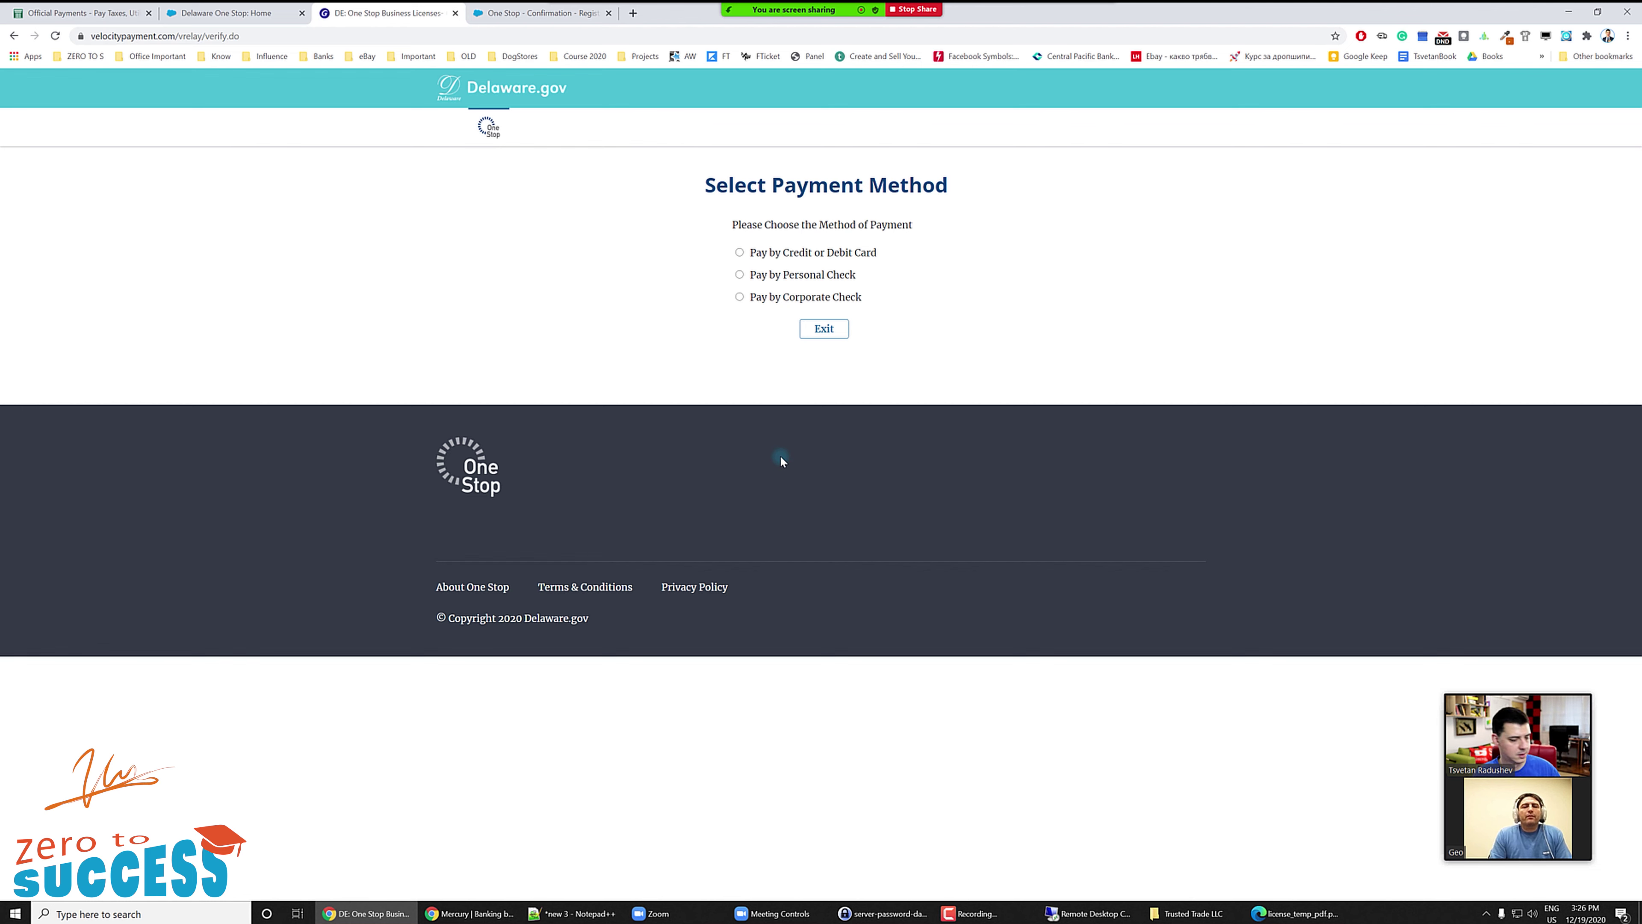
- Choose to pay by credit or debit card and open the card payment form
click(791, 252)
click(792, 253)
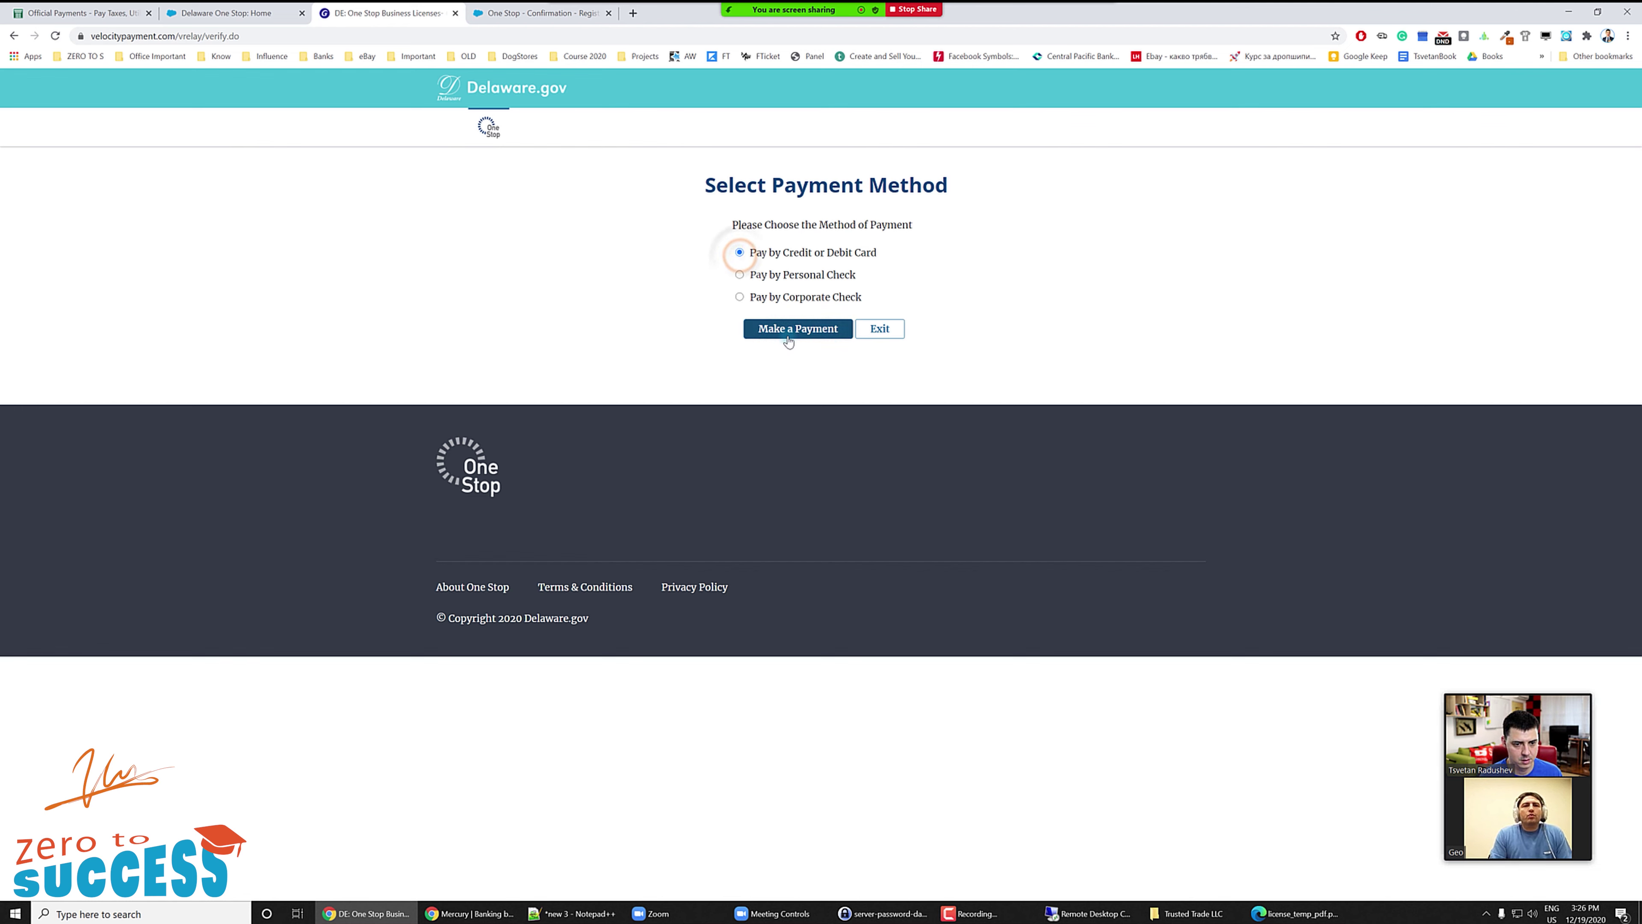
click(788, 330)
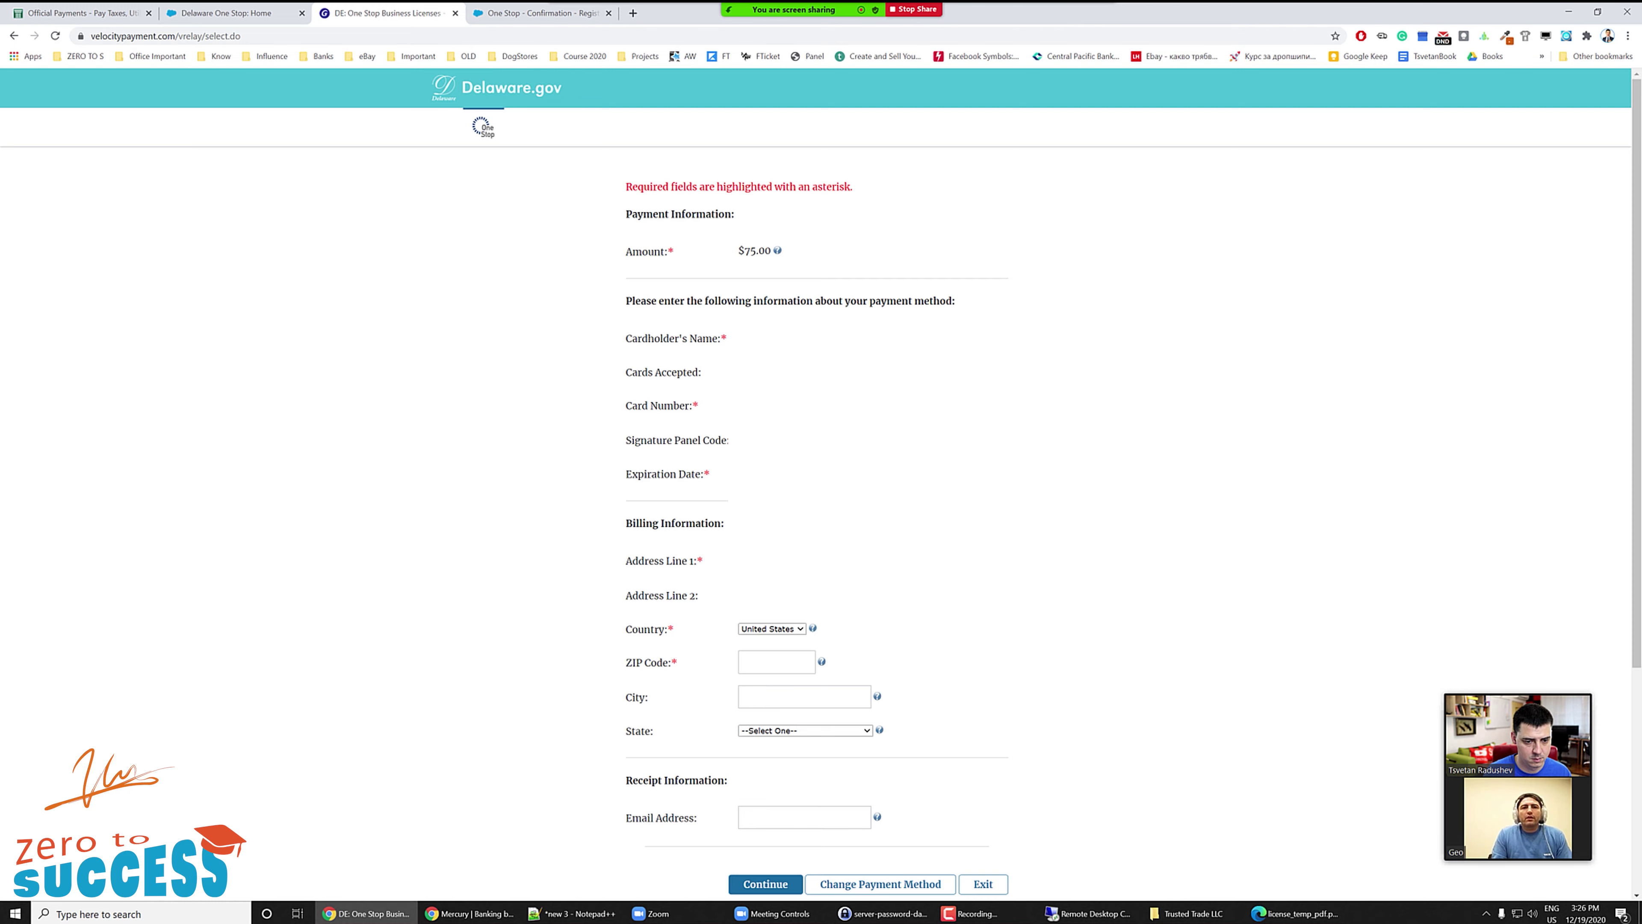
- Fill in the cardholder's name, card number, card details and billing address, consulting the password database for the data
scroll(821, 479, down, 1)
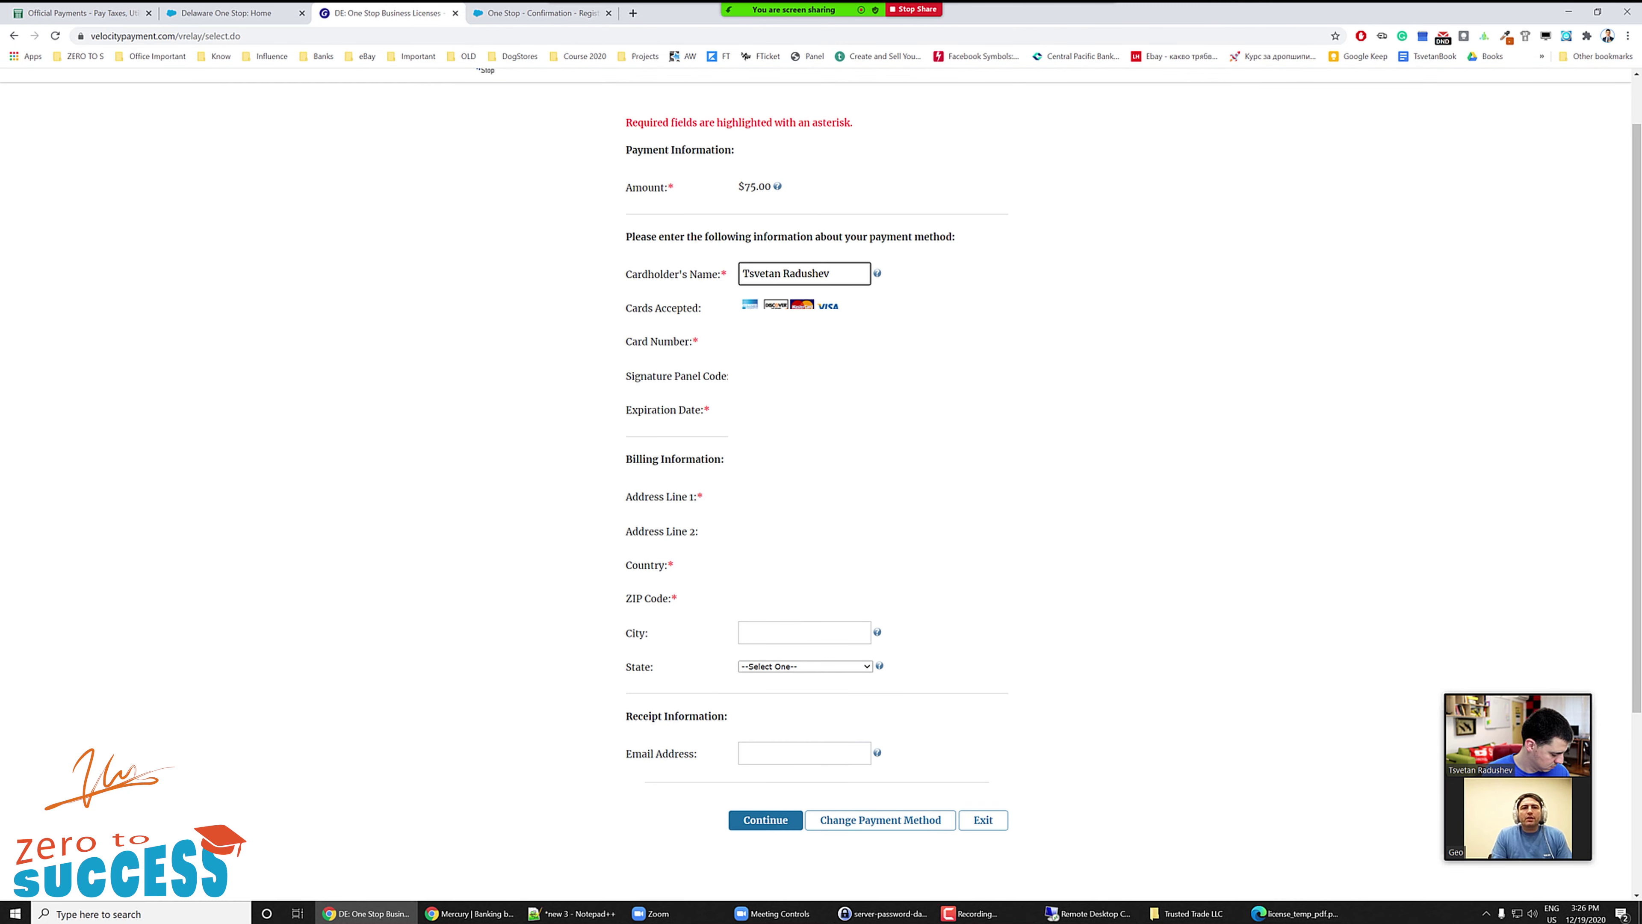
key(alt+Tab)
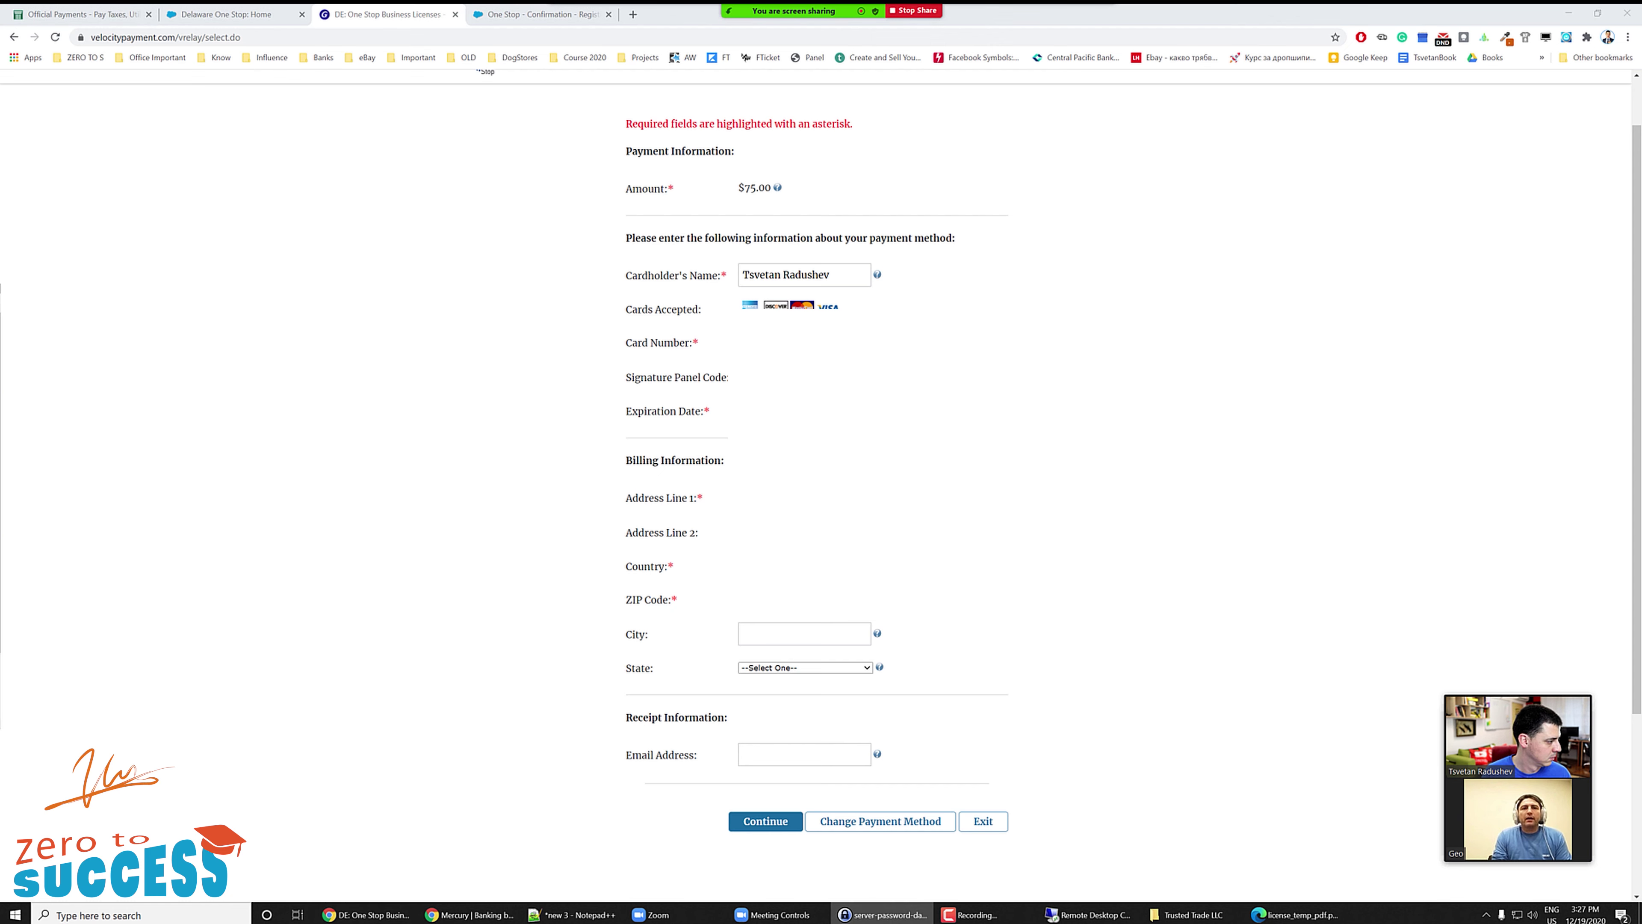
key(alt+Tab)
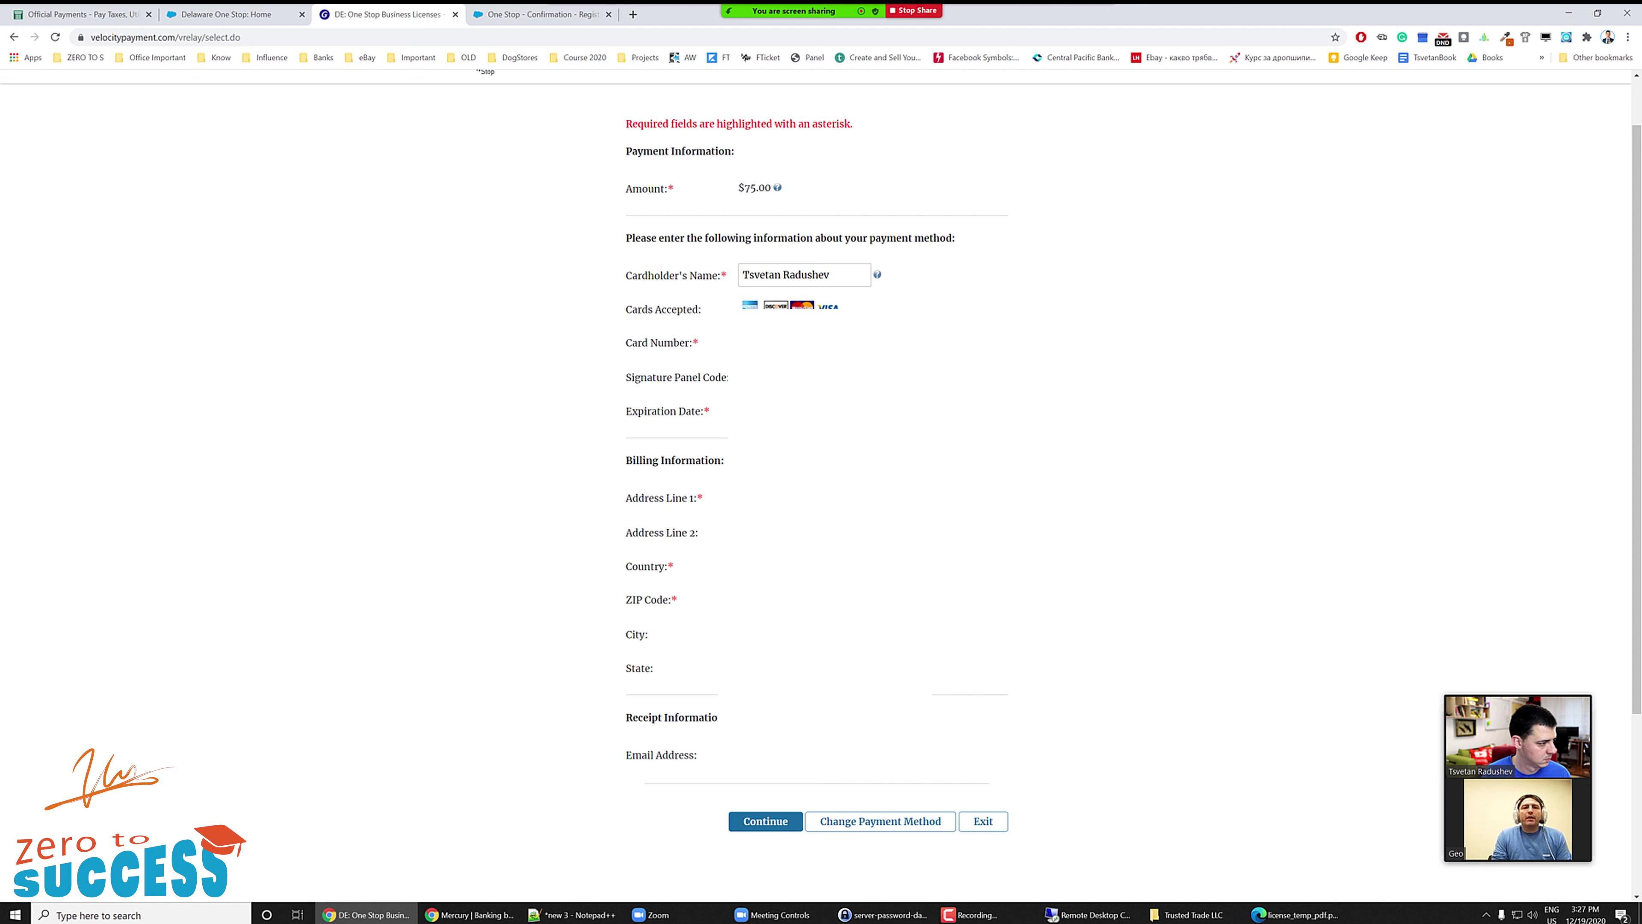
key(alt+Tab)
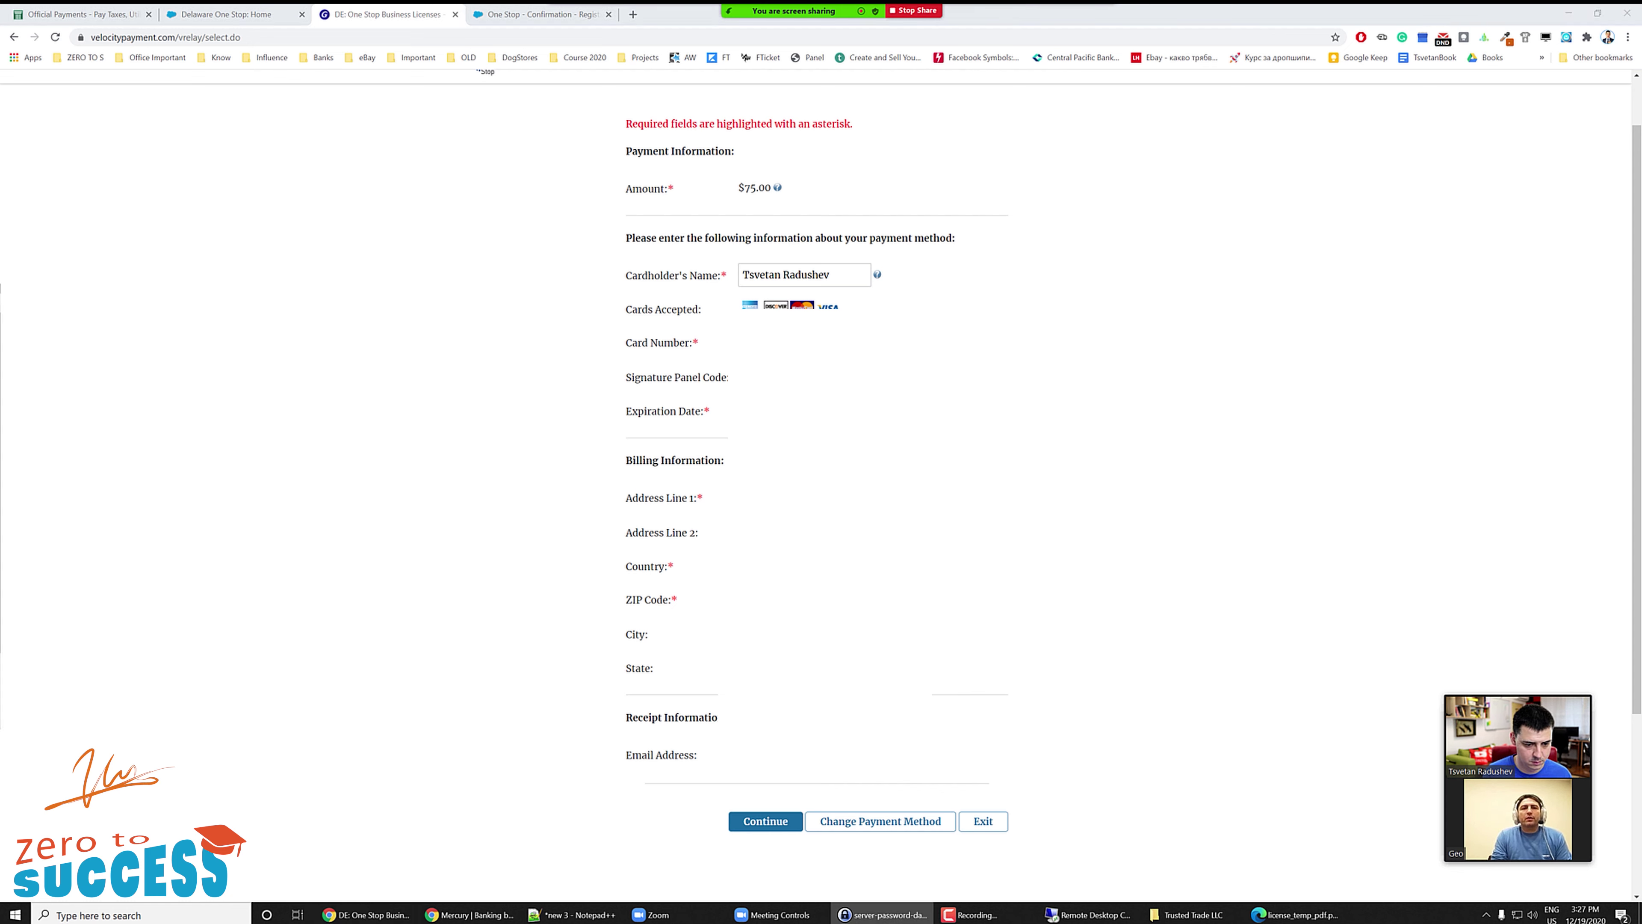
key(alt+Tab)
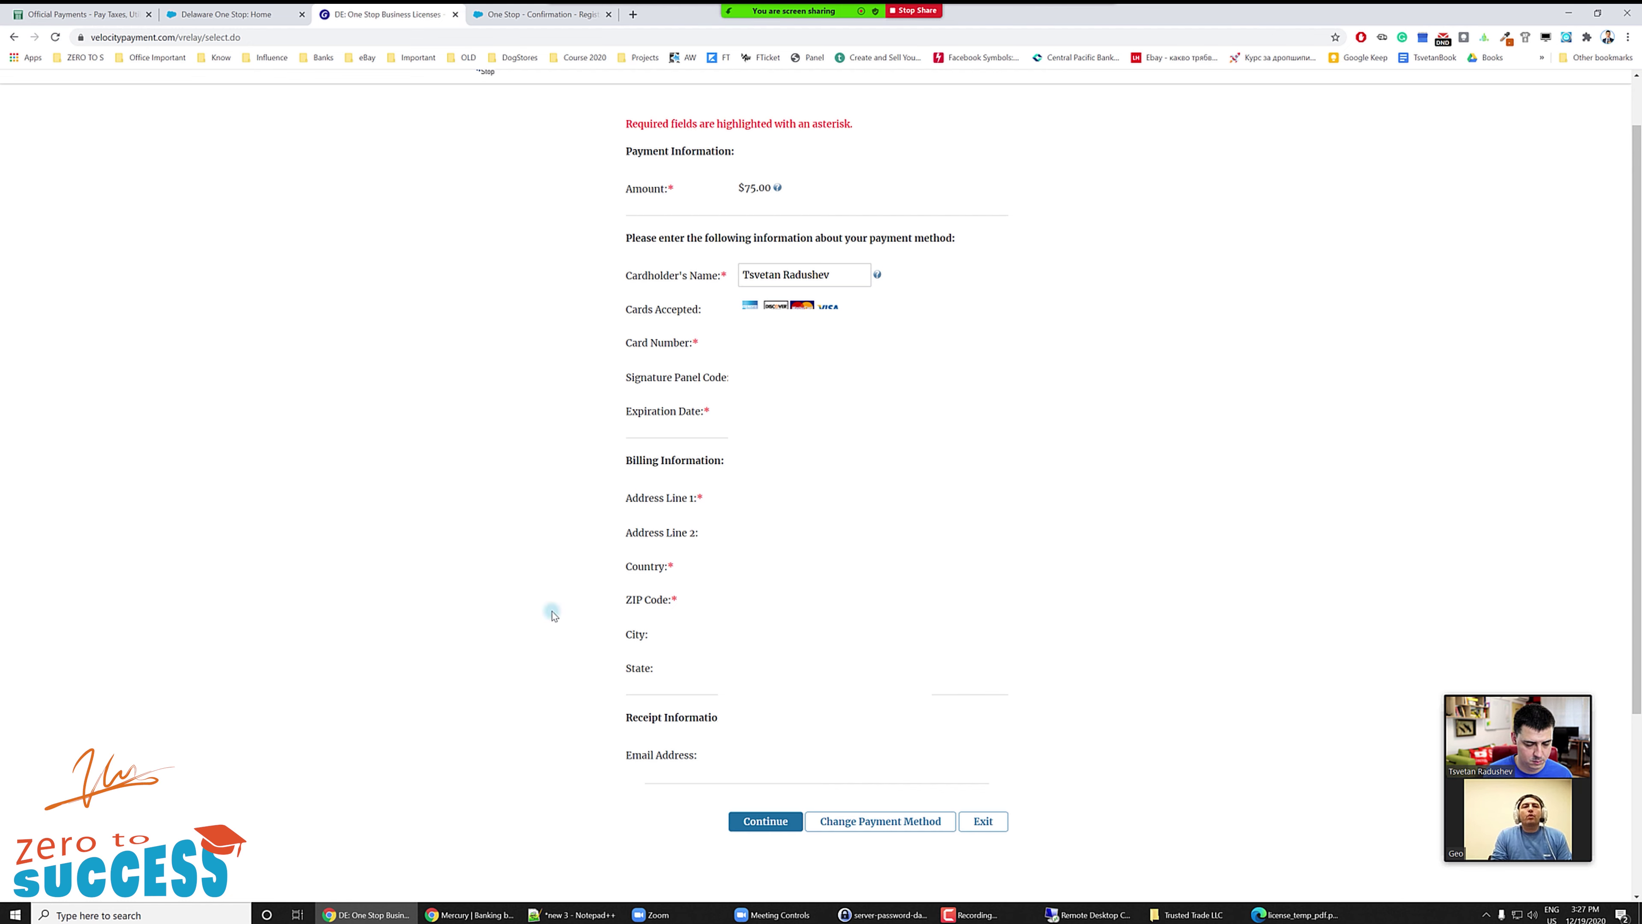
- Enter the e-mail address for the receipt and submit the license renewal payment
scroll(788, 611, down, 3)
click(792, 561)
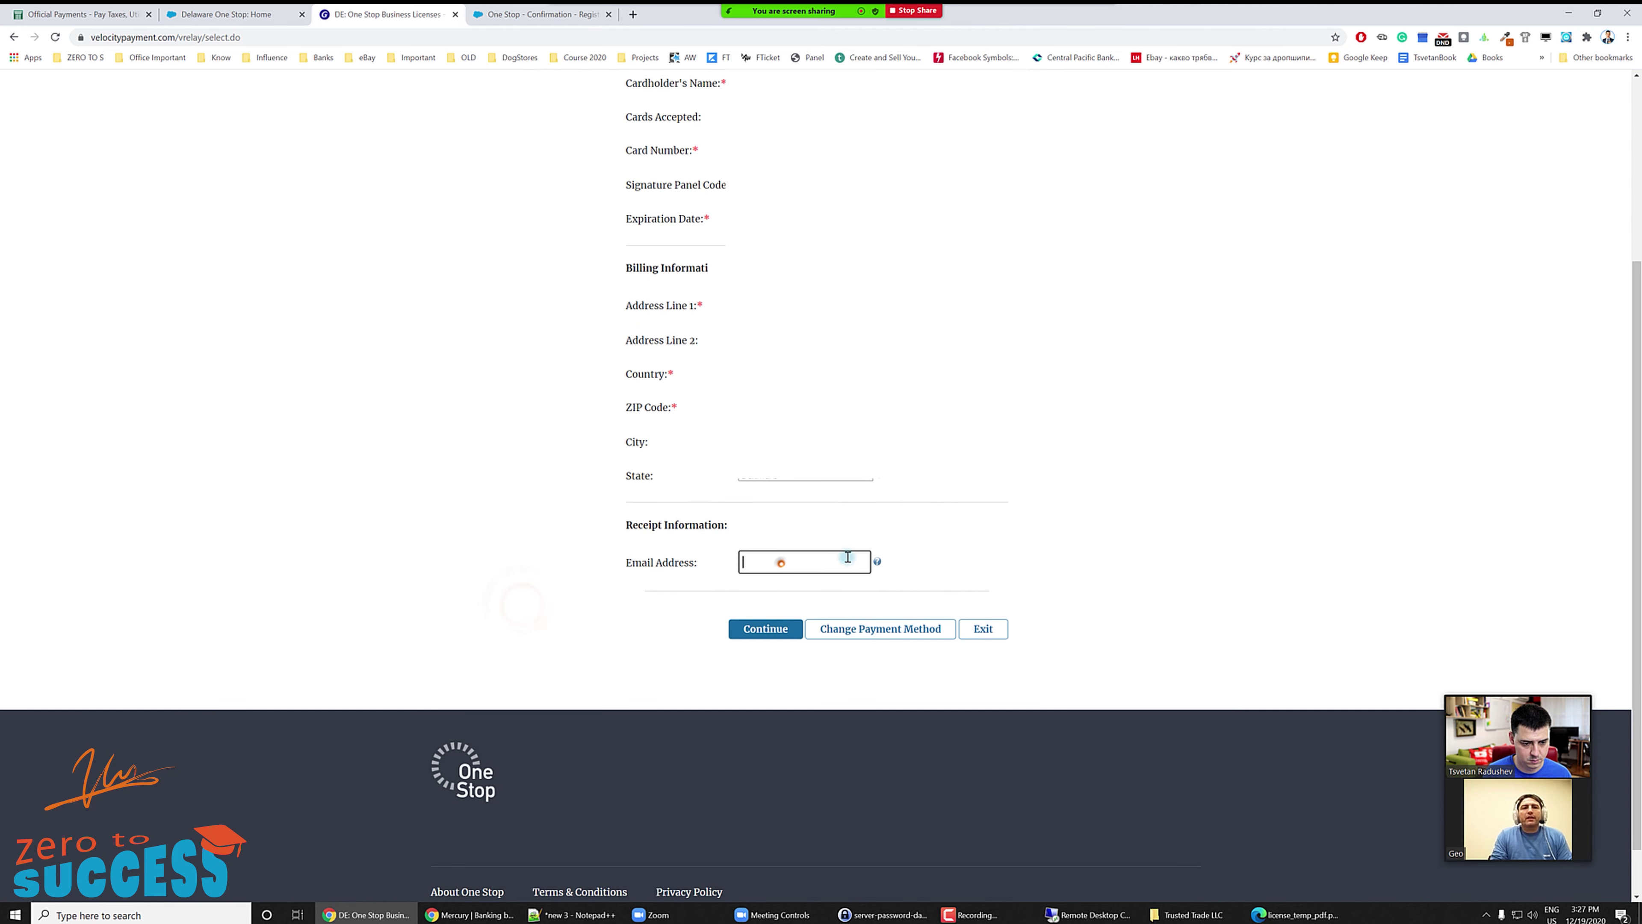
key(alt+Tab)
key(alt+Tab)
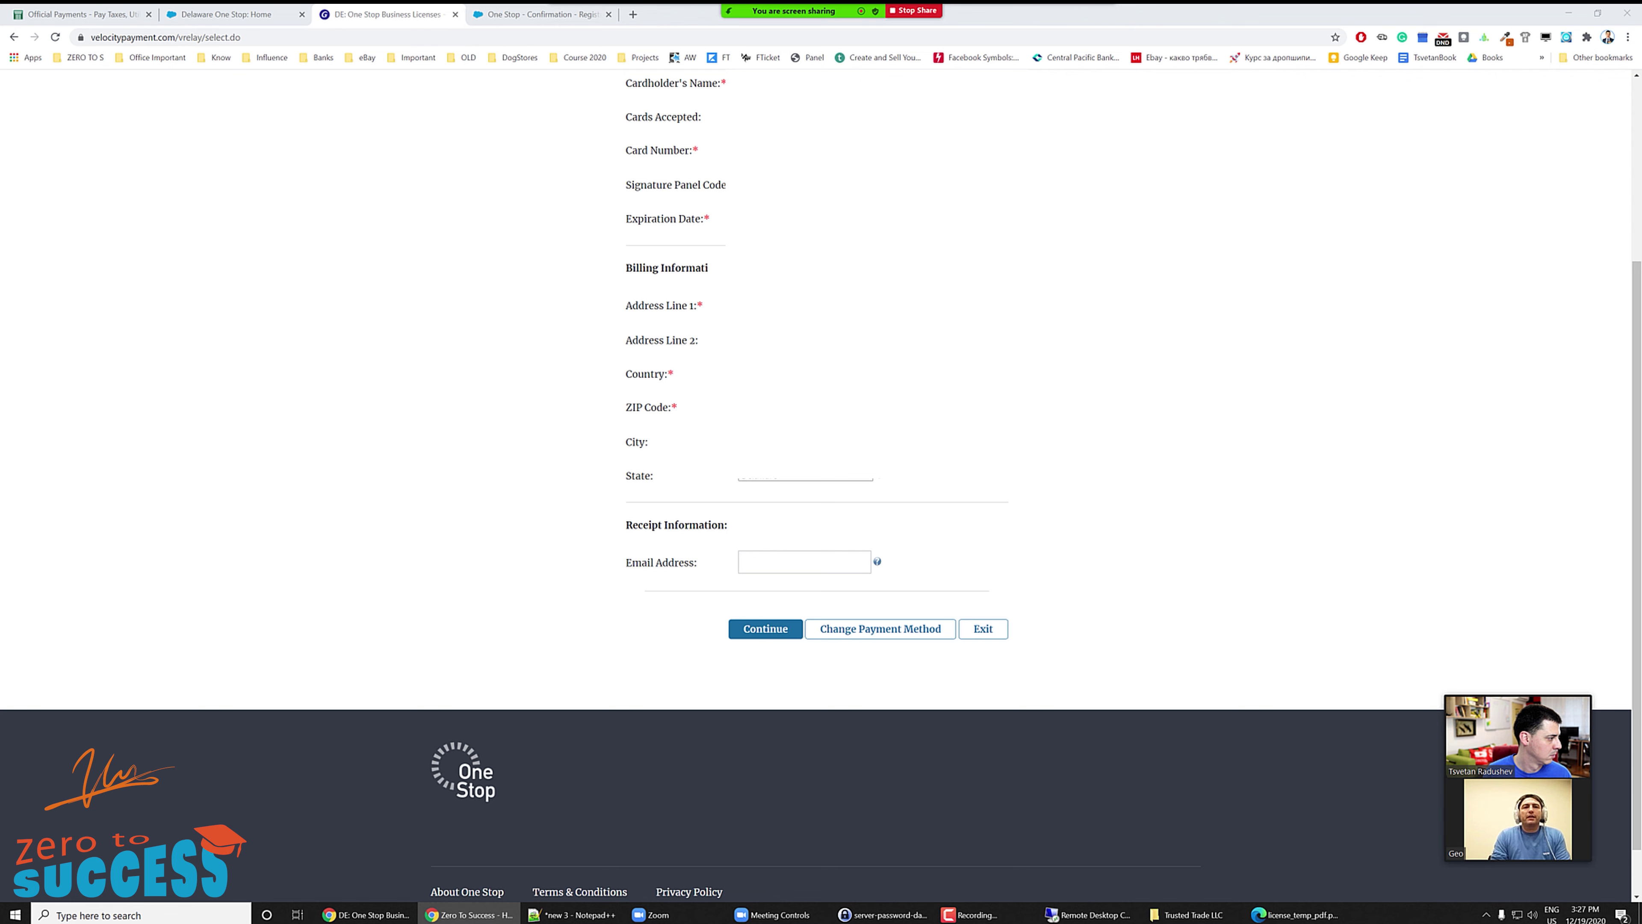
click(807, 550)
key(ctrl+v)
click(453, 479)
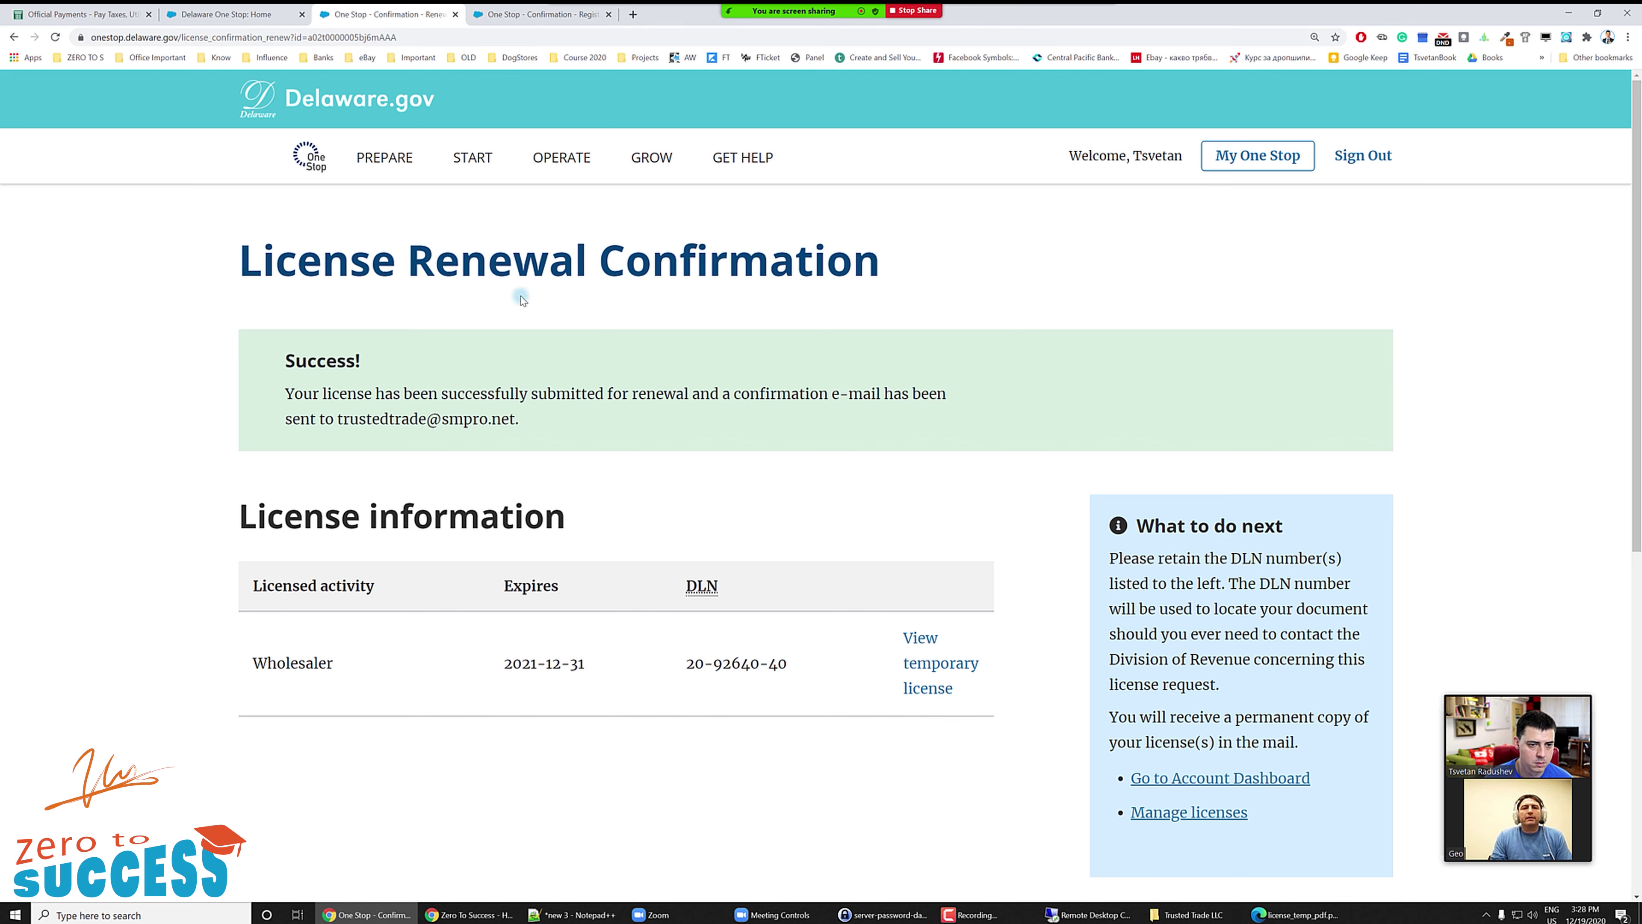
- Leave the license renewal confirmation and close all One Stop pages, keeping the Official Payments page open
click(1257, 155)
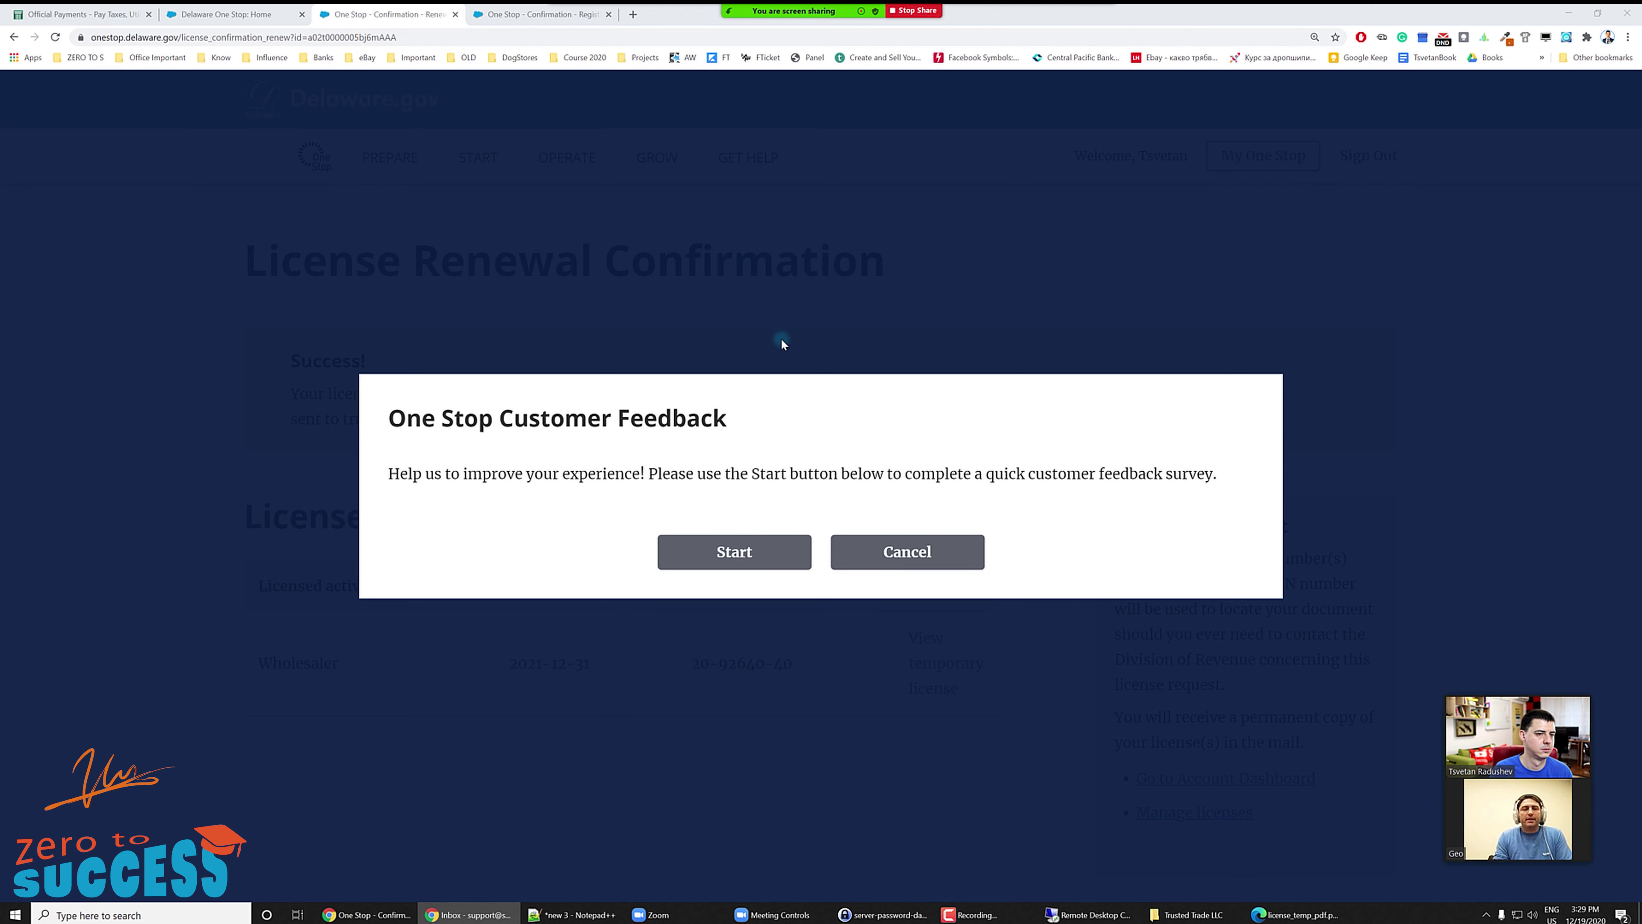
middle_click(420, 14)
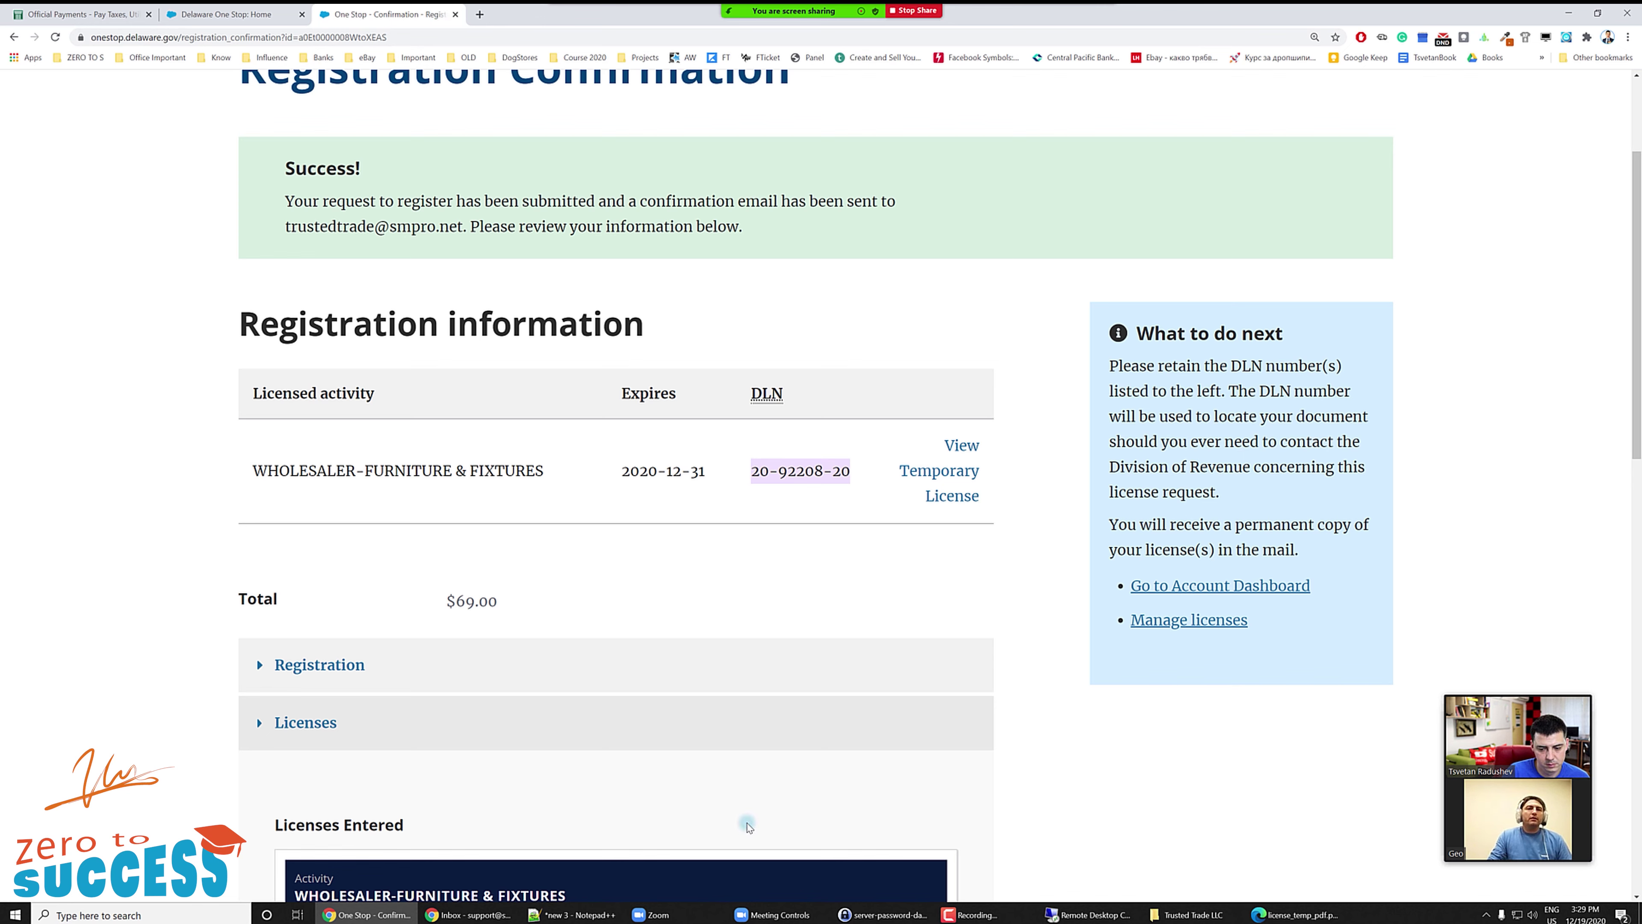
click(982, 914)
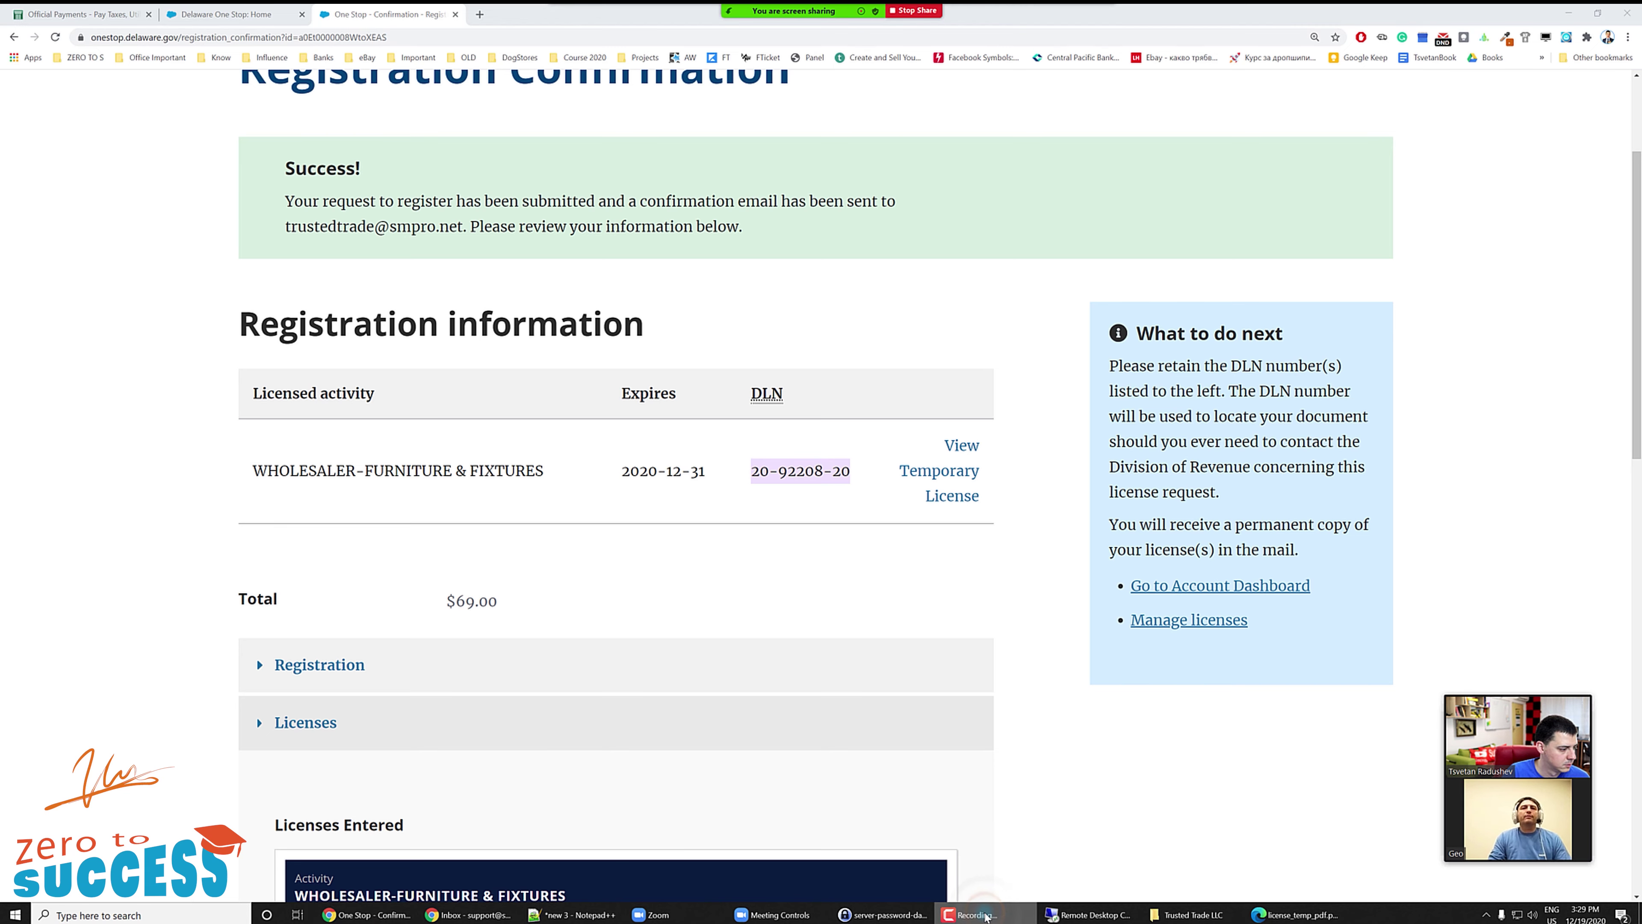
middle_click(385, 10)
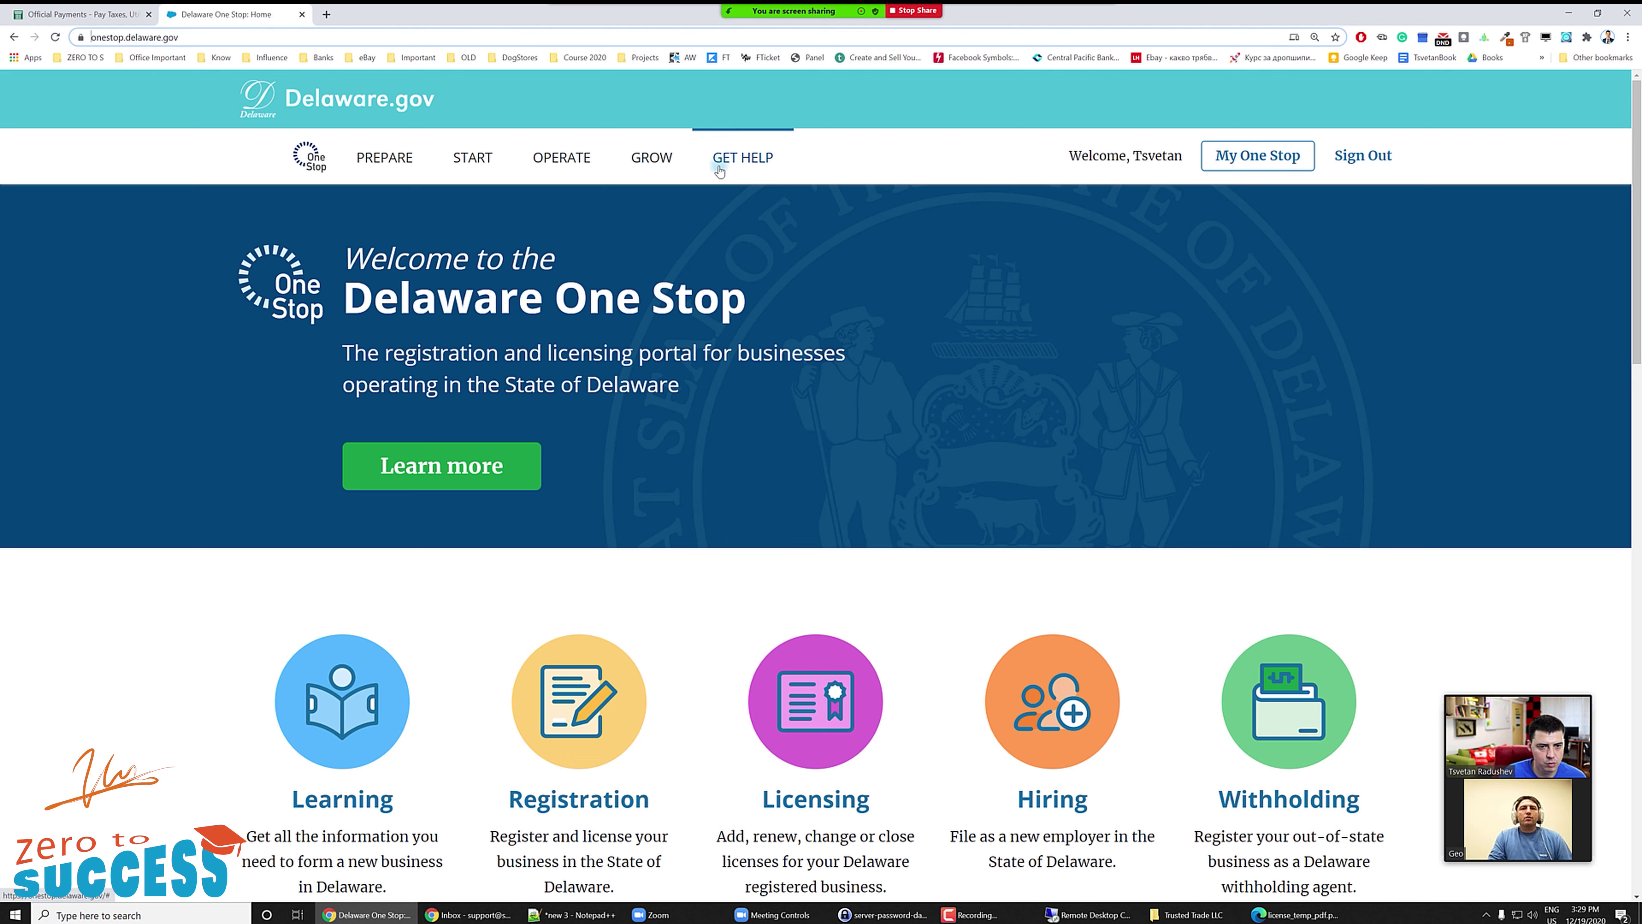
middle_click(281, 12)
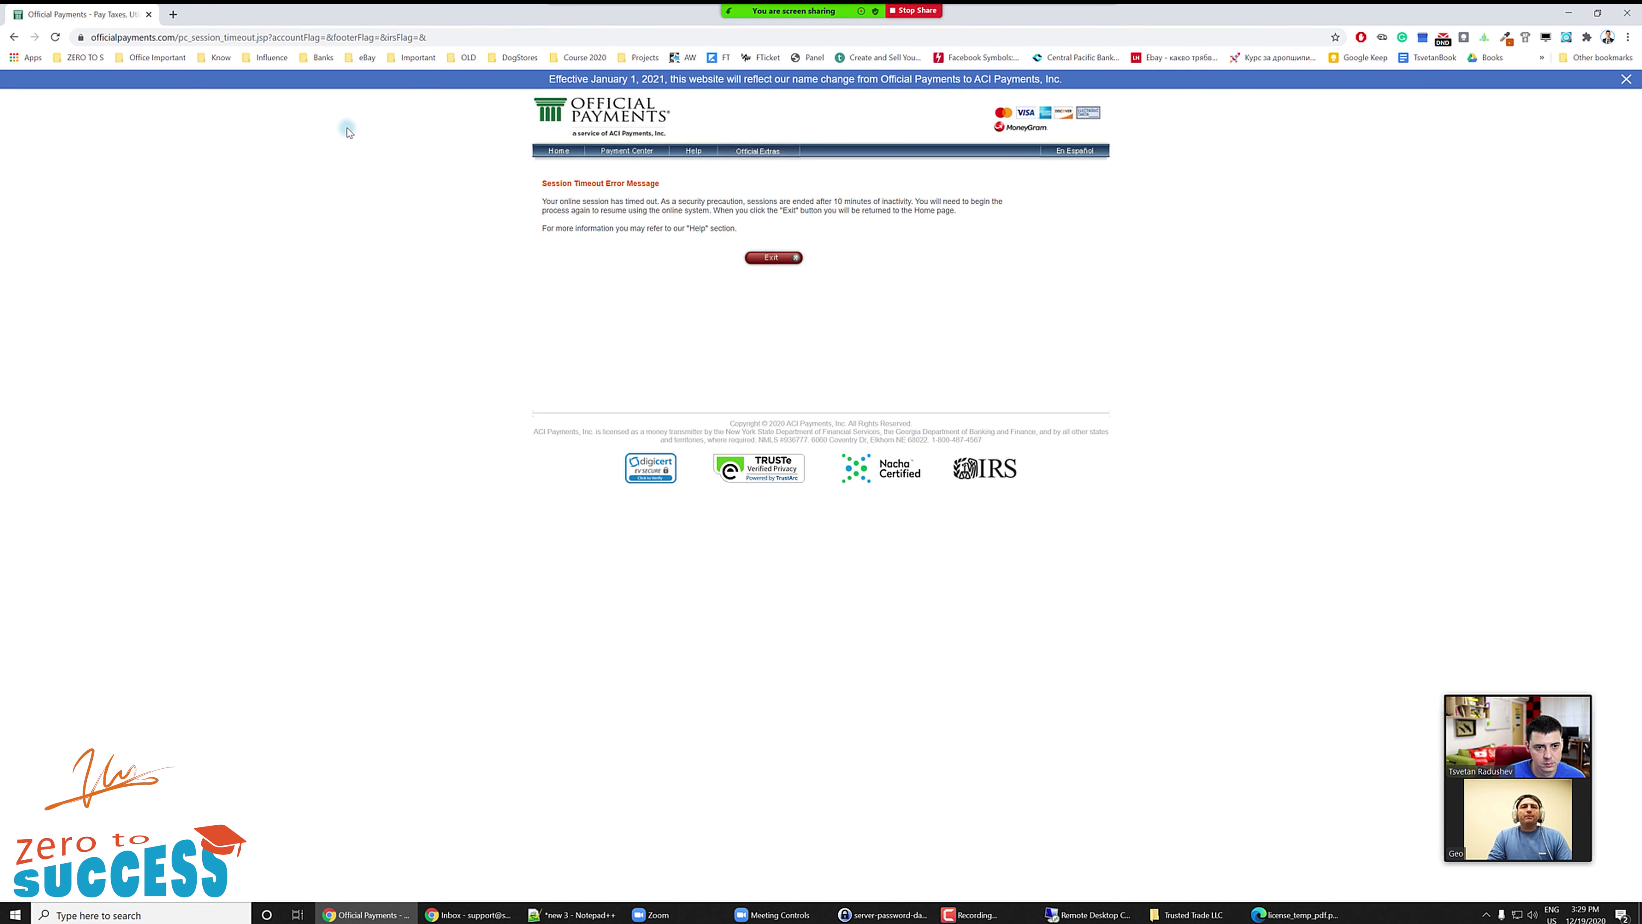
- Dismiss the name-change notice on the Official Payments site and go from the session timeout page to its home page
key(ctrl+plus)
key(ctrl+plus)
key(ctrl+plus)
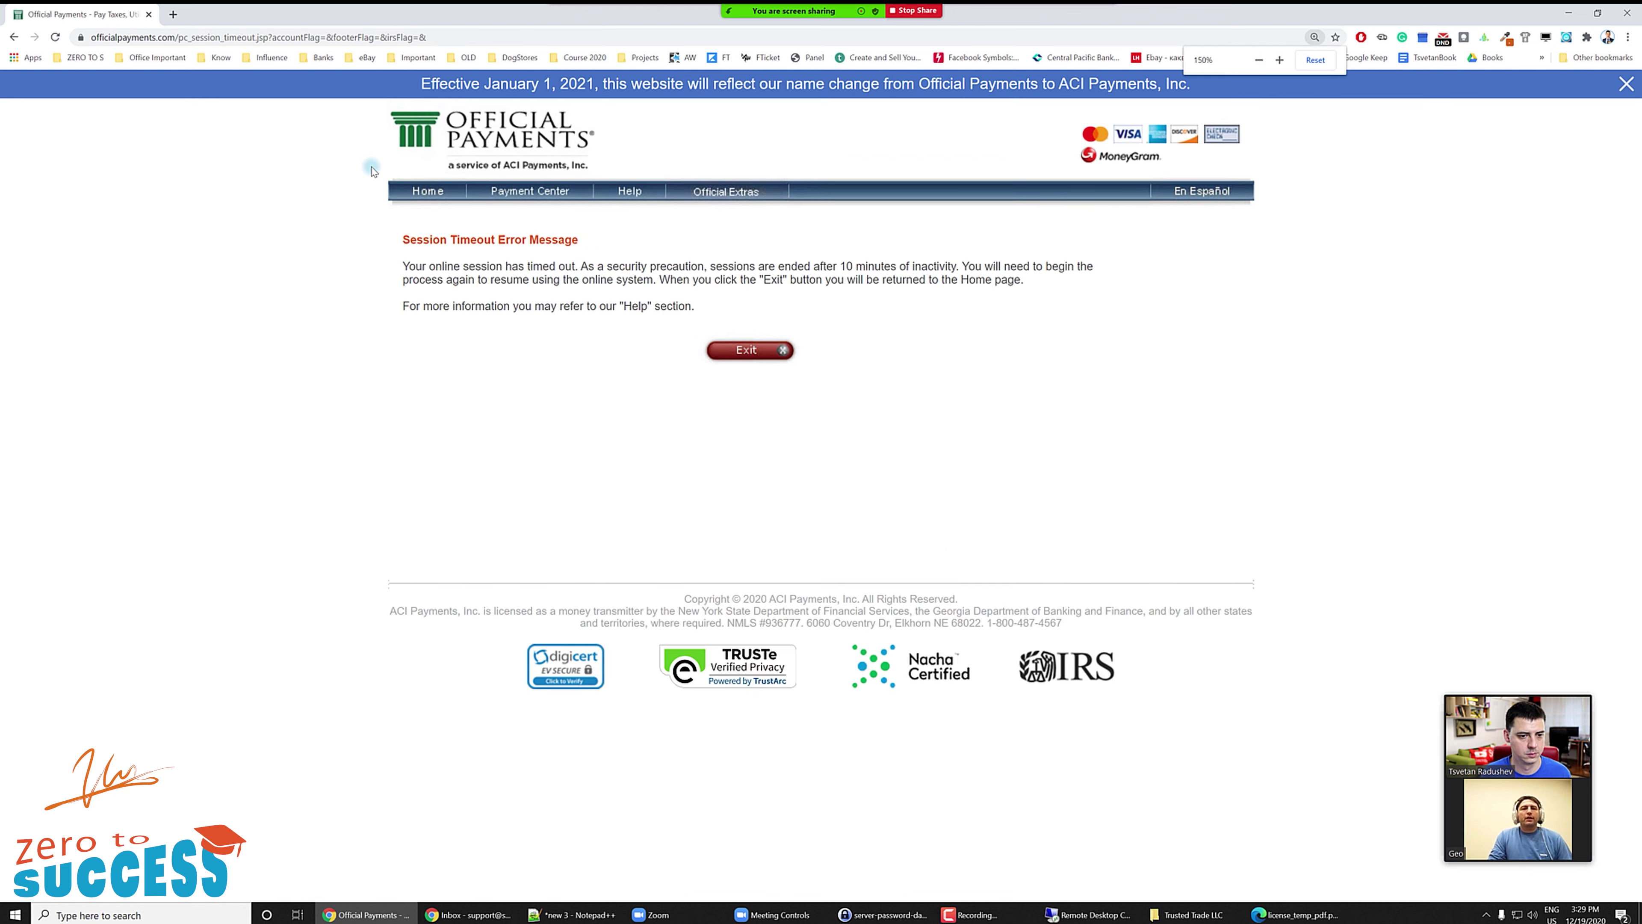
mouse_move(554, 188)
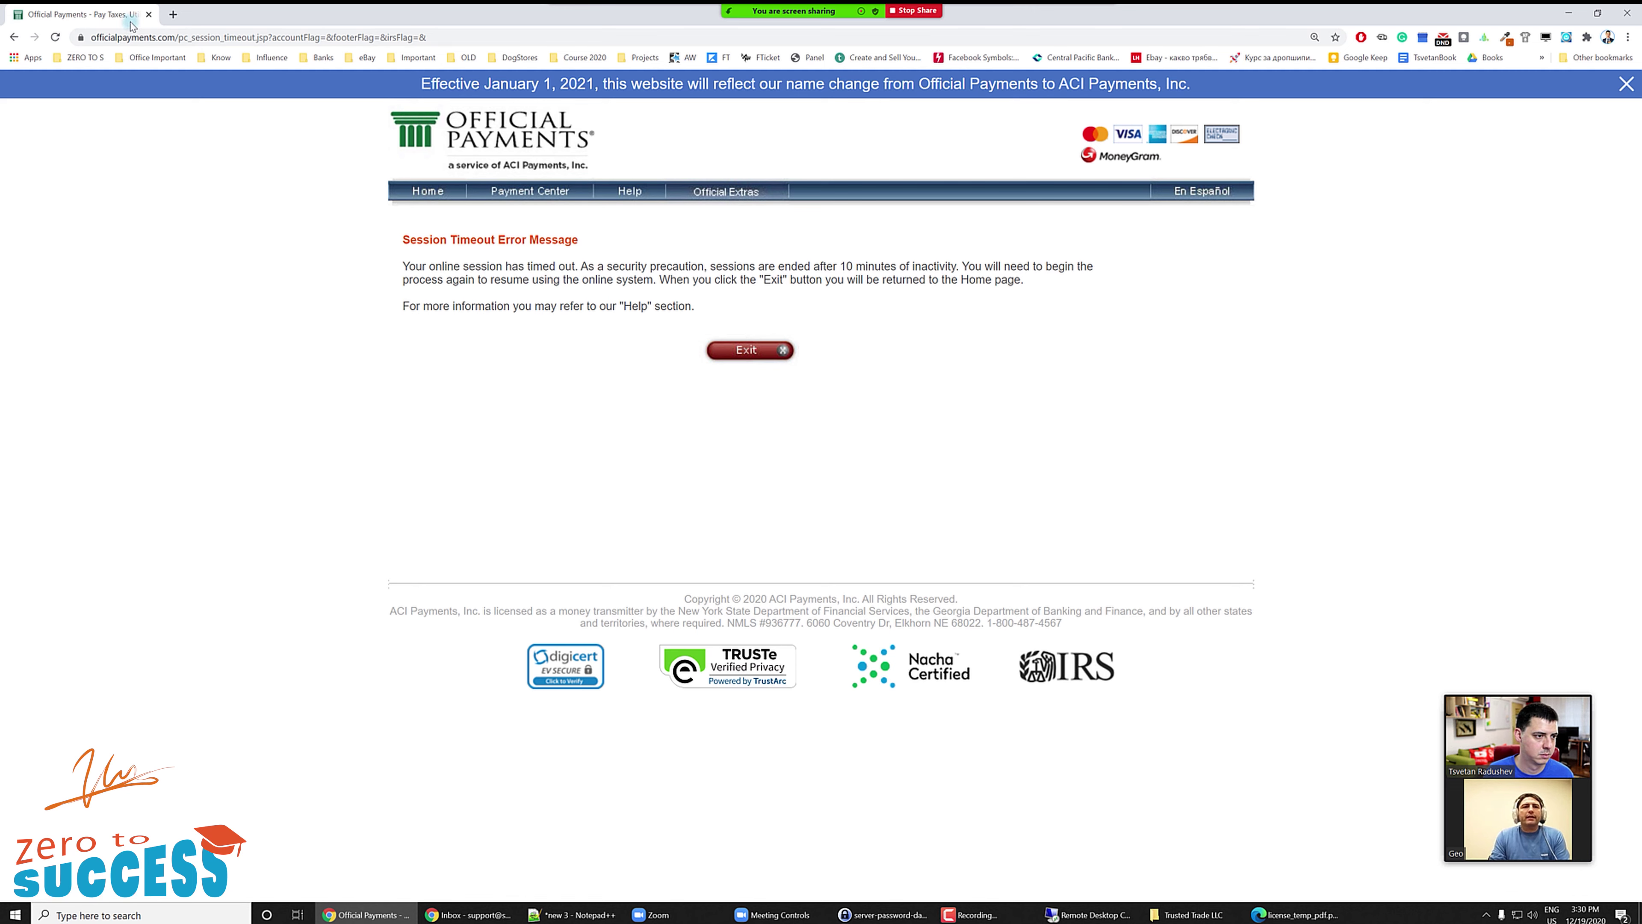
click(310, 271)
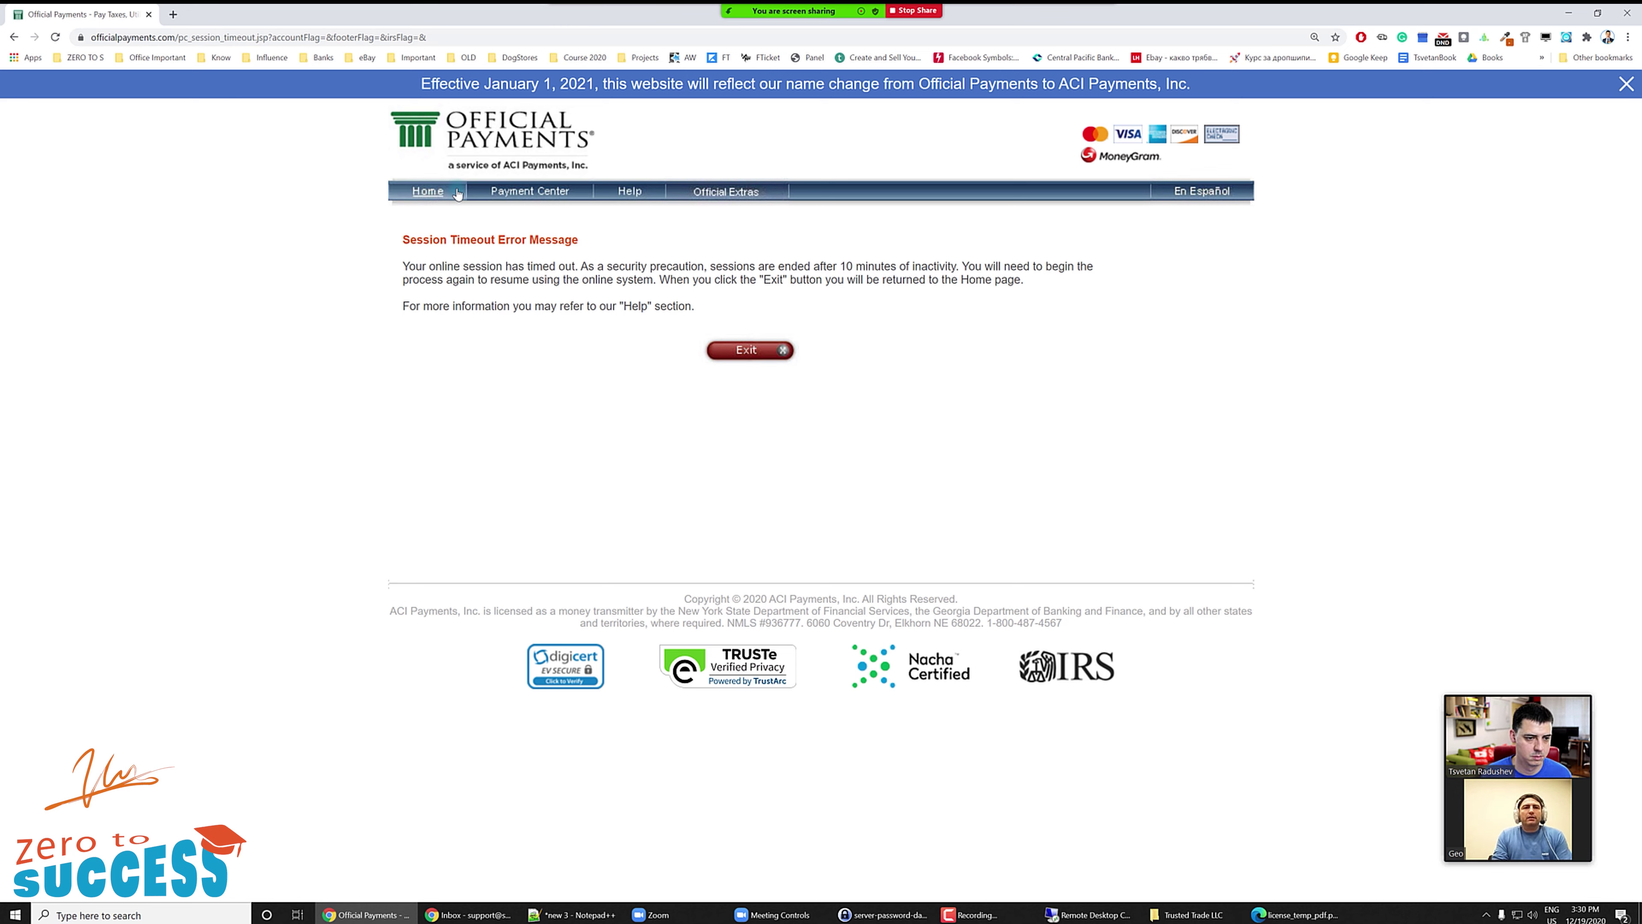
click(1626, 86)
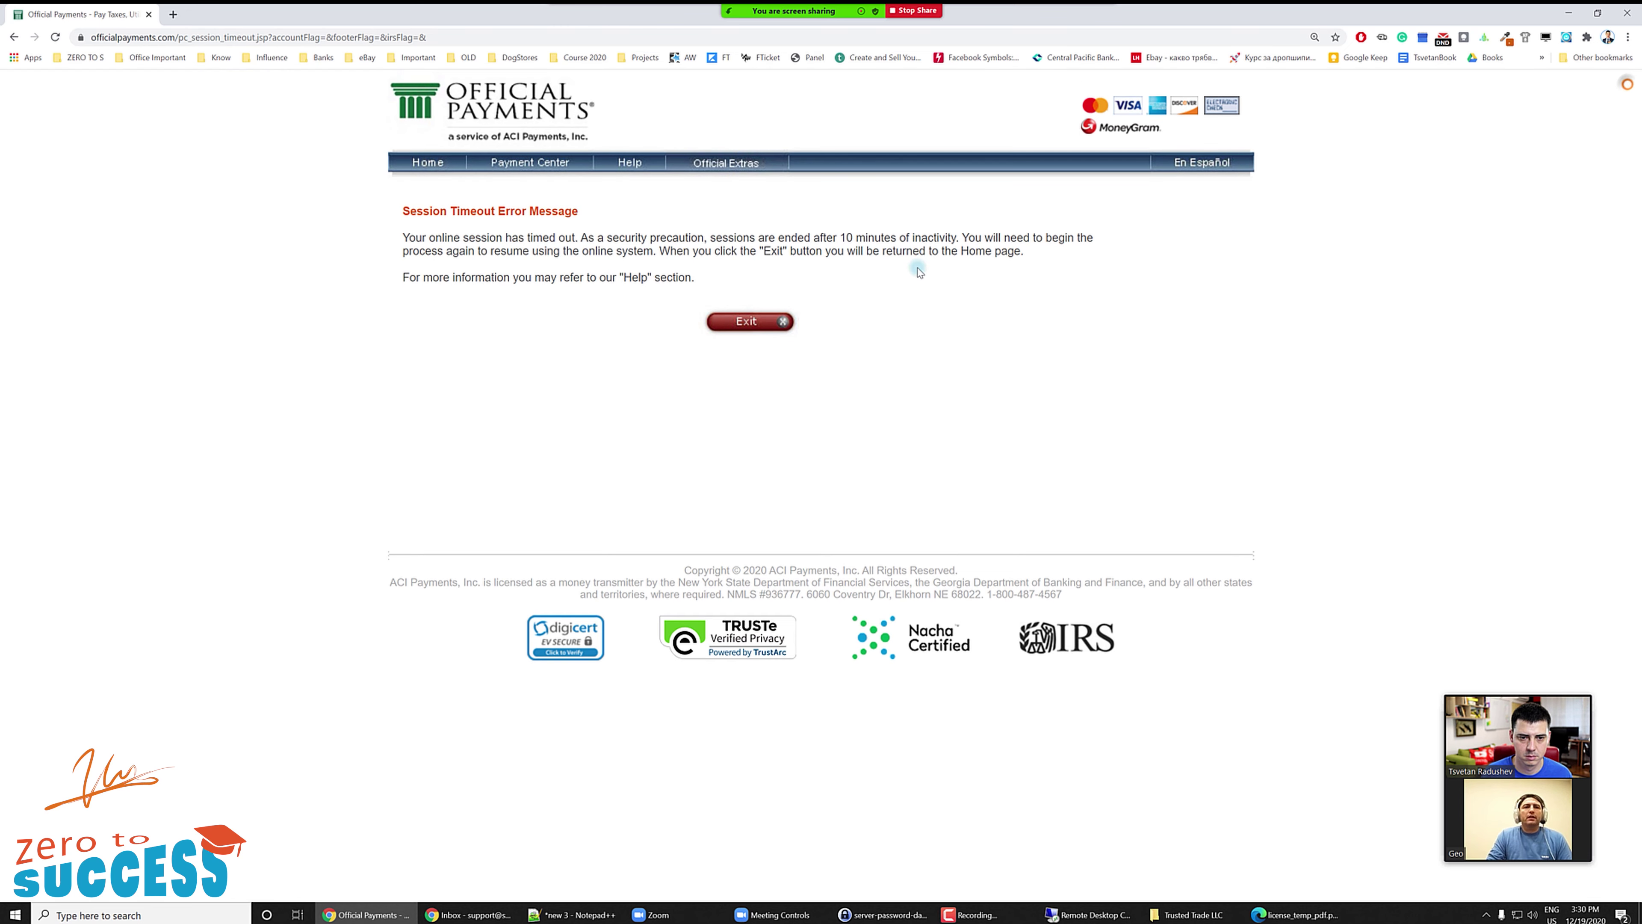
click(445, 167)
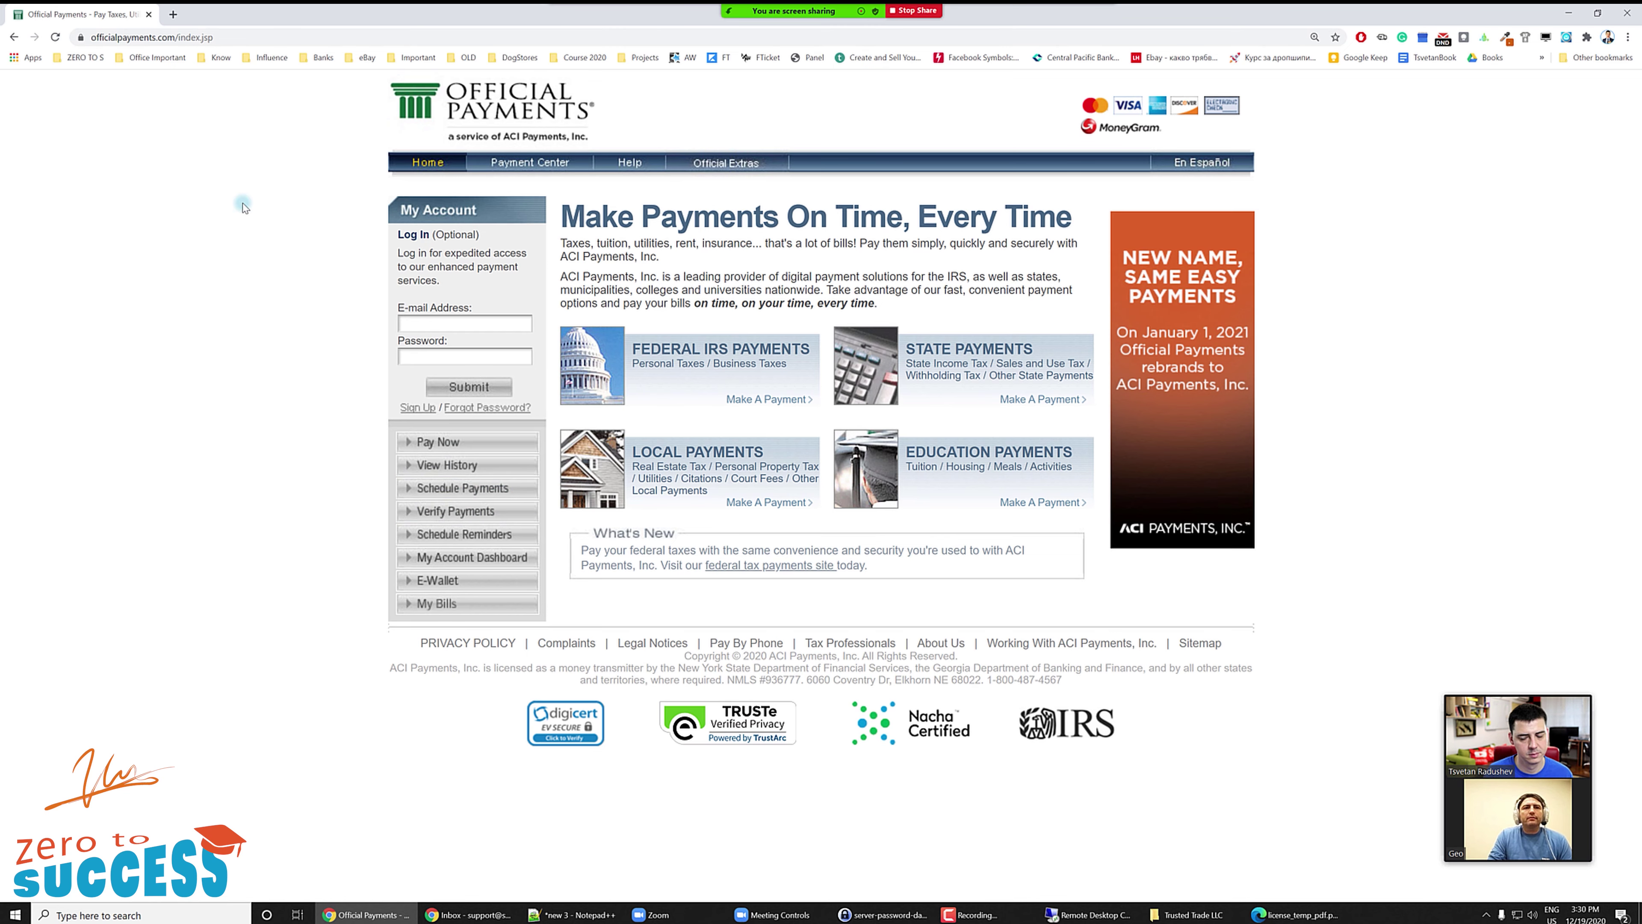
key(ctrl+plus)
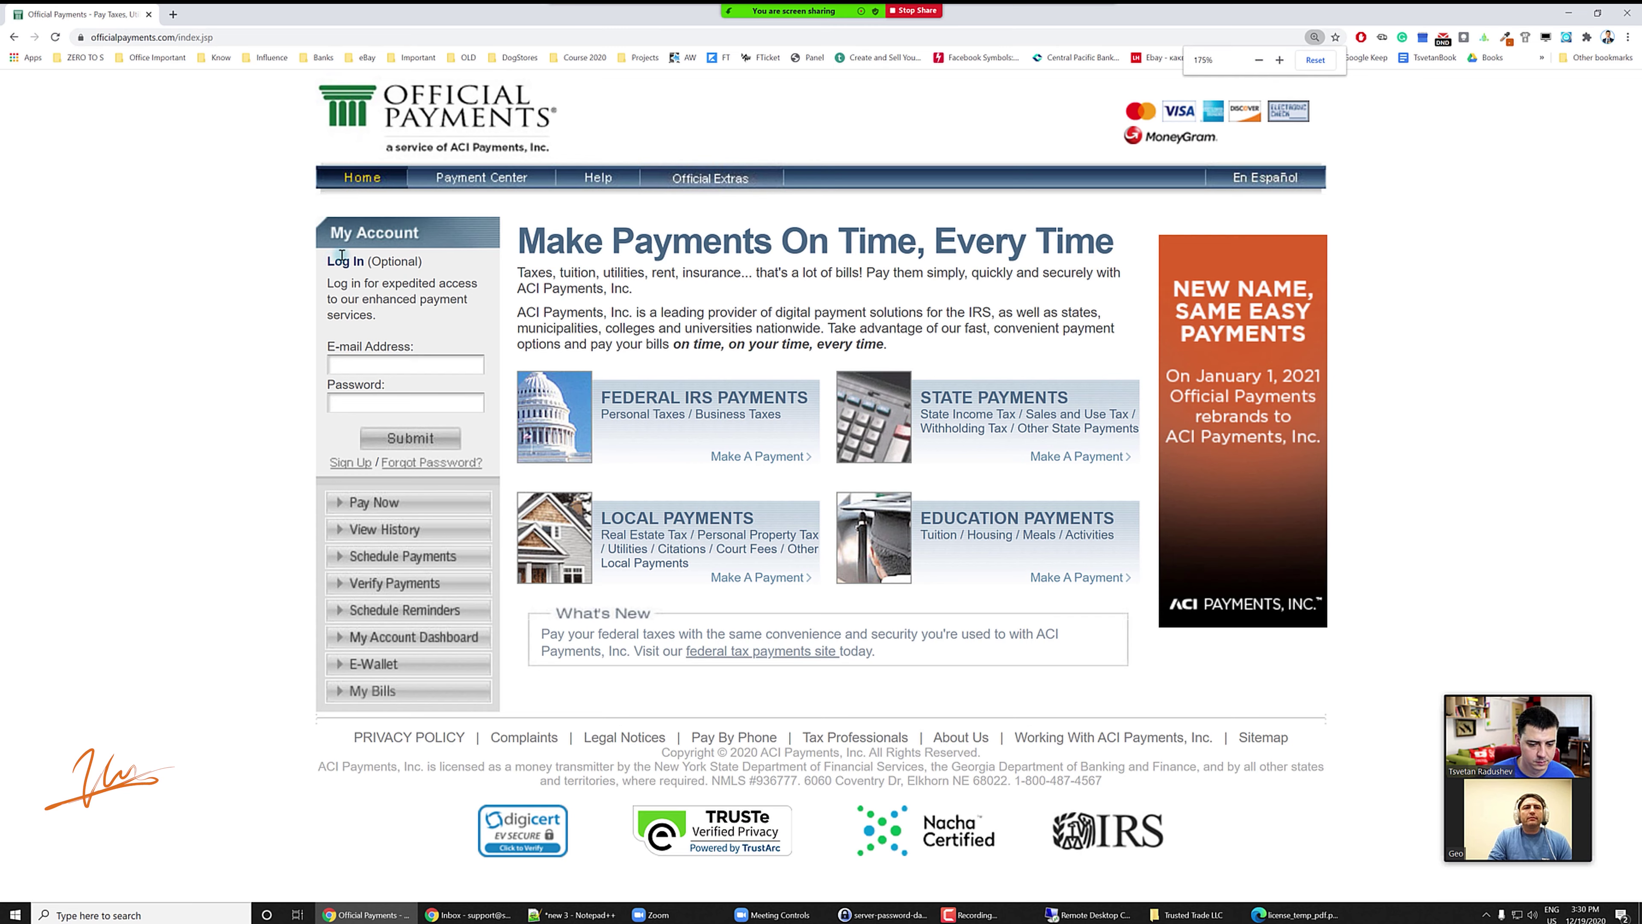